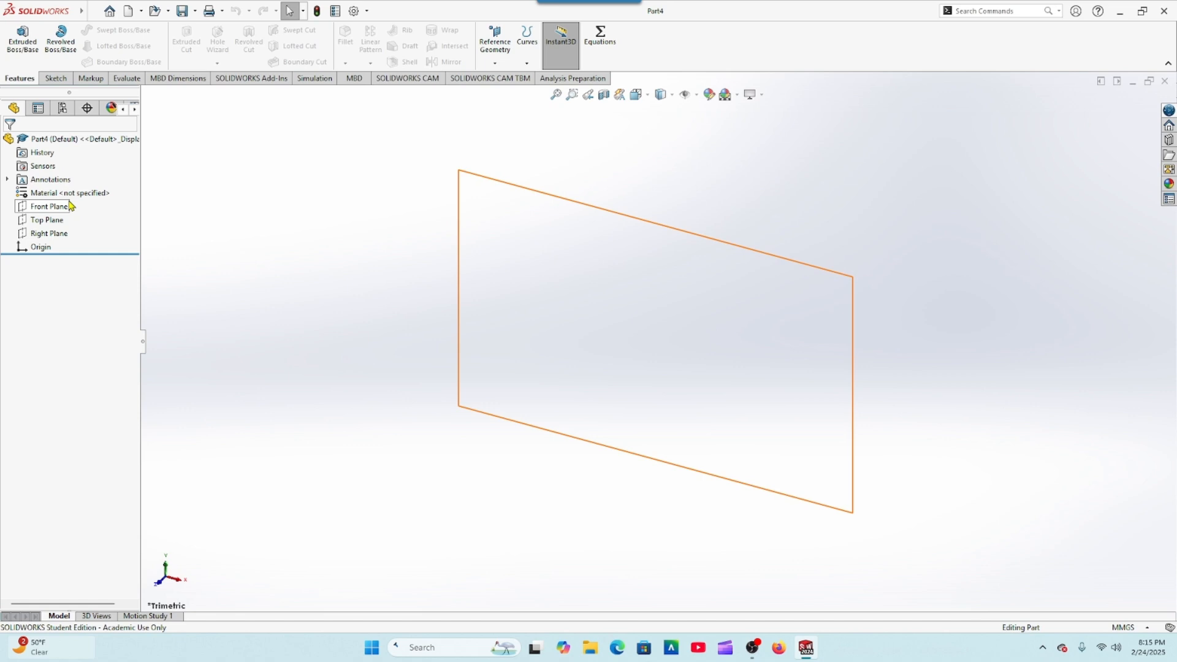
Step: Sketch two concentric circles centred on the origin on the Top Plane, with radii of about 65 mm and 54 mm
{"action": "left_click", "coordinate": [43, 221]}
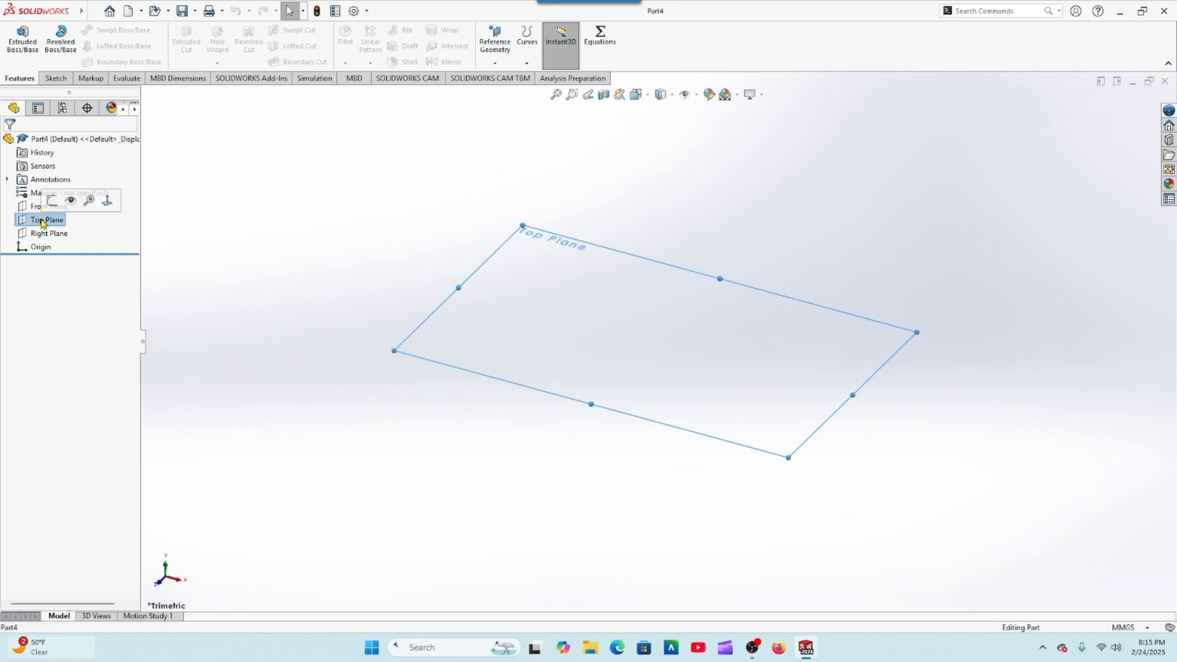
{"action": "left_click", "coordinate": [51, 203]}
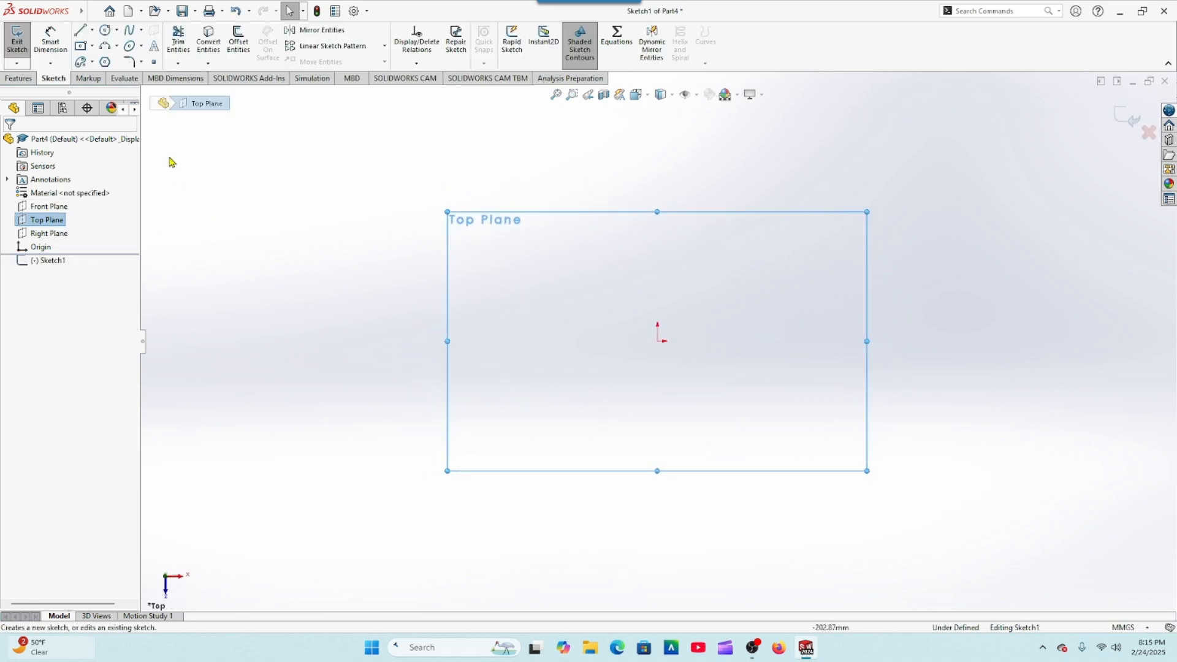
{"action": "left_click", "coordinate": [105, 31]}
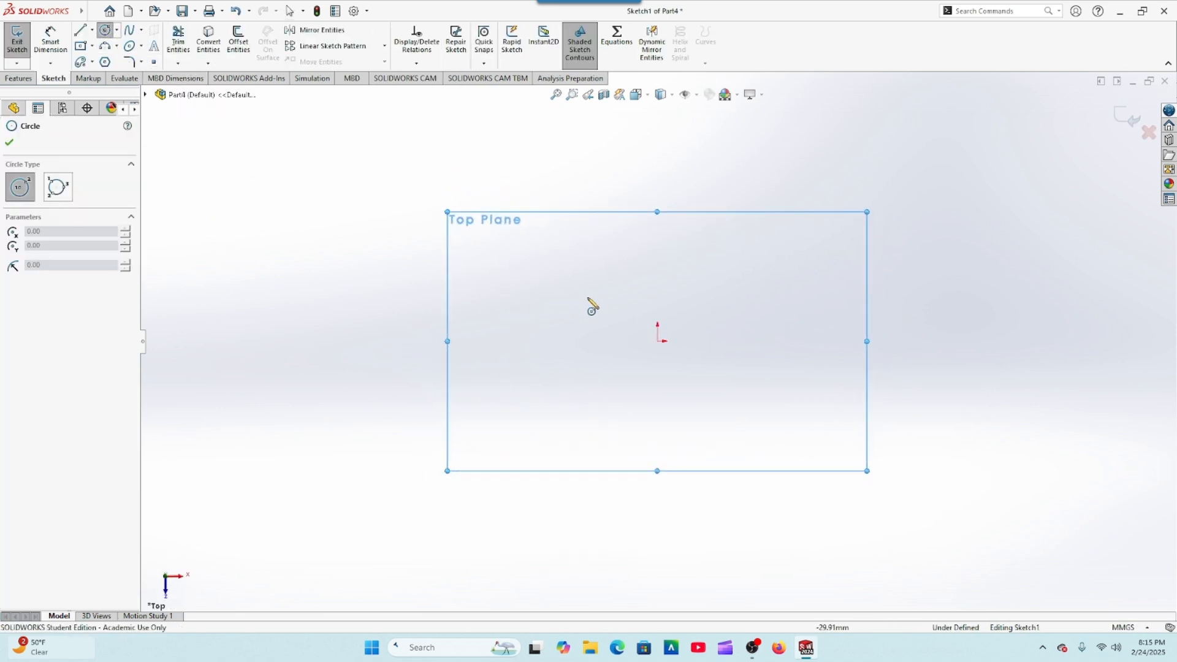
{"action": "left_click", "coordinate": [657, 341]}
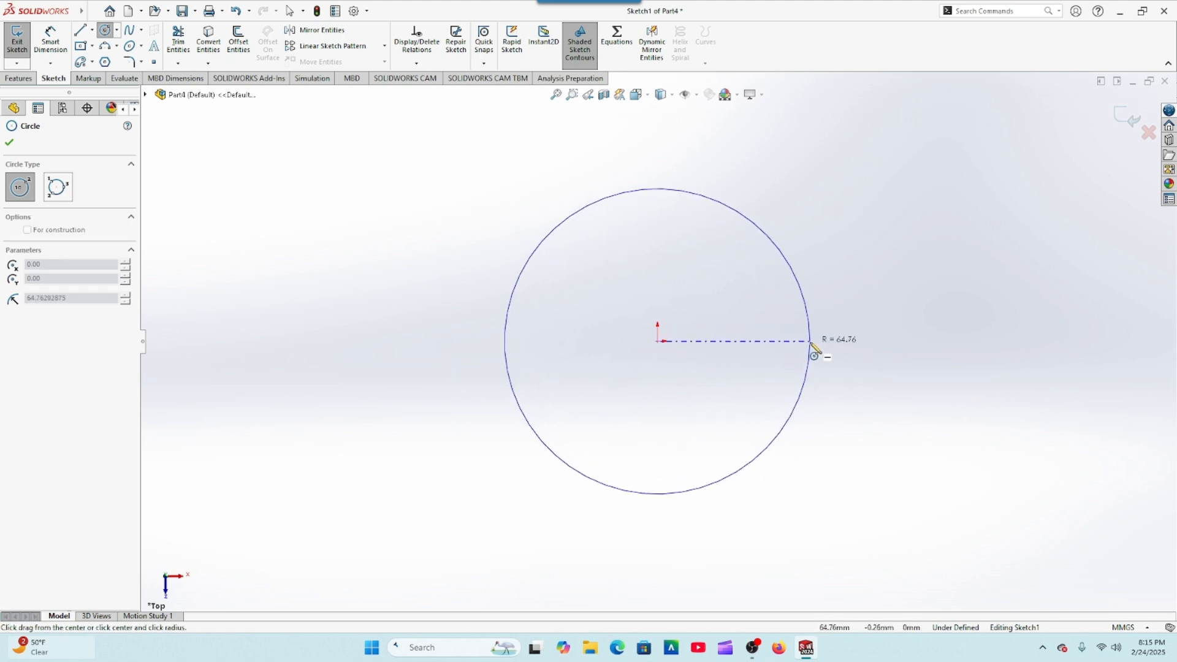
{"action": "left_click", "coordinate": [810, 341]}
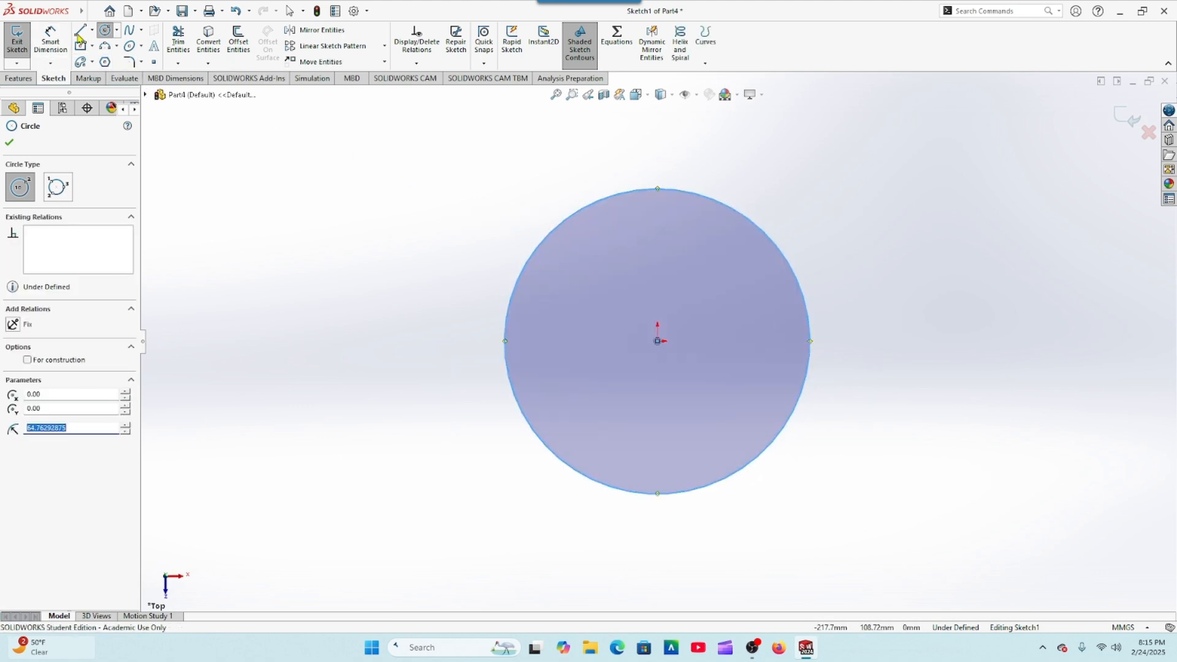
{"action": "left_click", "coordinate": [658, 341]}
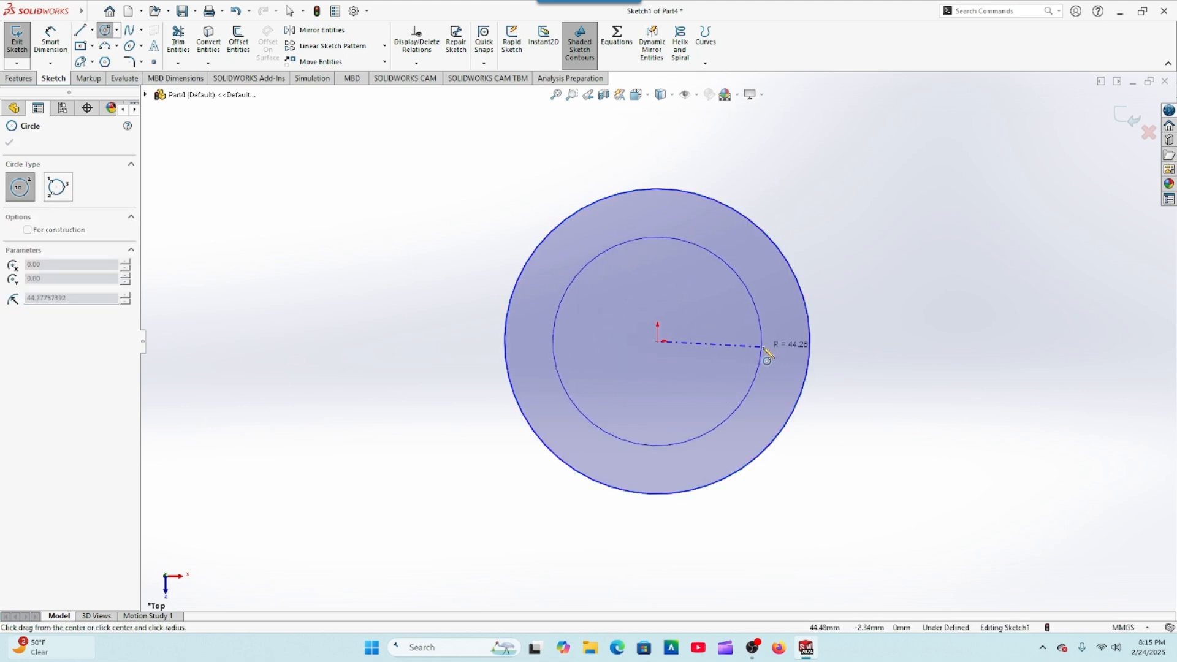
{"action": "left_click", "coordinate": [785, 341]}
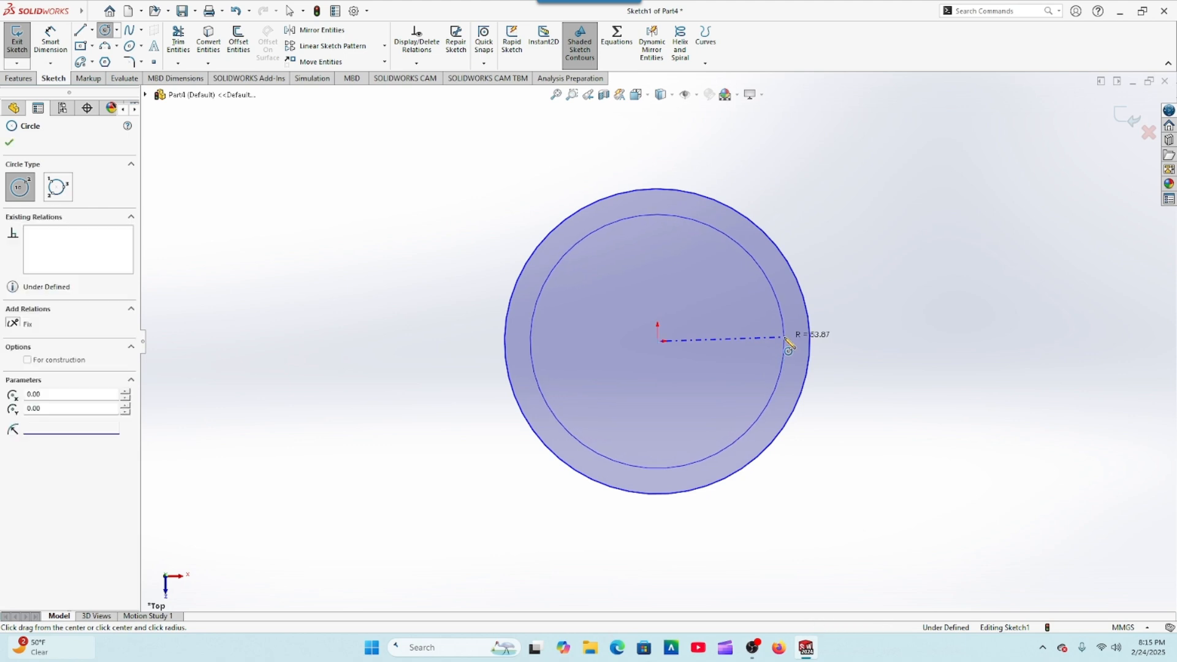
{"action": "left_click", "coordinate": [9, 142]}
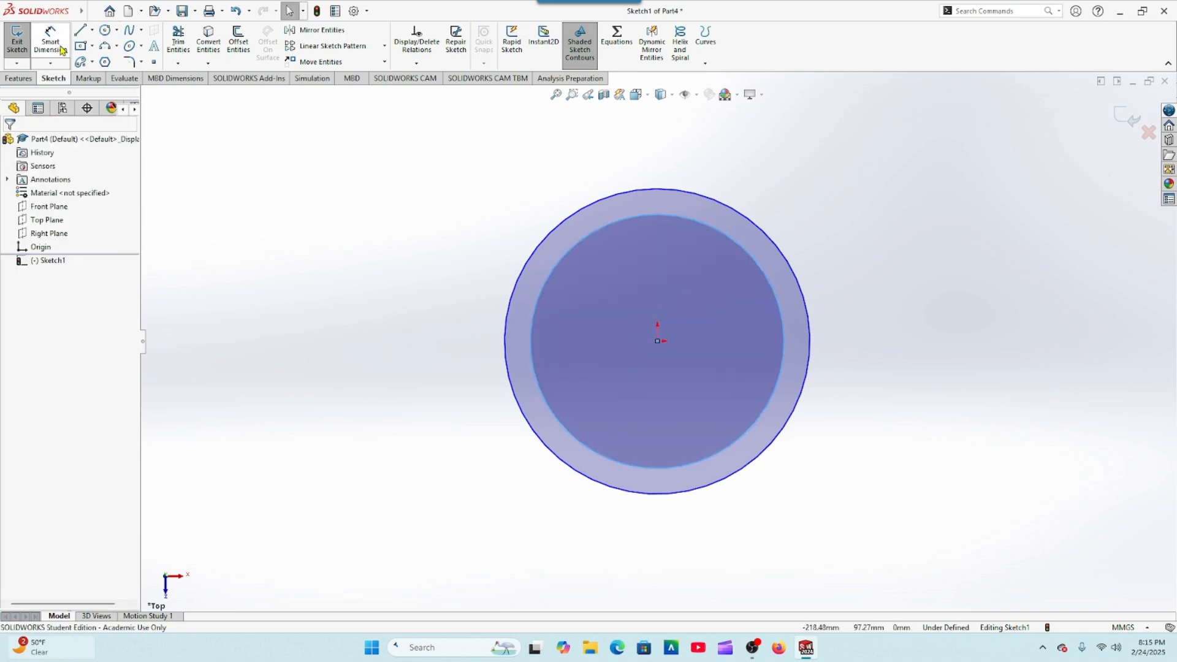
Step: Dimension the inner circle's diameter as 145 mm
{"action": "left_click", "coordinate": [50, 42]}
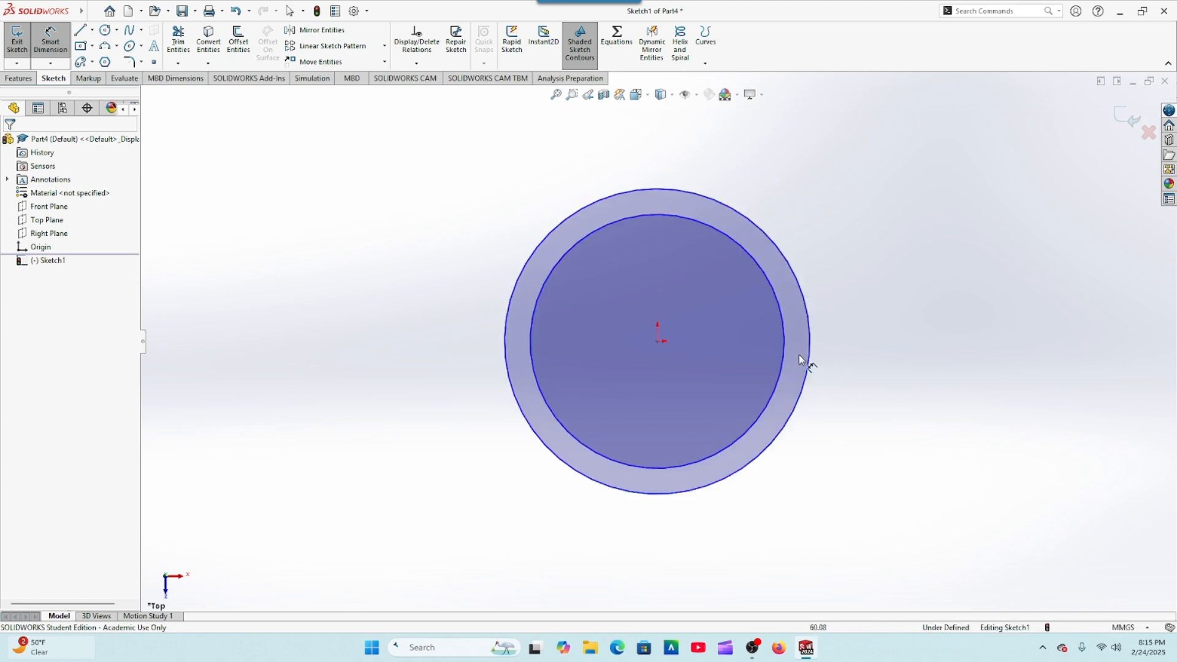
{"action": "left_click", "coordinate": [785, 348]}
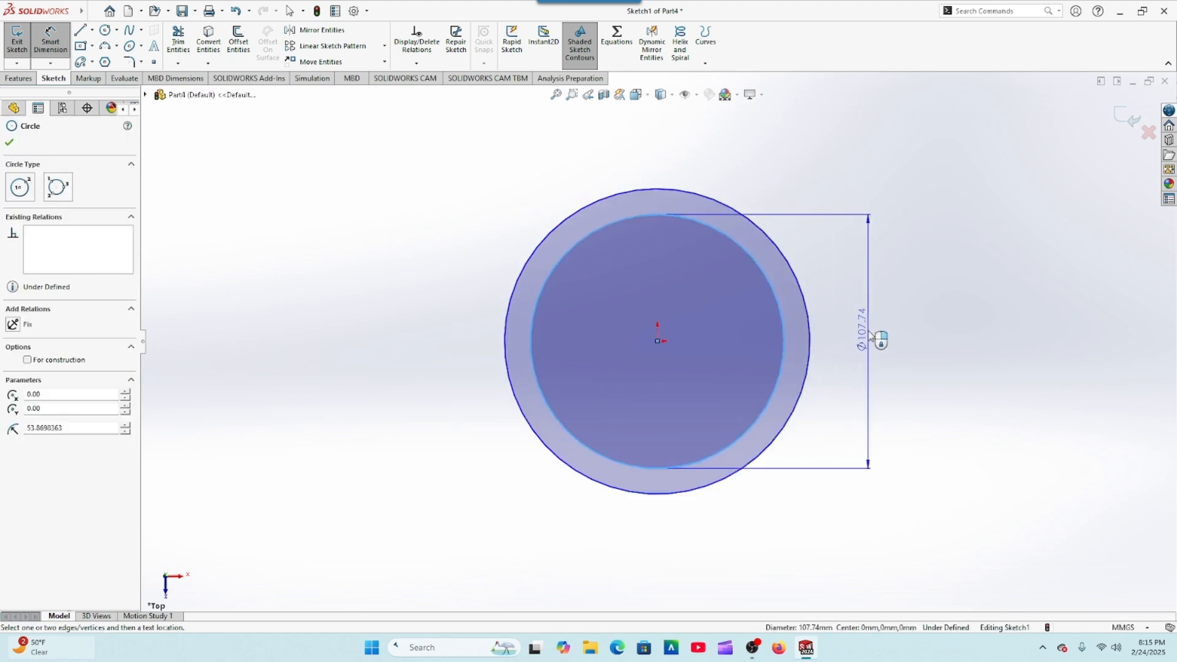
{"action": "left_click", "coordinate": [872, 336]}
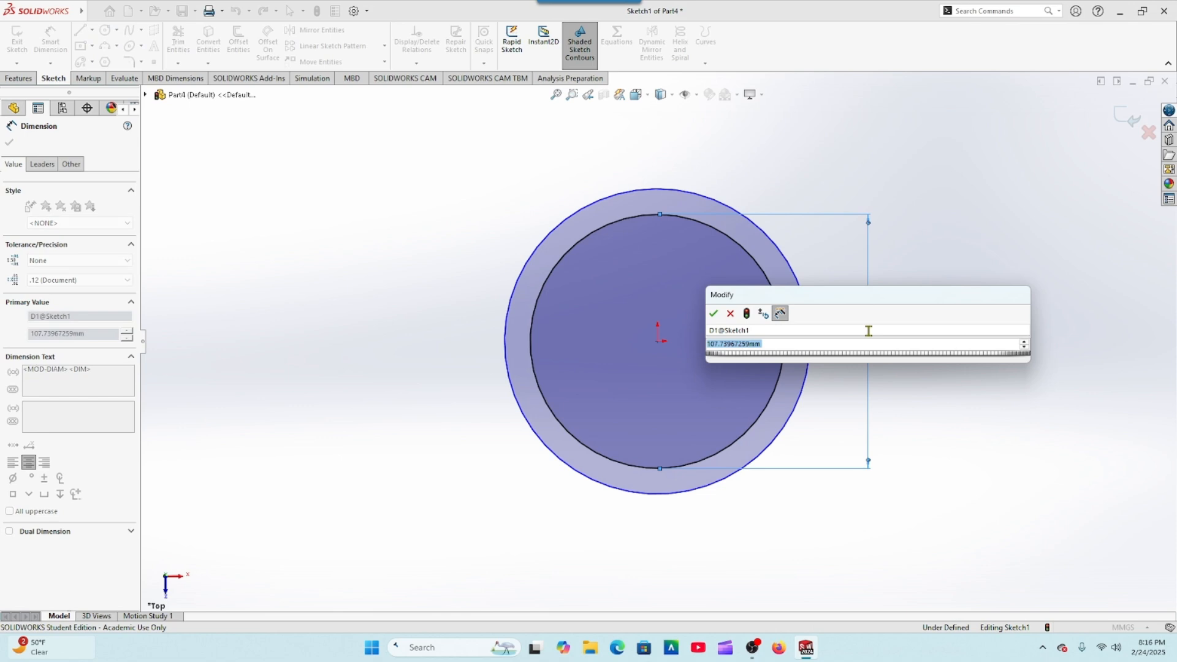
{"action": "type", "text": "145"}
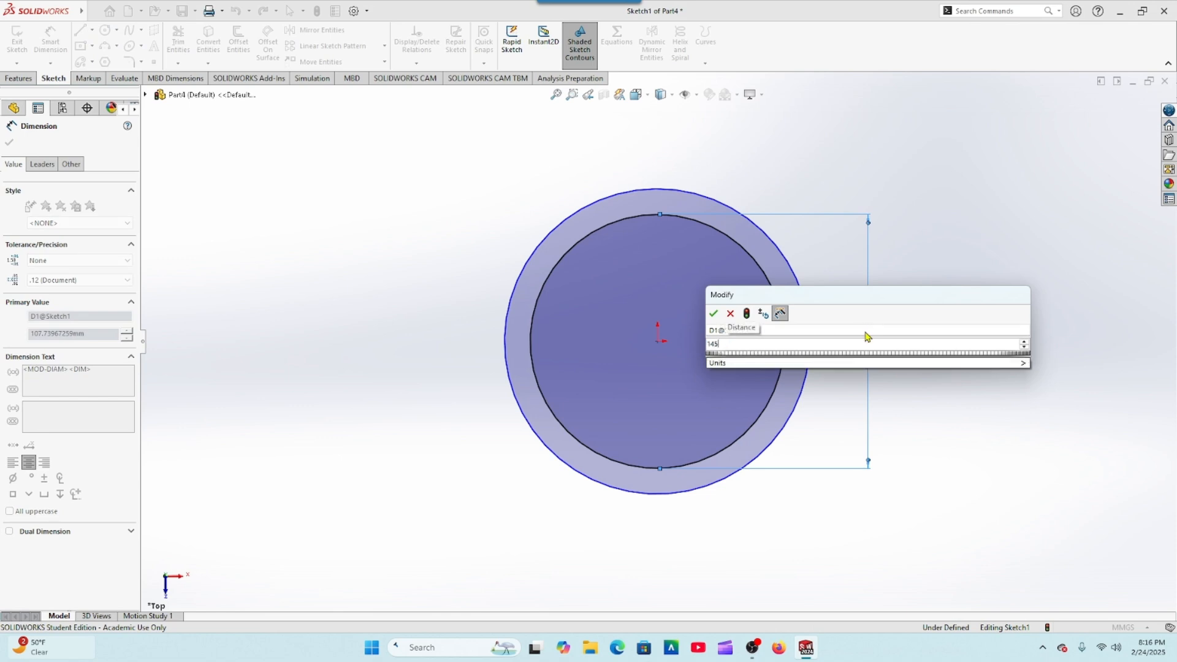
{"action": "key", "text": "Return"}
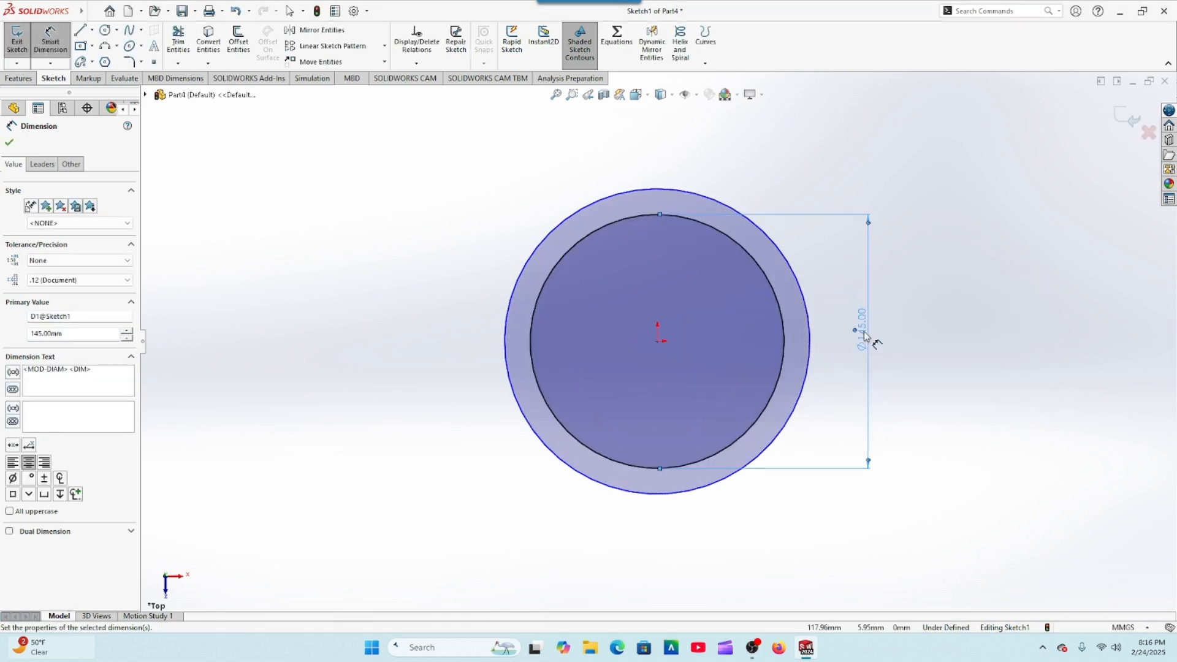
Step: Dimension the outer circle's diameter as 160 mm and finish dimensioning
{"action": "left_click", "coordinate": [810, 347]}
{"action": "left_click", "coordinate": [898, 336]}
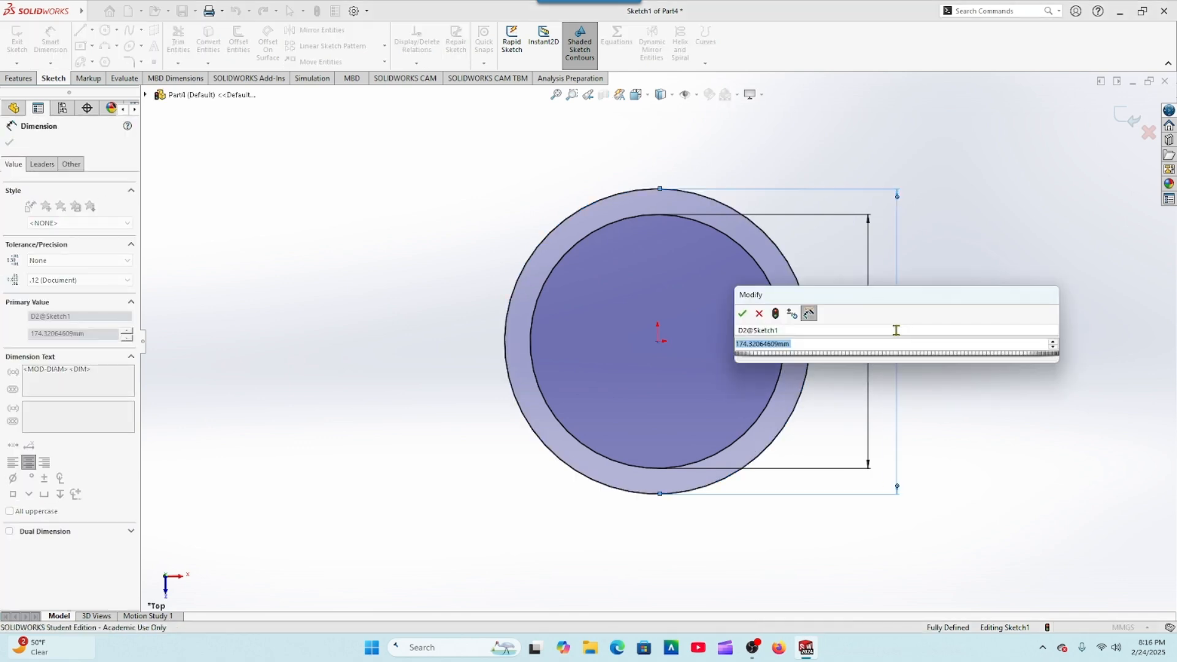
{"action": "type", "text": "160"}
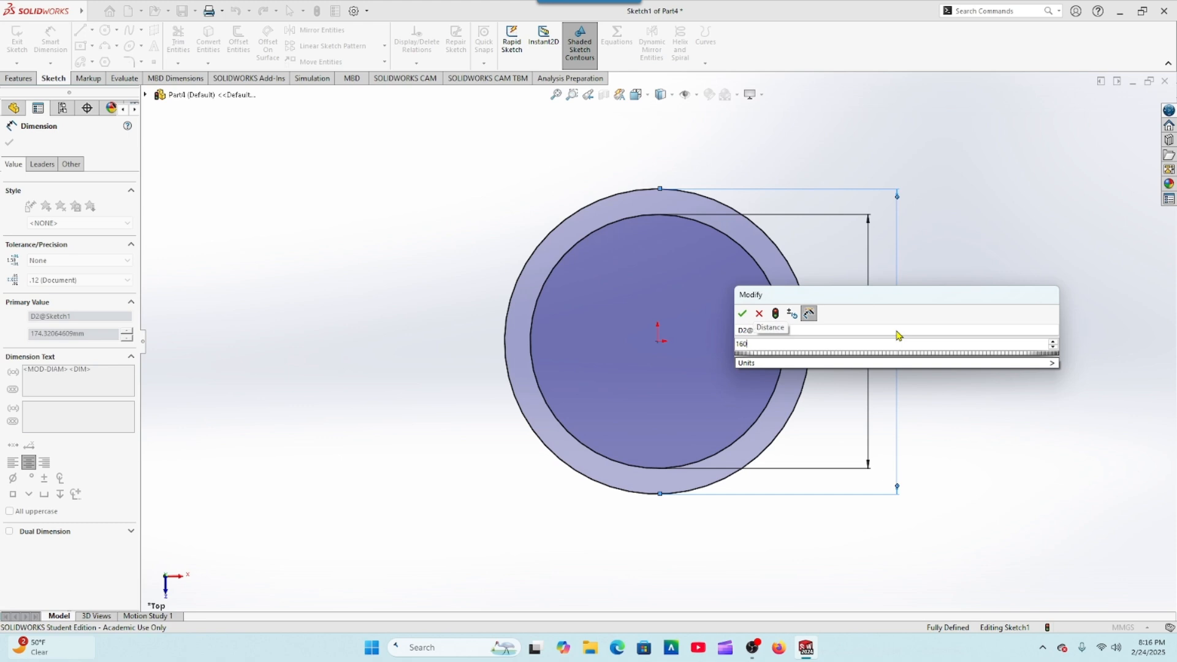
{"action": "key", "text": "Return"}
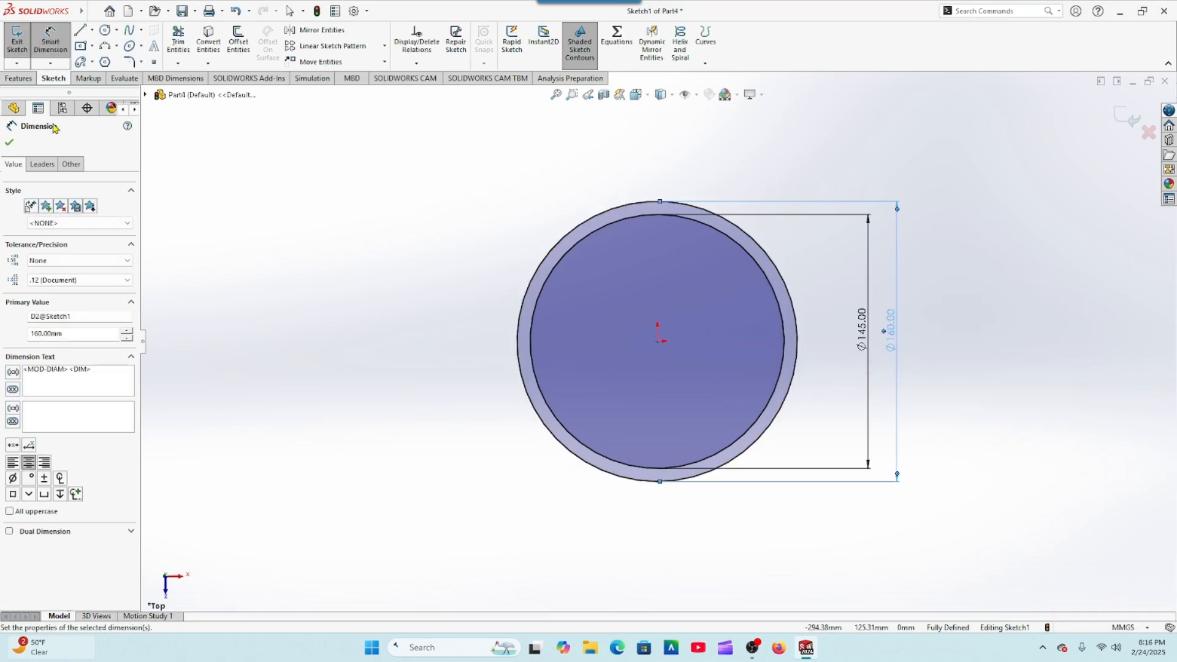
{"action": "left_click", "coordinate": [9, 144]}
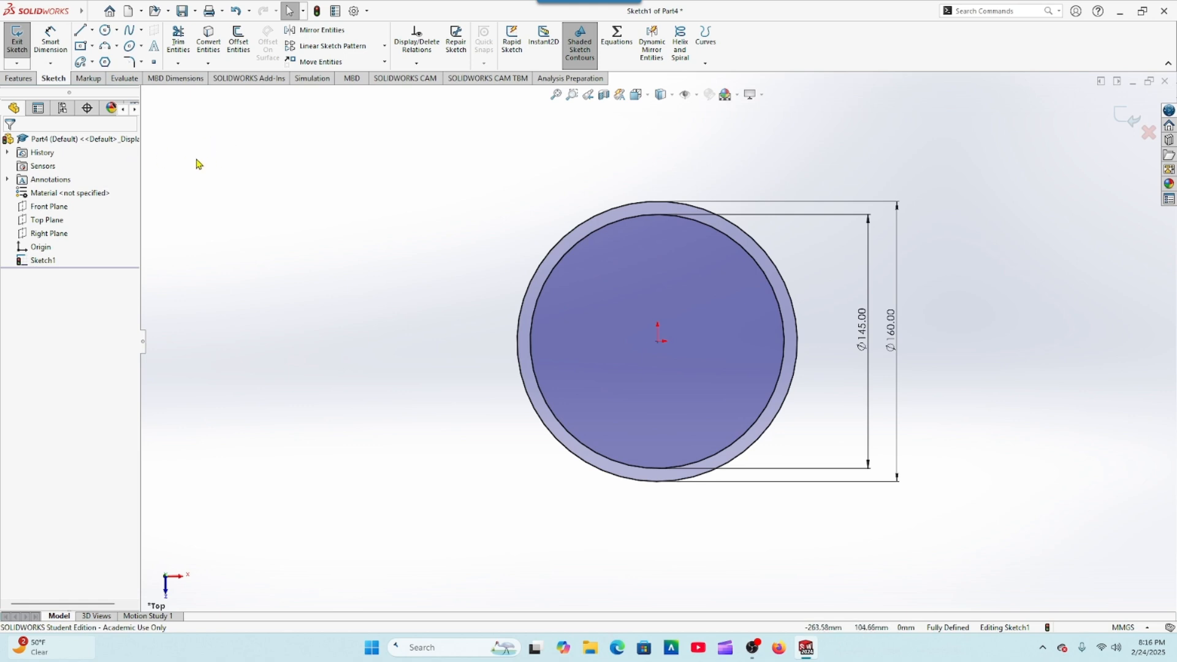
Step: Extrude the ring profile 50 mm blind from the sketch plane in the reversed, downward direction
{"action": "left_click", "coordinate": [19, 78]}
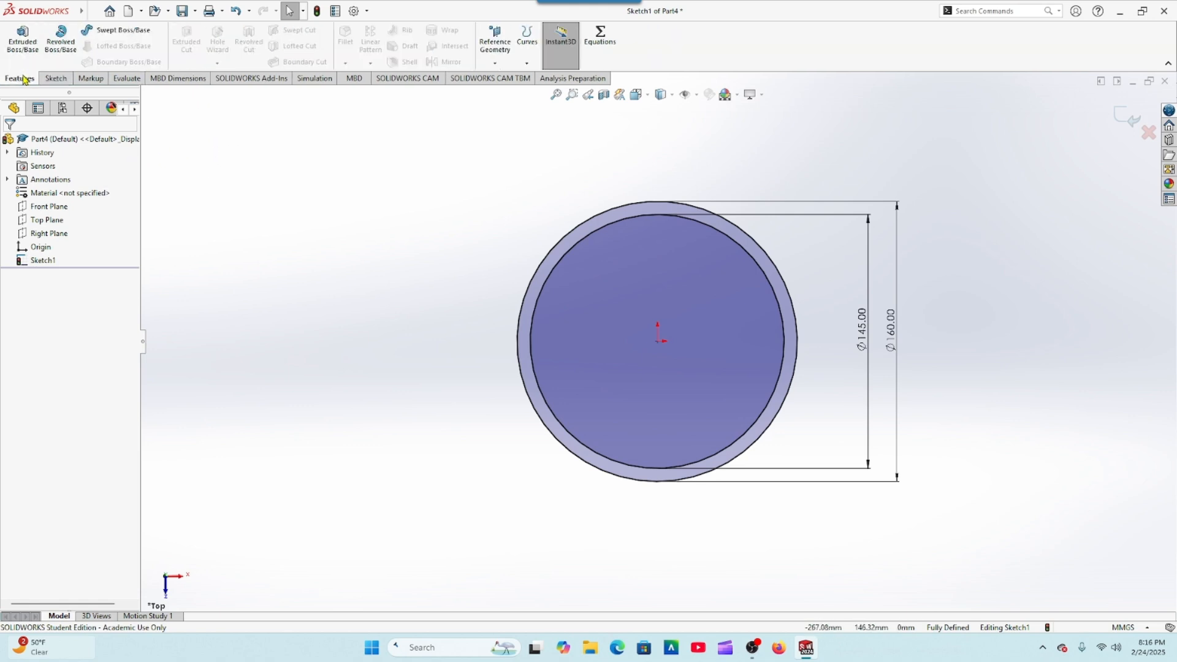
{"action": "left_click", "coordinate": [22, 44]}
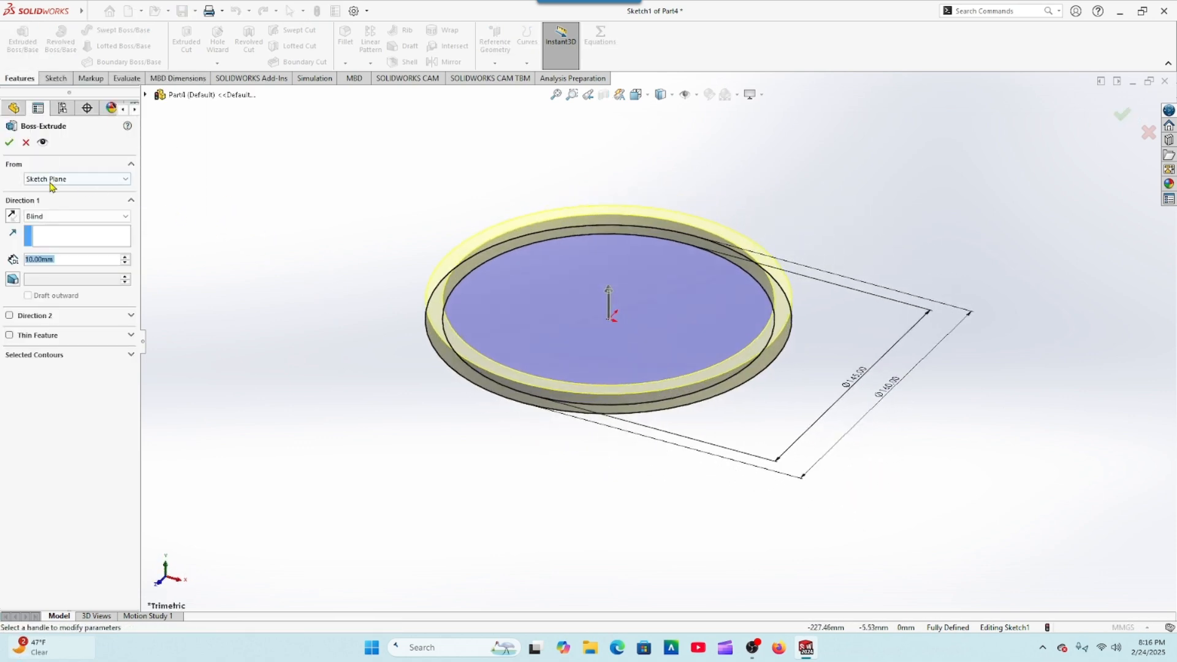
{"action": "left_click", "coordinate": [17, 216]}
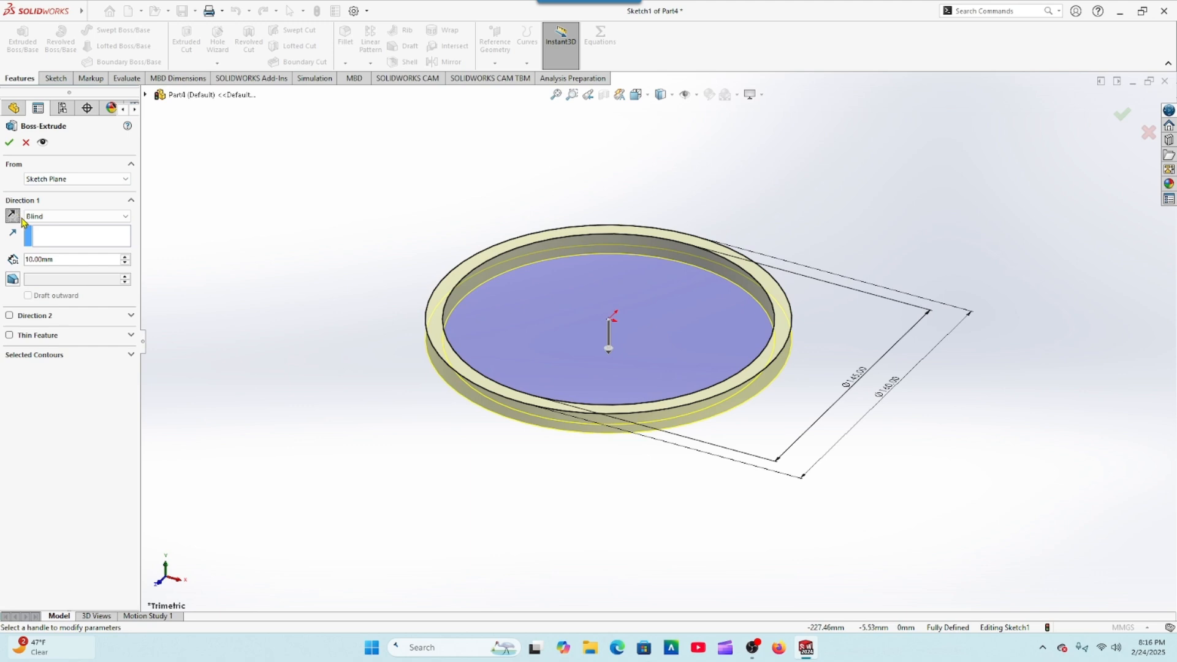
{"action": "left_click_drag", "start_coordinate": [63, 260], "coordinate": [15, 258]}
{"action": "type", "text": "50"}
{"action": "key", "text": "Return"}
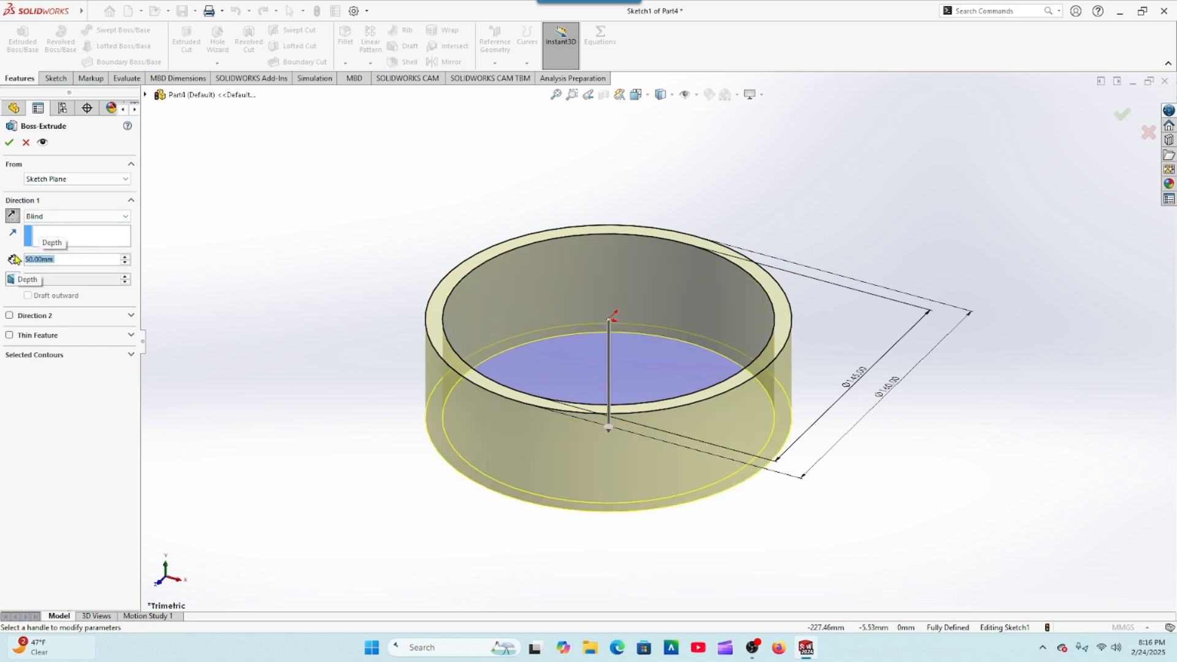
{"action": "left_click", "coordinate": [9, 145]}
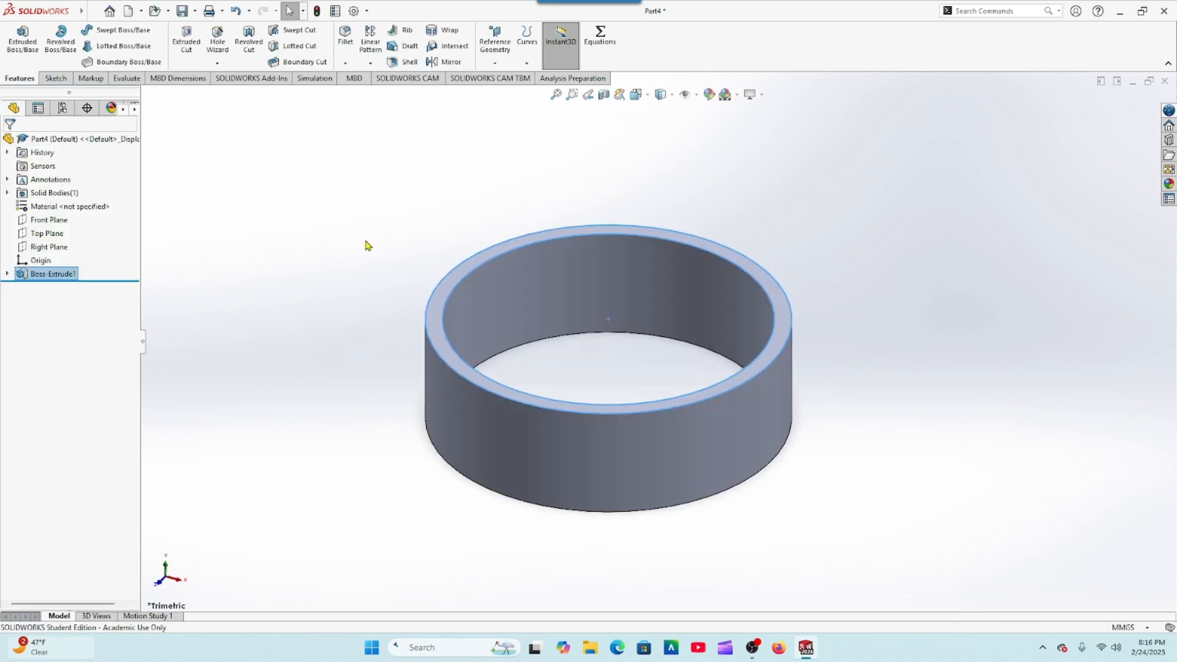
Step: Start a sketch on the ring's upper face and convert its inner circular edge into a sketch entity
{"action": "left_click", "coordinate": [443, 289]}
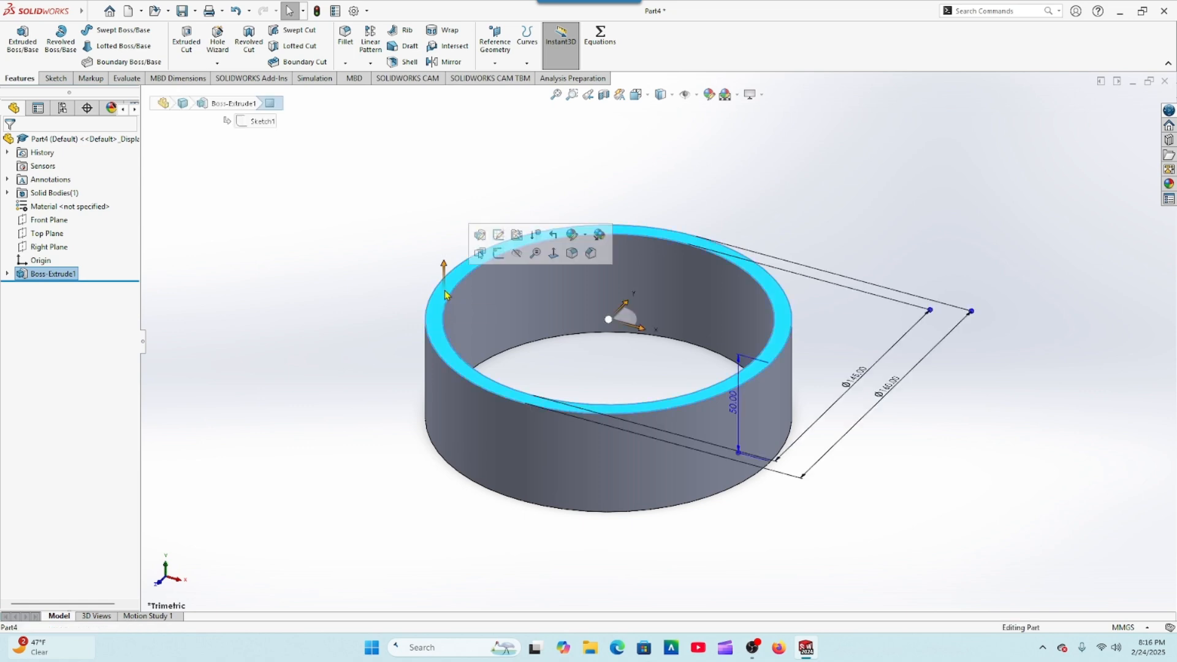
{"action": "left_click", "coordinate": [482, 253]}
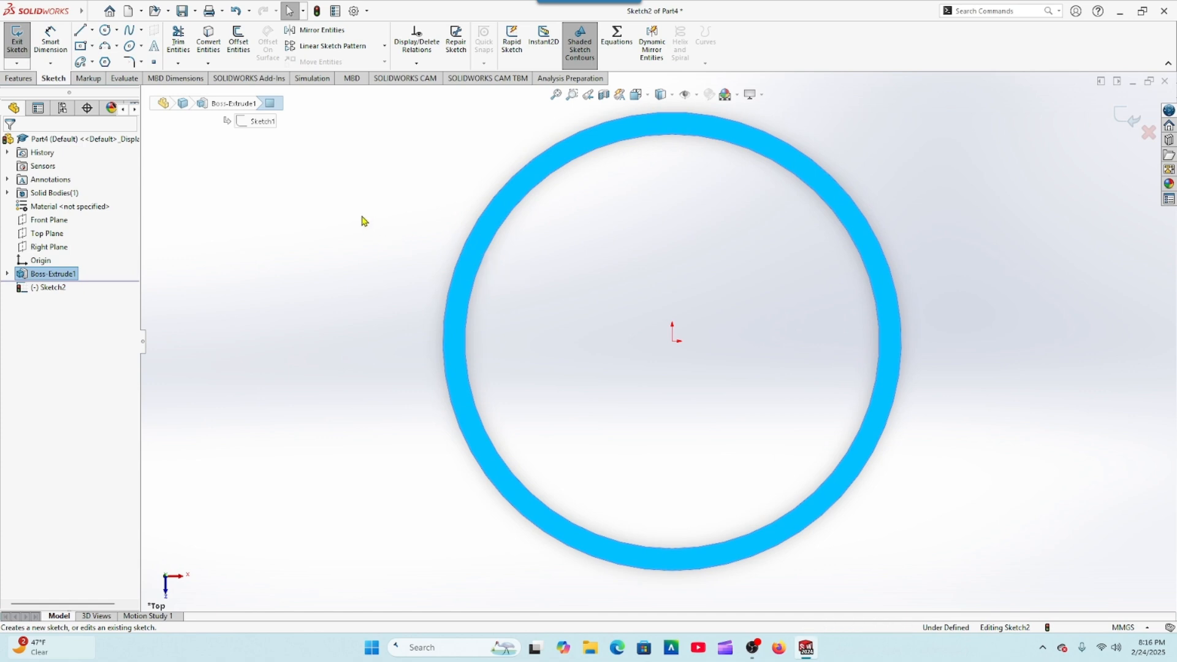
{"action": "left_click", "coordinate": [336, 226]}
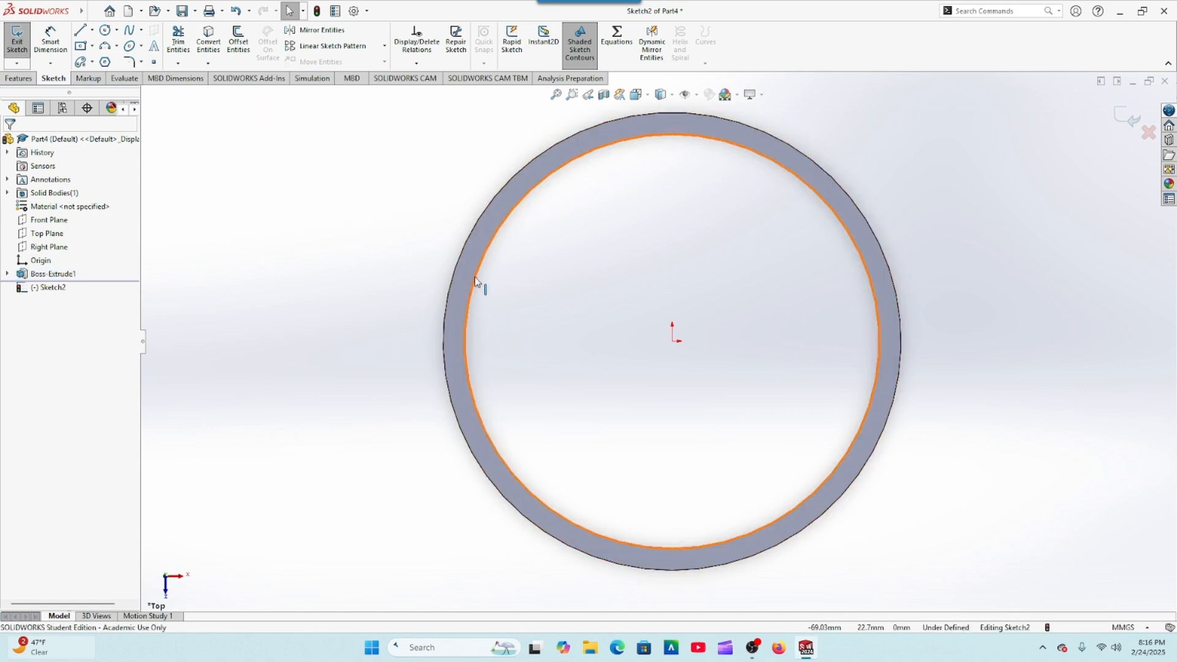
{"action": "left_click", "coordinate": [209, 47]}
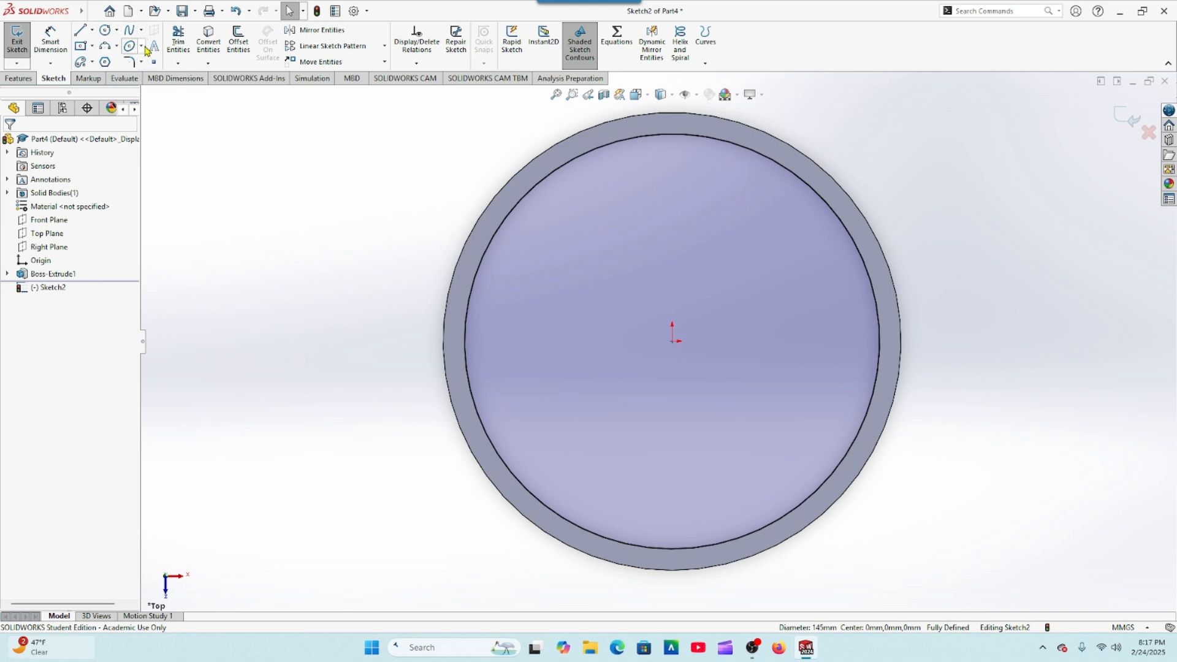
Step: Draw a circle of about 43 mm radius centred on the origin and make it construction geometry
{"action": "mouse_move", "coordinate": [79, 21]}
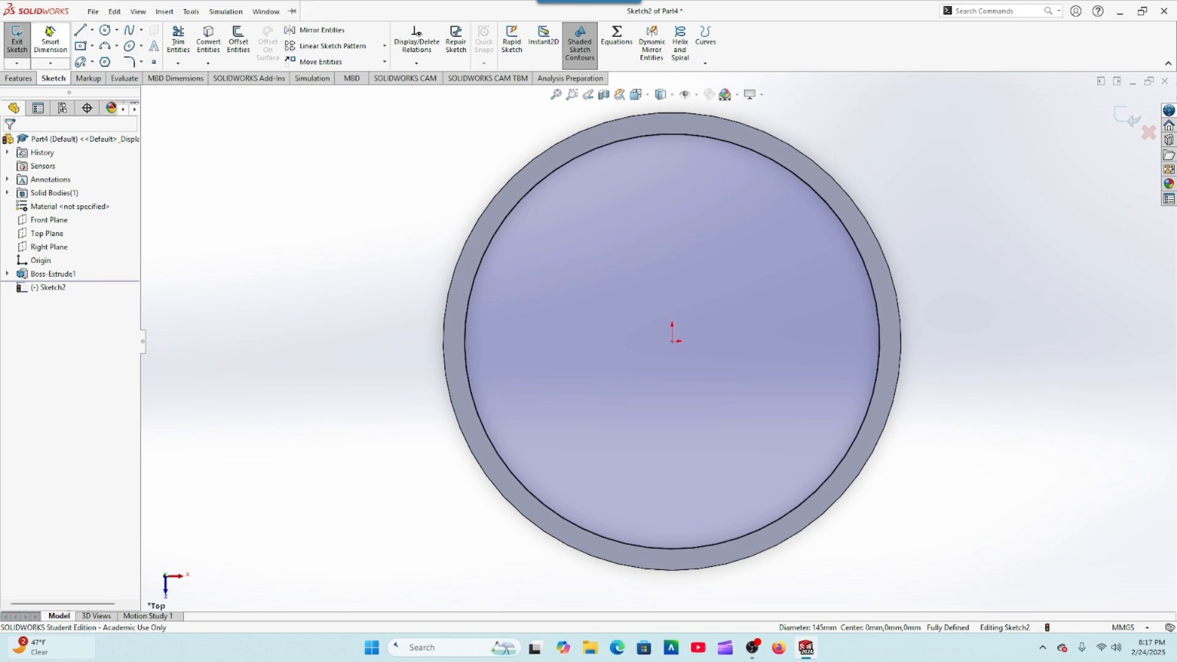
{"action": "left_click", "coordinate": [106, 30]}
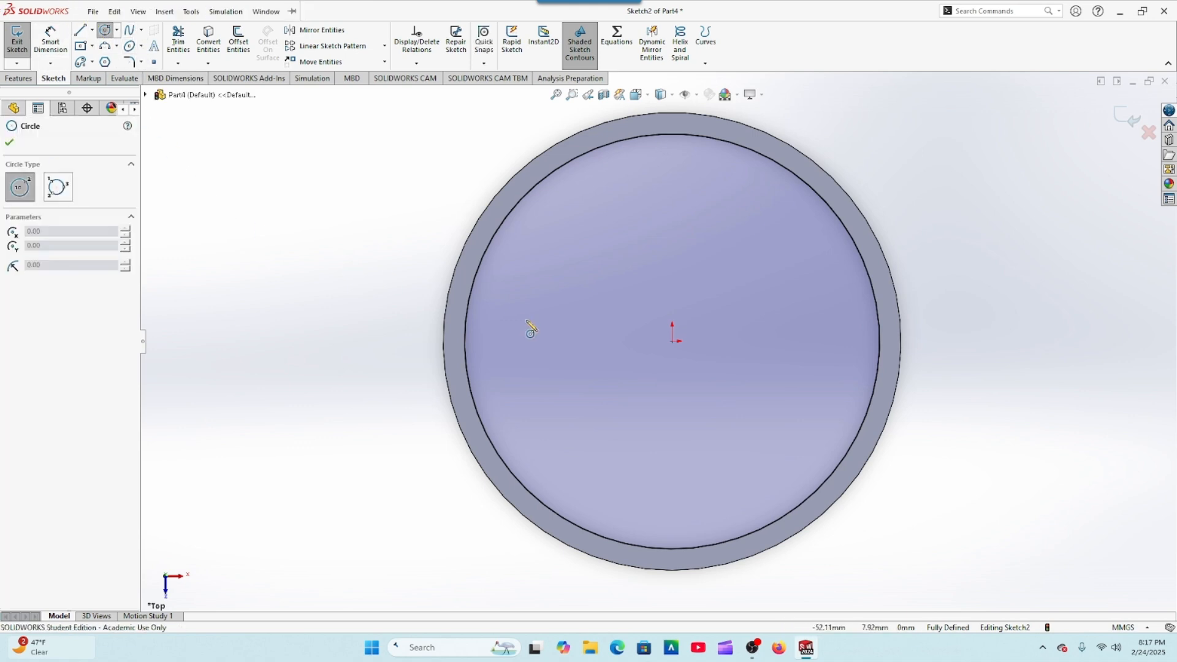
{"action": "left_click", "coordinate": [673, 341]}
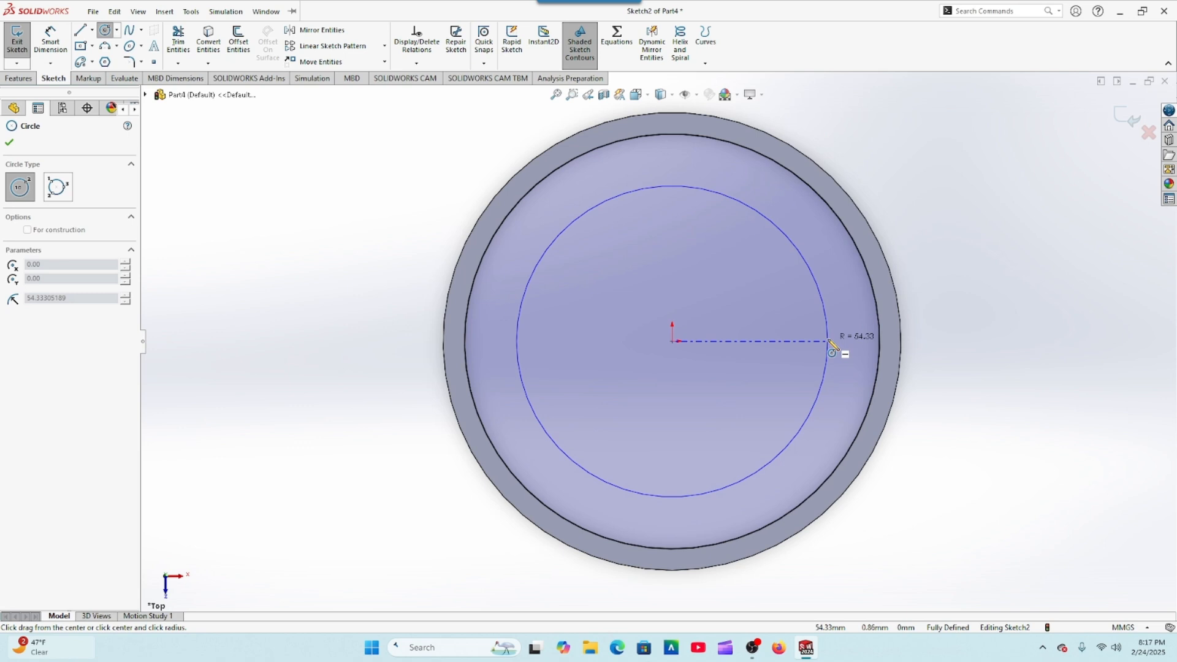
{"action": "left_click", "coordinate": [794, 340]}
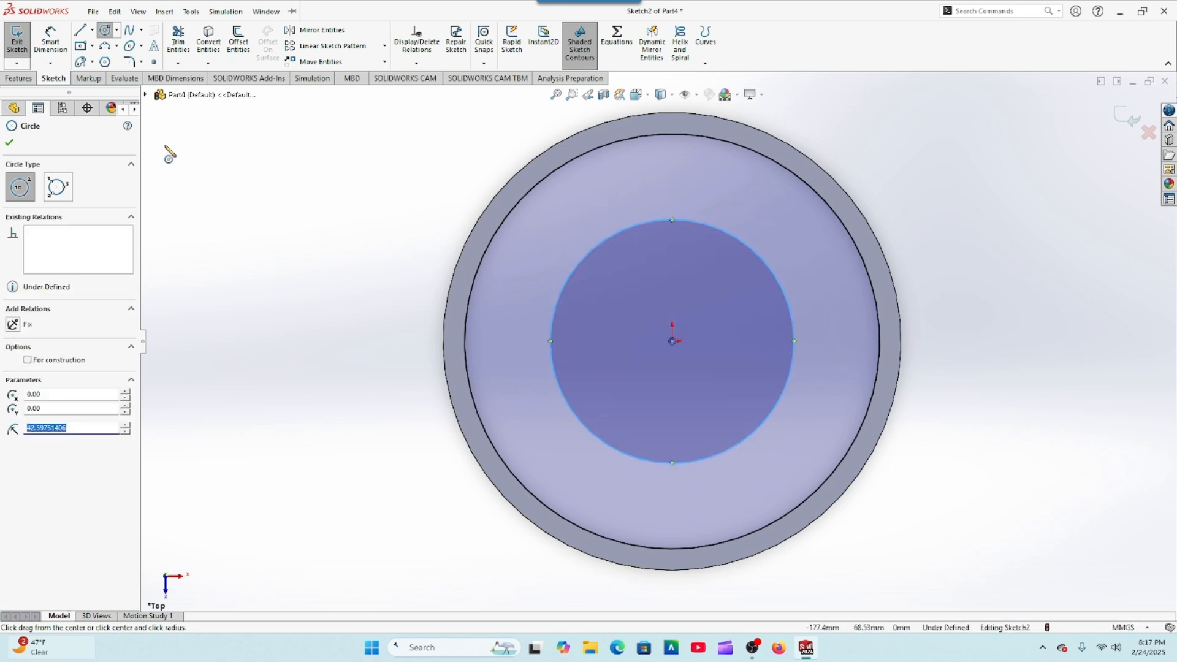
{"action": "left_click", "coordinate": [28, 360]}
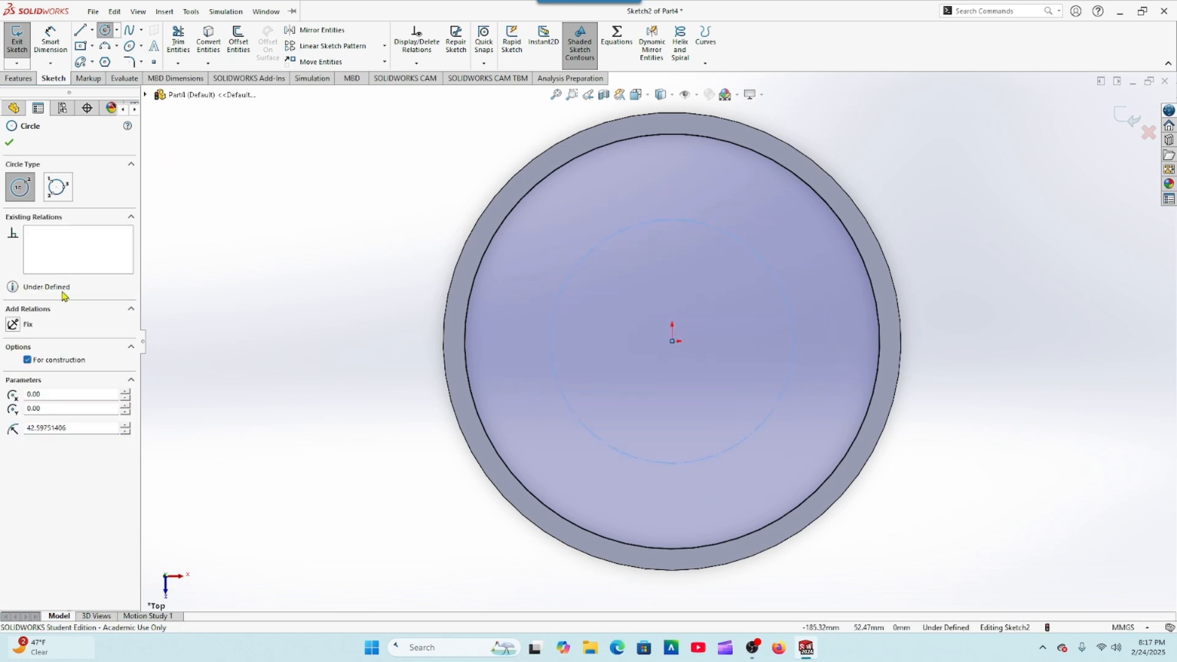
{"action": "left_click", "coordinate": [10, 141]}
Step: Dimension the construction circle's diameter as 56 mm
{"action": "left_click", "coordinate": [50, 40]}
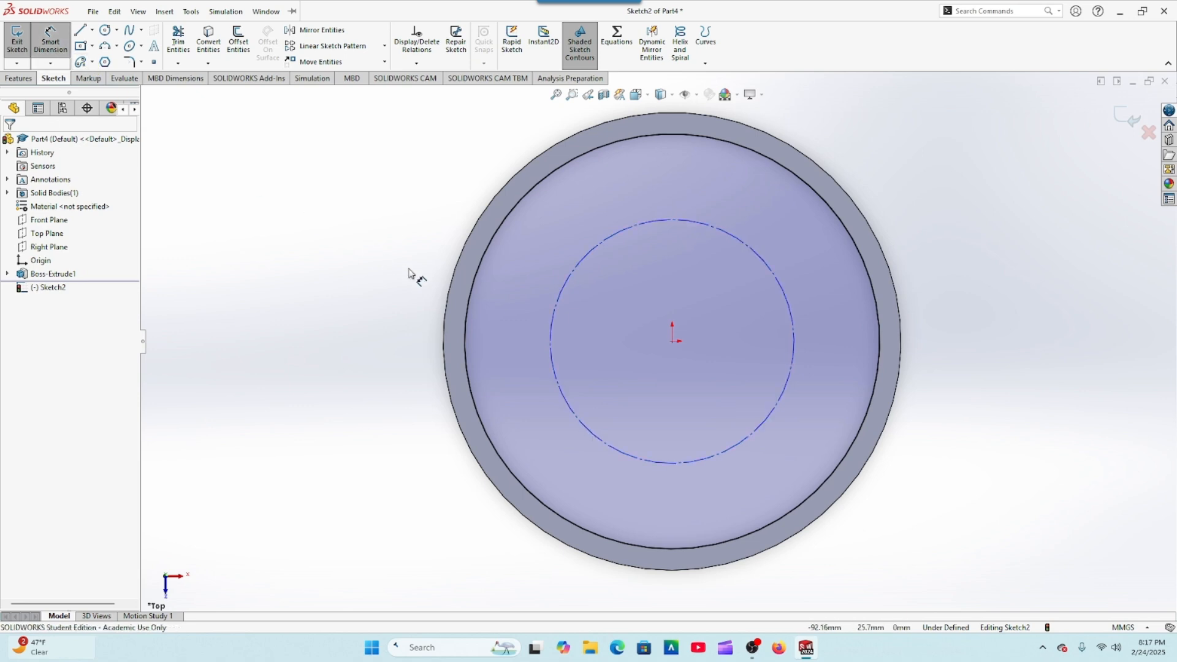
{"action": "left_click", "coordinate": [549, 343]}
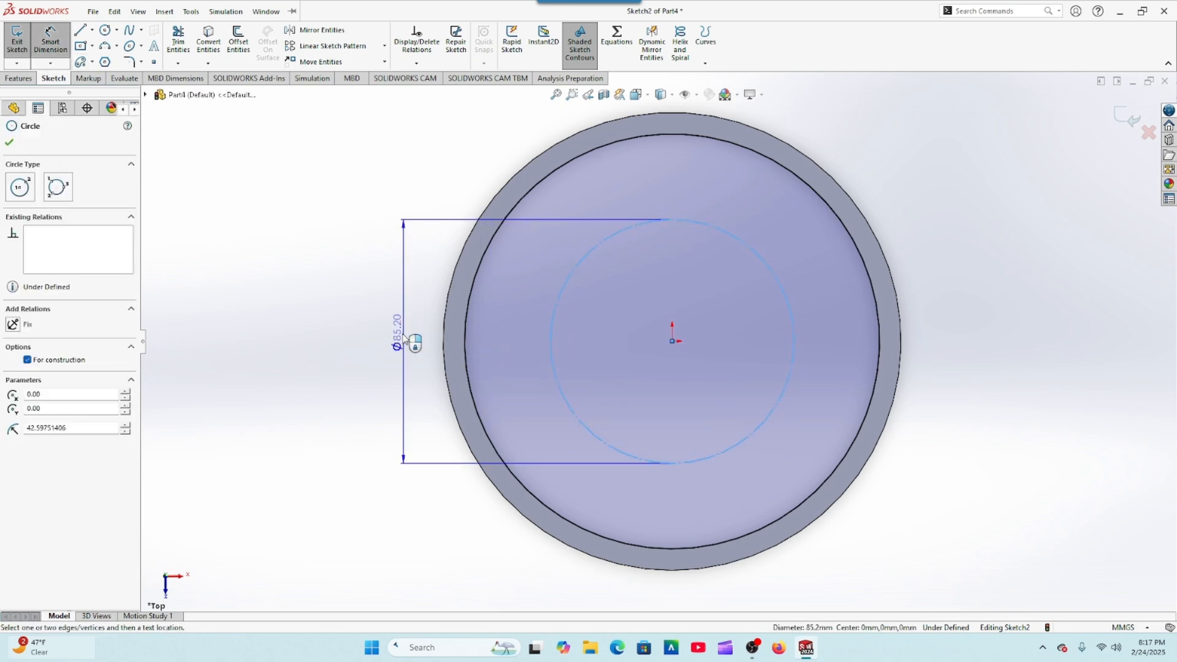
{"action": "left_click", "coordinate": [405, 340]}
{"action": "type", "text": "56"}
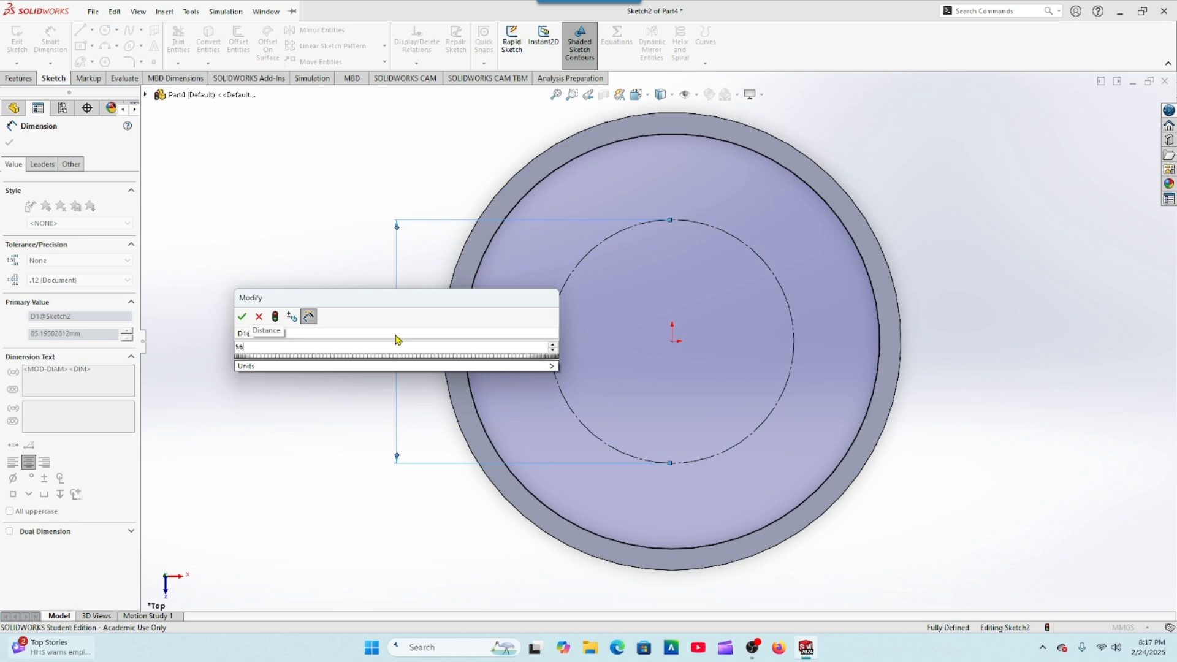
{"action": "key", "text": "Return"}
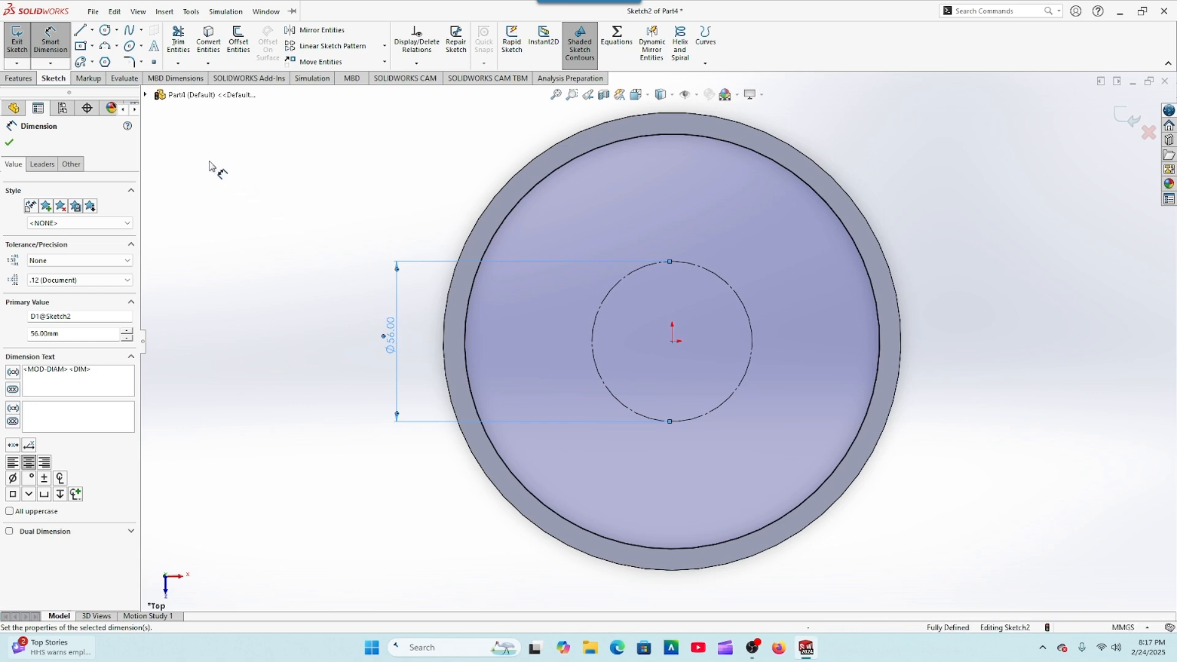
Step: Draw a circle of about 20.3 mm radius centred on the origin, inside the construction circle
{"action": "left_click", "coordinate": [10, 143]}
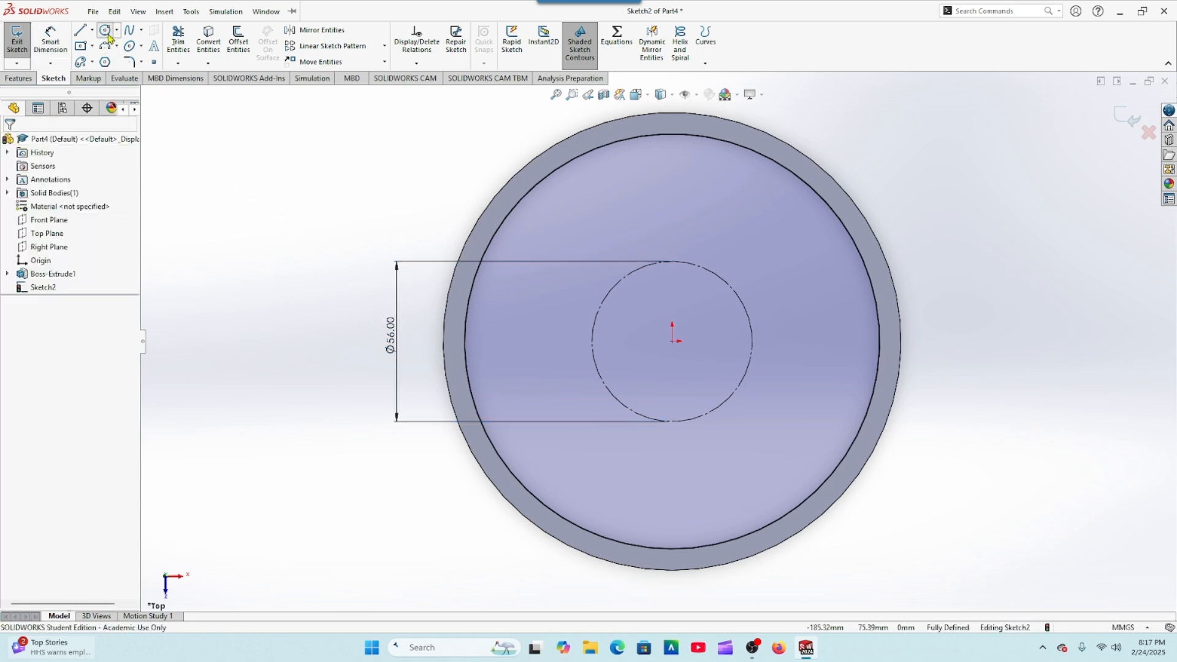
{"action": "left_click", "coordinate": [105, 30]}
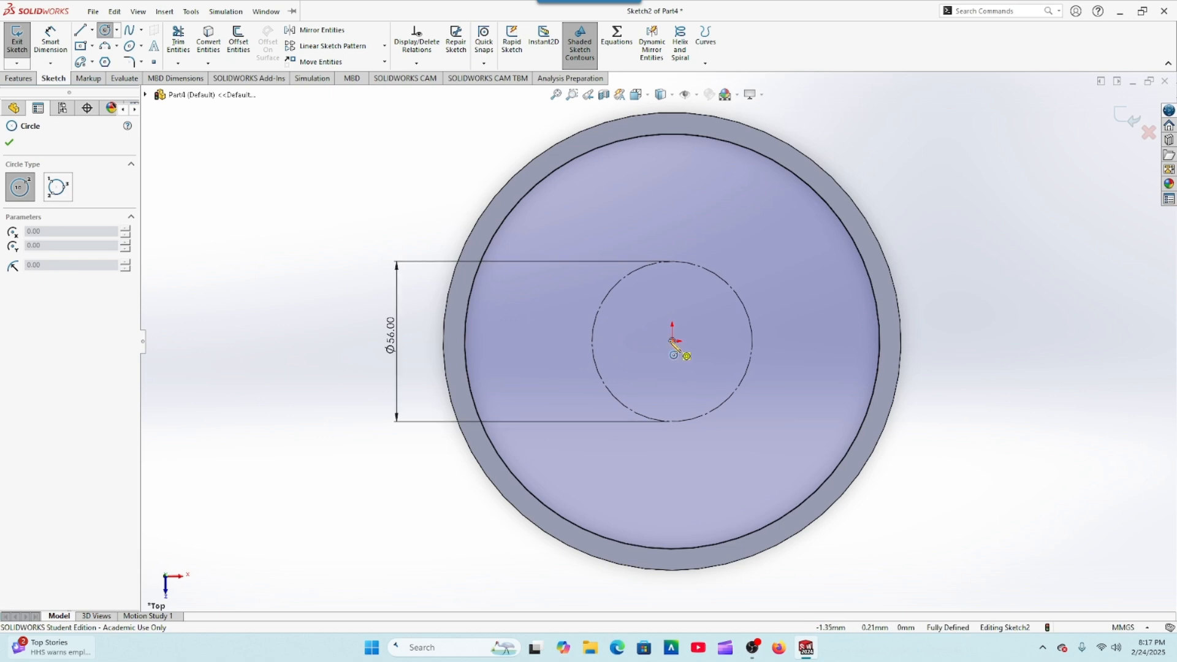
{"action": "left_click", "coordinate": [673, 340]}
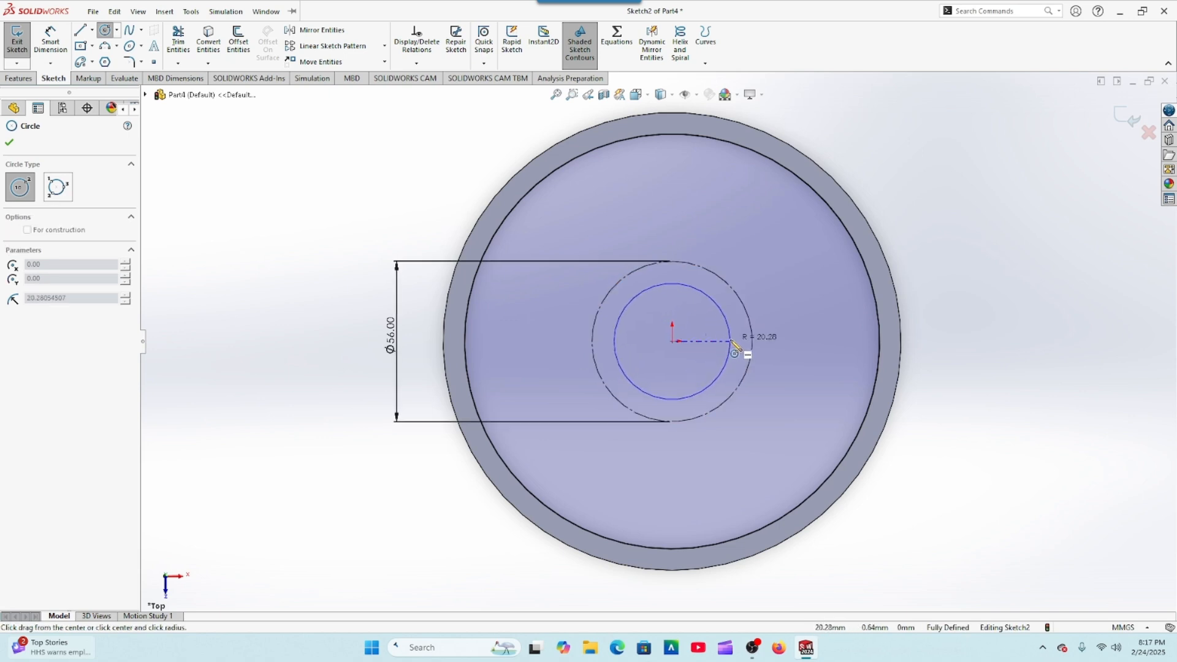
{"action": "left_click", "coordinate": [730, 342]}
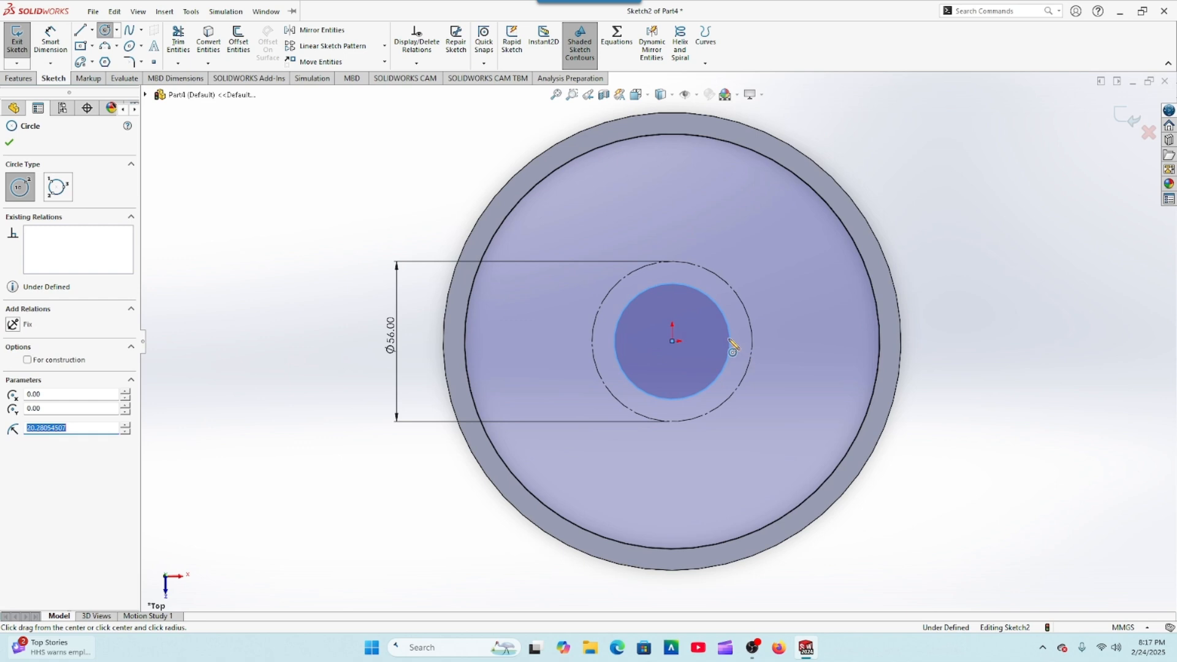
{"action": "left_click", "coordinate": [9, 142]}
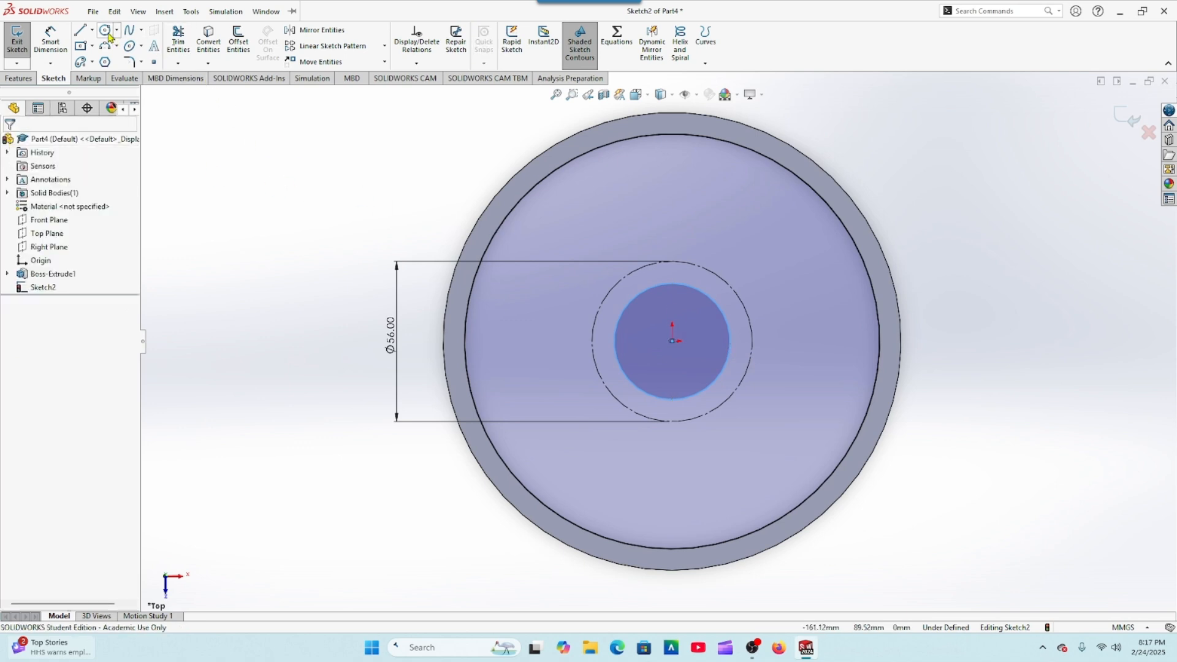
Step: Draw a small circle of about 3.6 mm radius centred on the uppermost point of the construction circle
{"action": "left_click", "coordinate": [105, 30]}
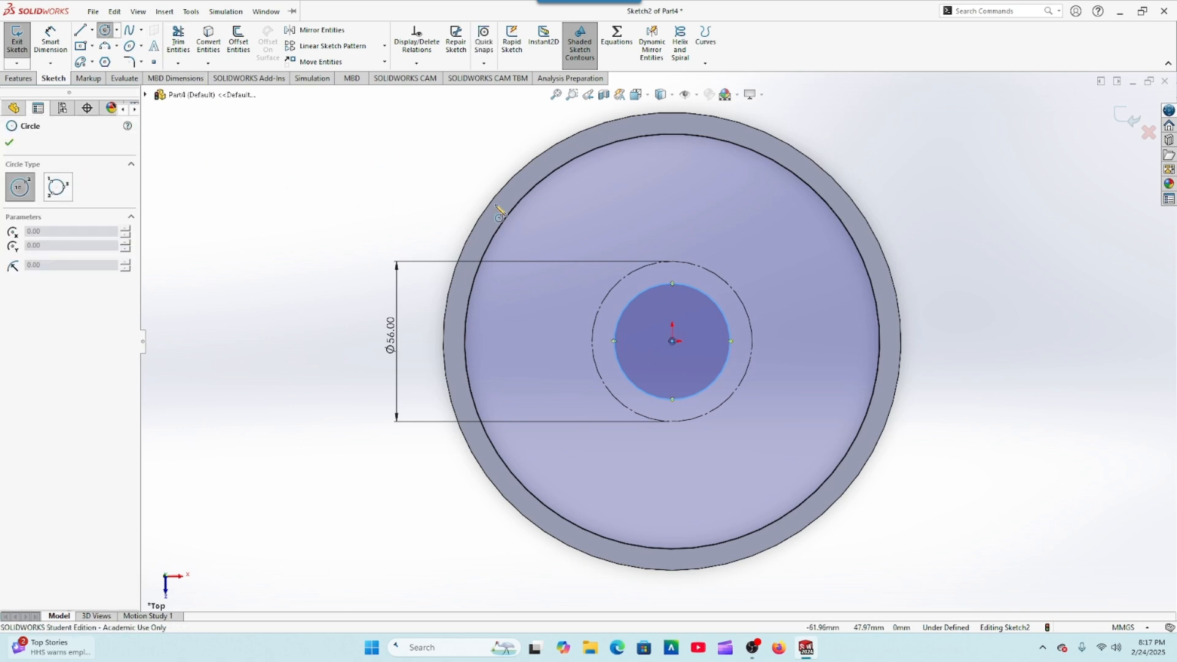
{"action": "left_click", "coordinate": [673, 262]}
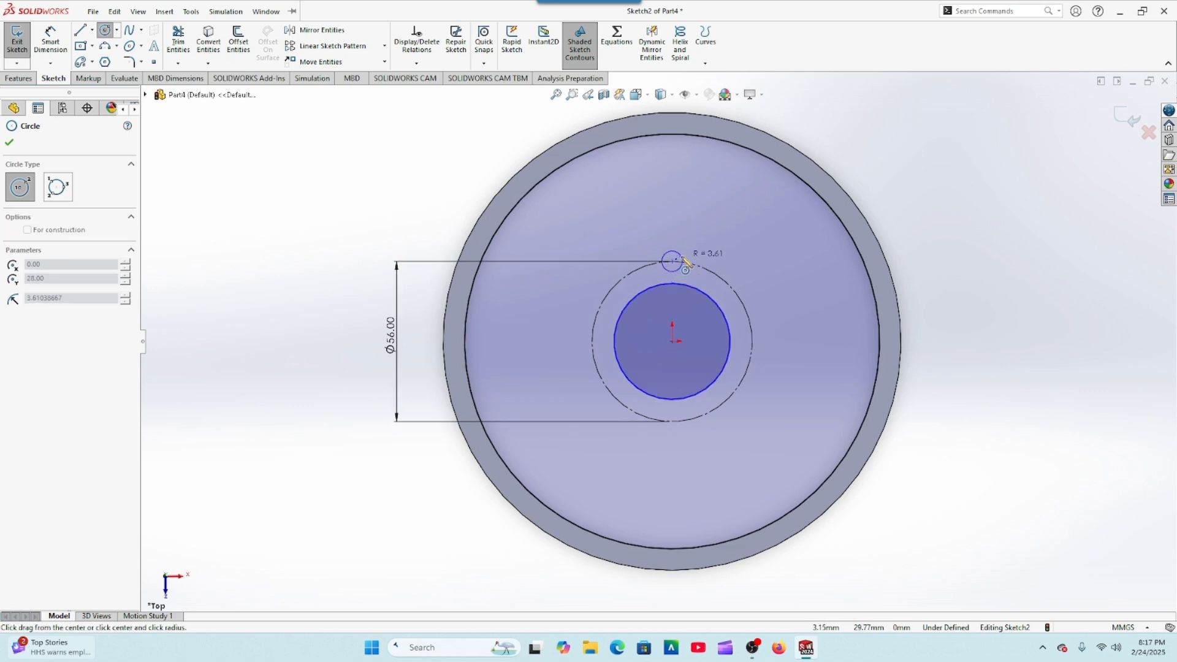
{"action": "left_click", "coordinate": [685, 263]}
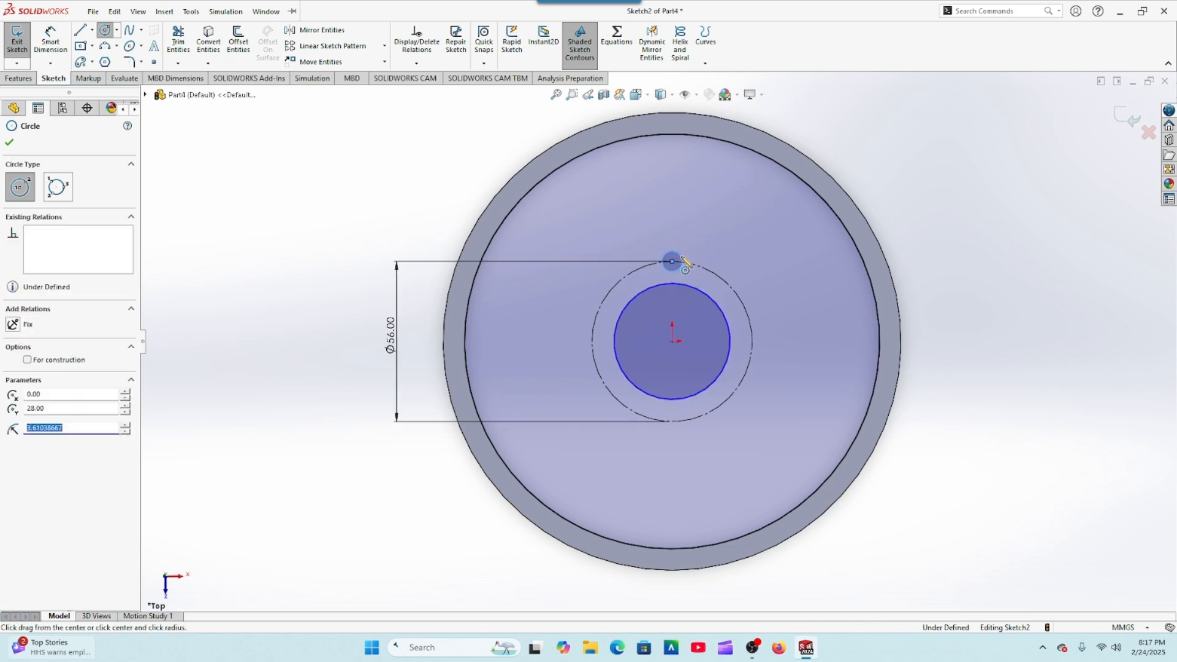
{"action": "left_click", "coordinate": [9, 143]}
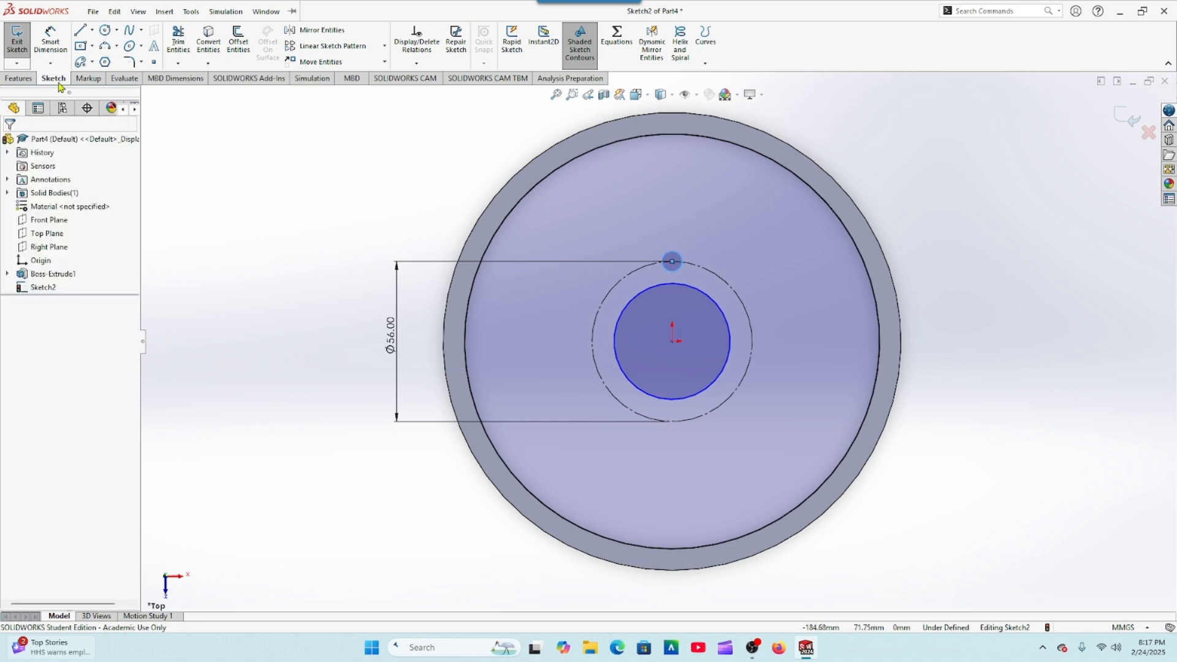
Step: Dimension the diameter of the solid circle centred on the origin as 40 mm
{"action": "left_click", "coordinate": [50, 42]}
{"action": "left_click", "coordinate": [621, 374]}
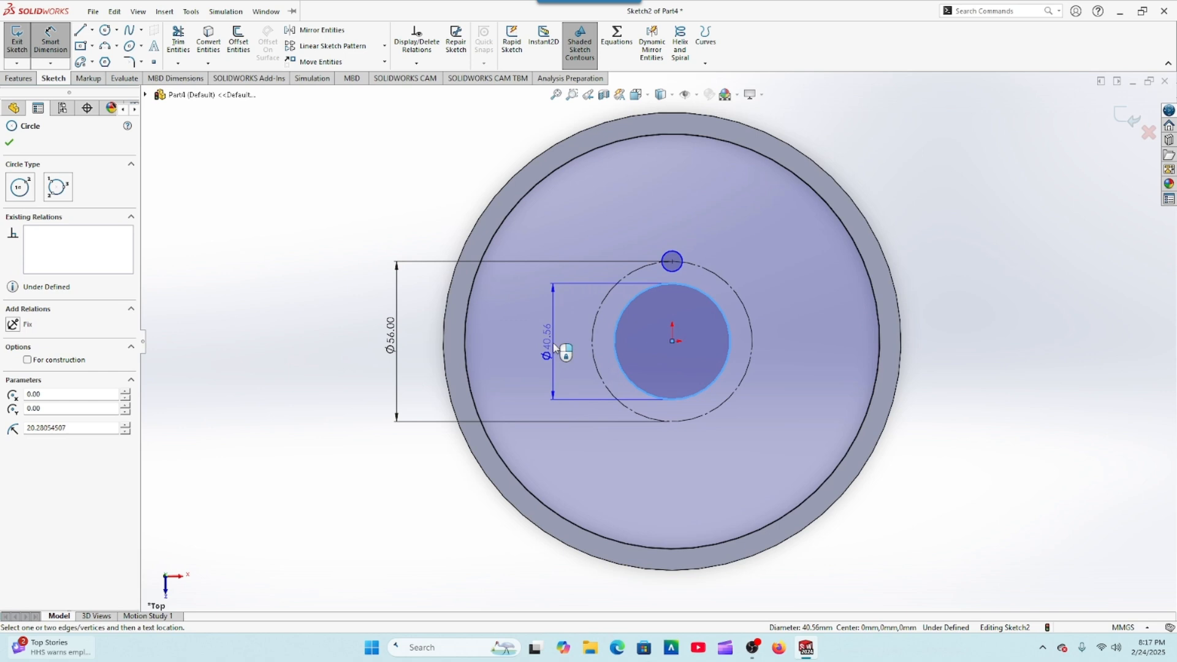
{"action": "left_click", "coordinate": [552, 347]}
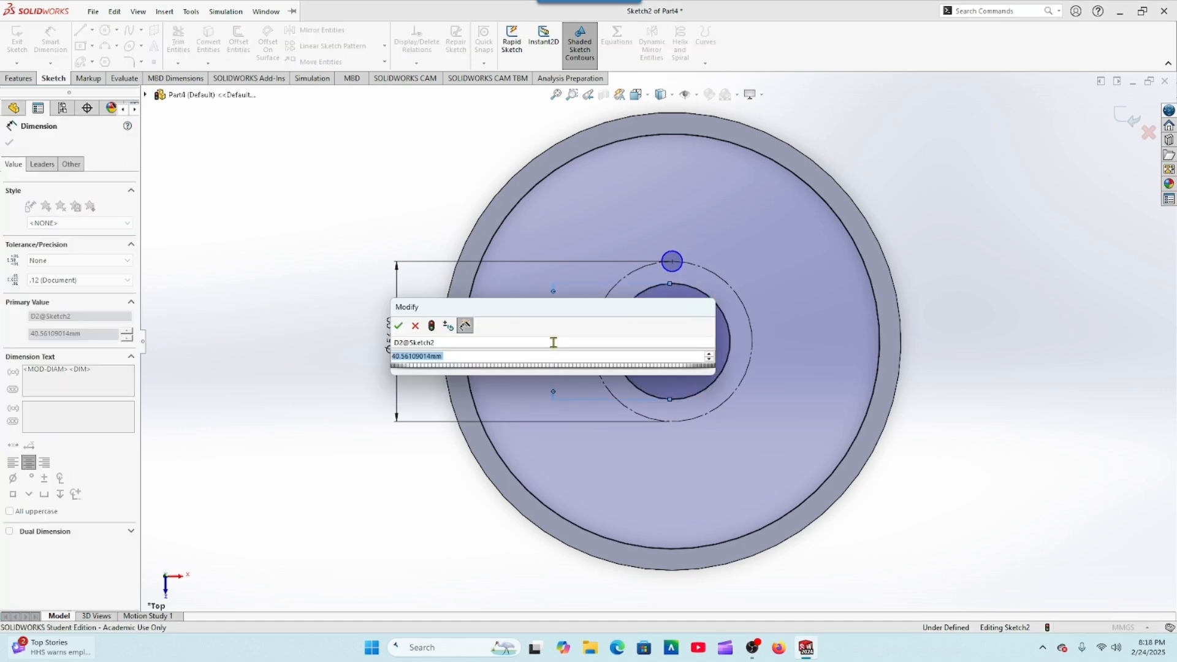
{"action": "type", "text": "40"}
{"action": "key", "text": "Return"}
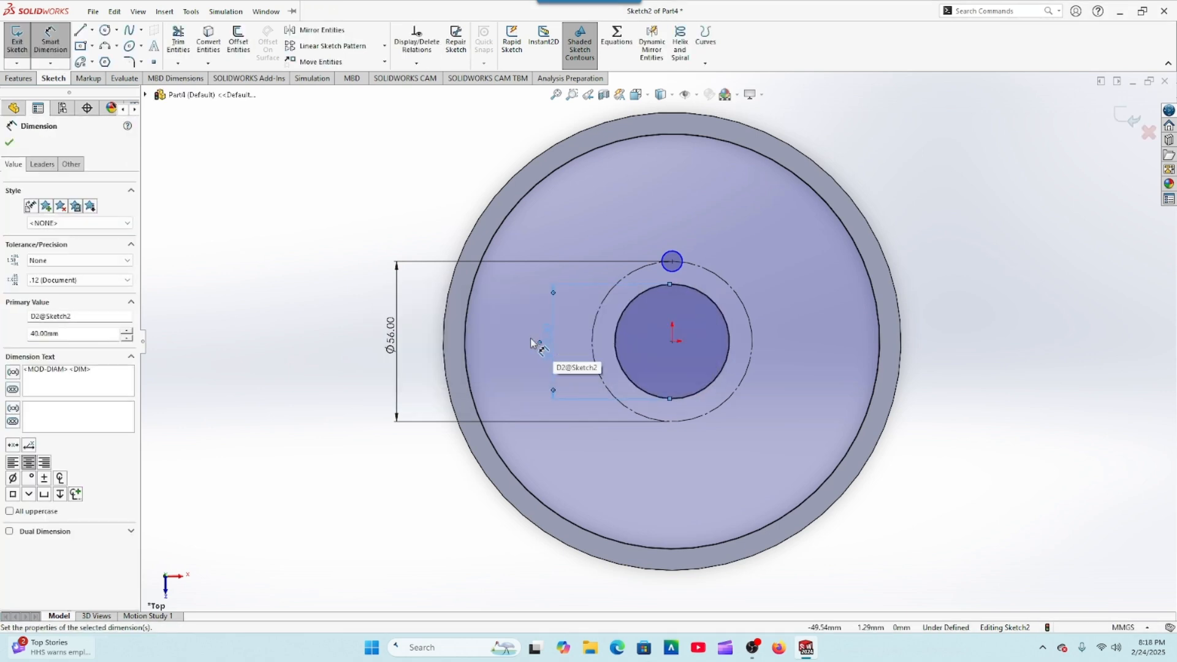
Step: Dimension the small circle on the construction circle with a diameter of 6 mm
{"action": "left_click", "coordinate": [679, 255]}
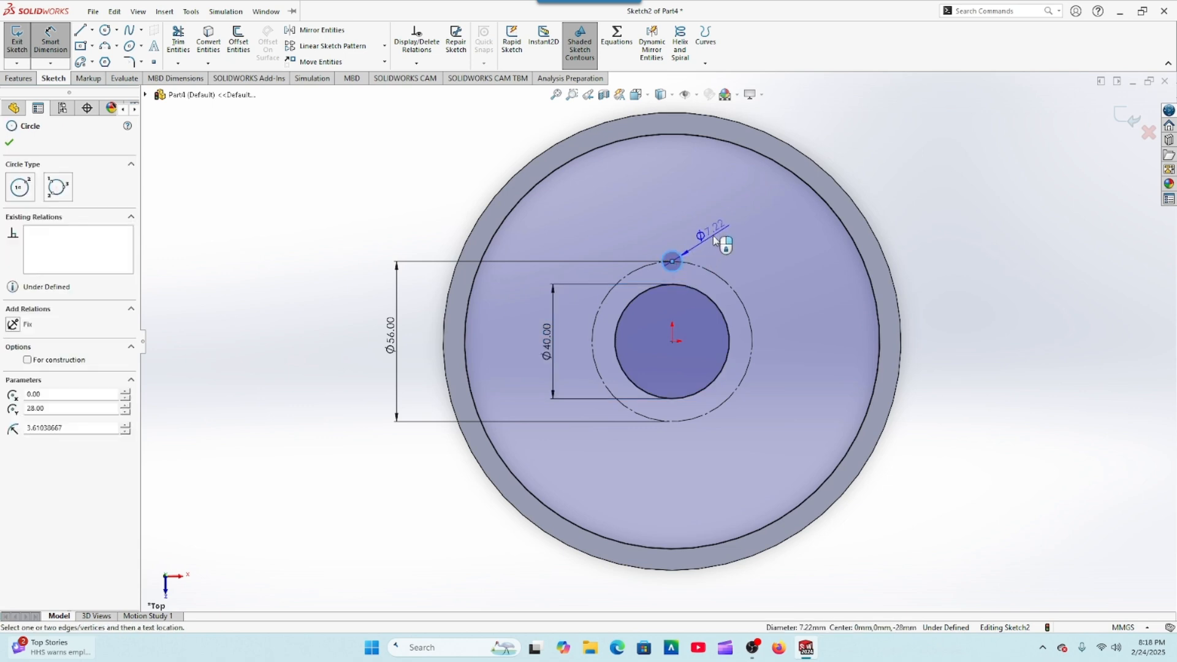
{"action": "left_click", "coordinate": [717, 241]}
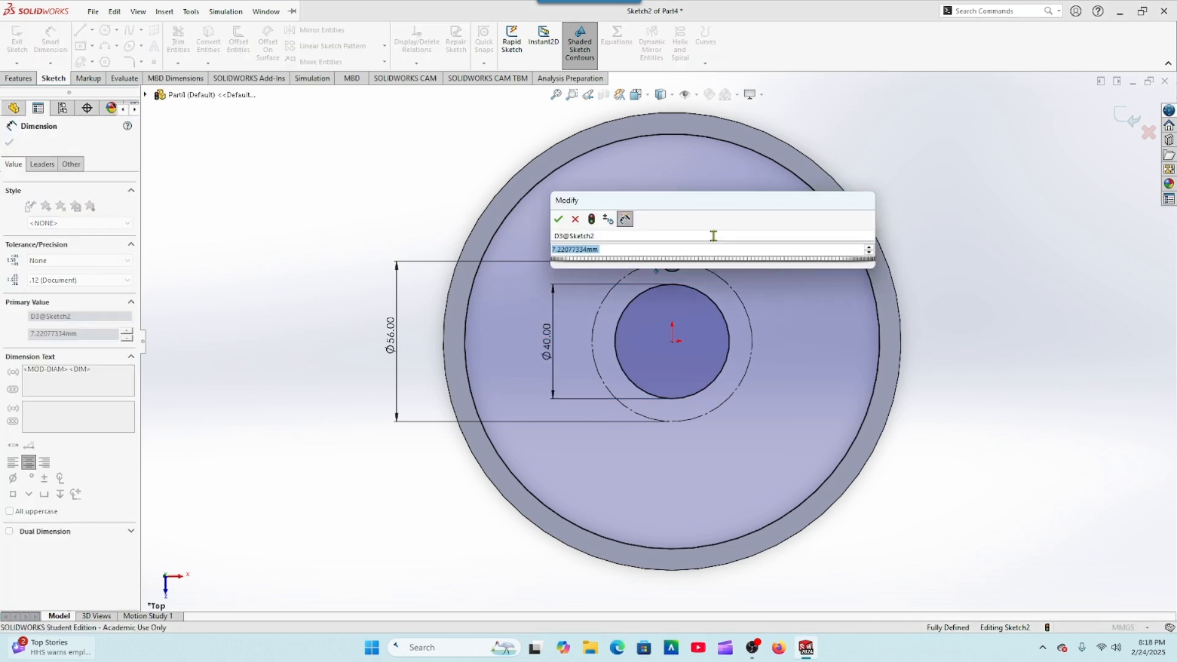
{"action": "type", "text": "6"}
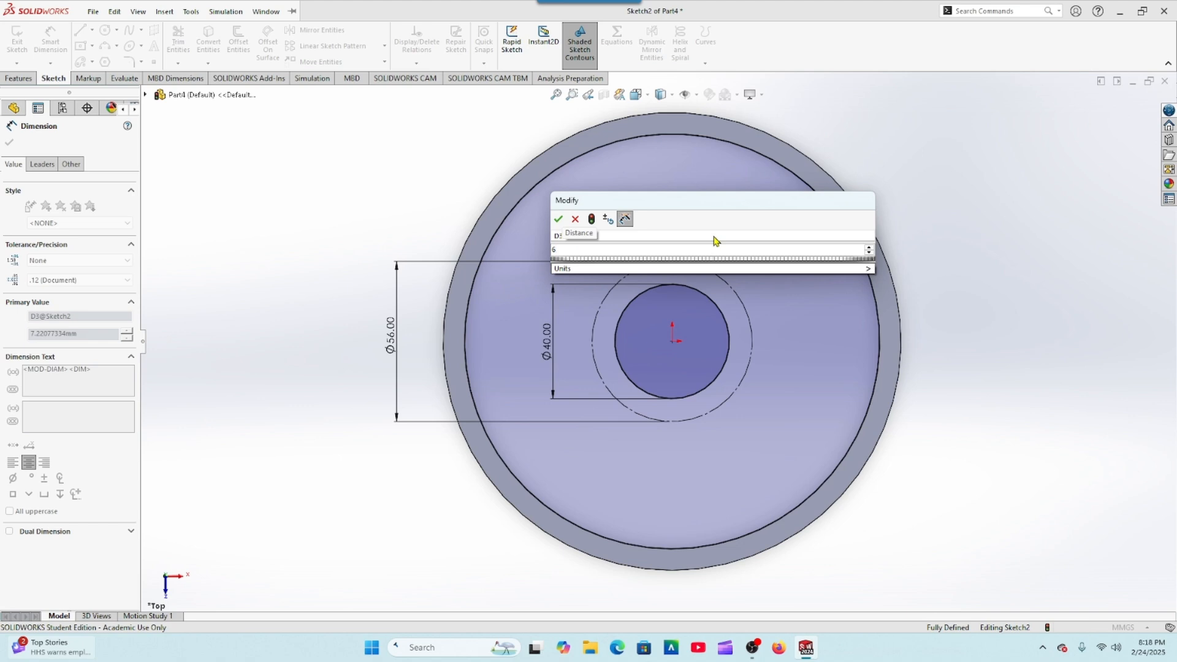
{"action": "left_click", "coordinate": [558, 220]}
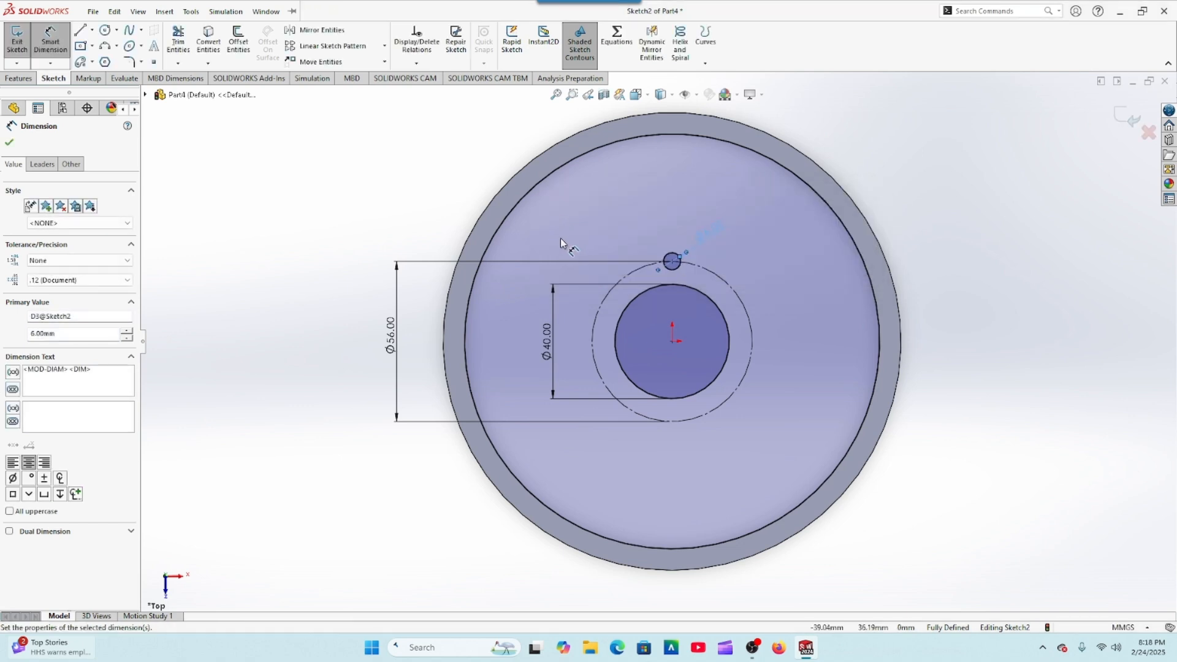
{"action": "left_click", "coordinate": [12, 143]}
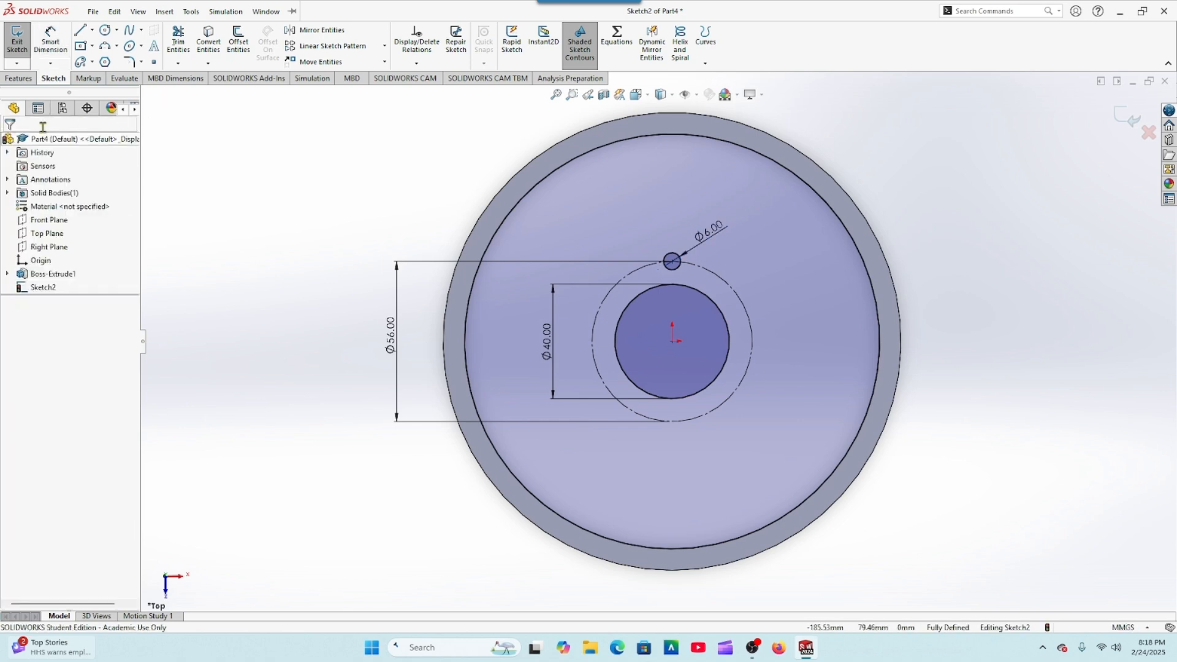
Step: Create a circular sketch pattern of the 6 mm circle with 8 equally spaced instances over 360° about the origin, and fully define the sketch
{"action": "left_click", "coordinate": [385, 47]}
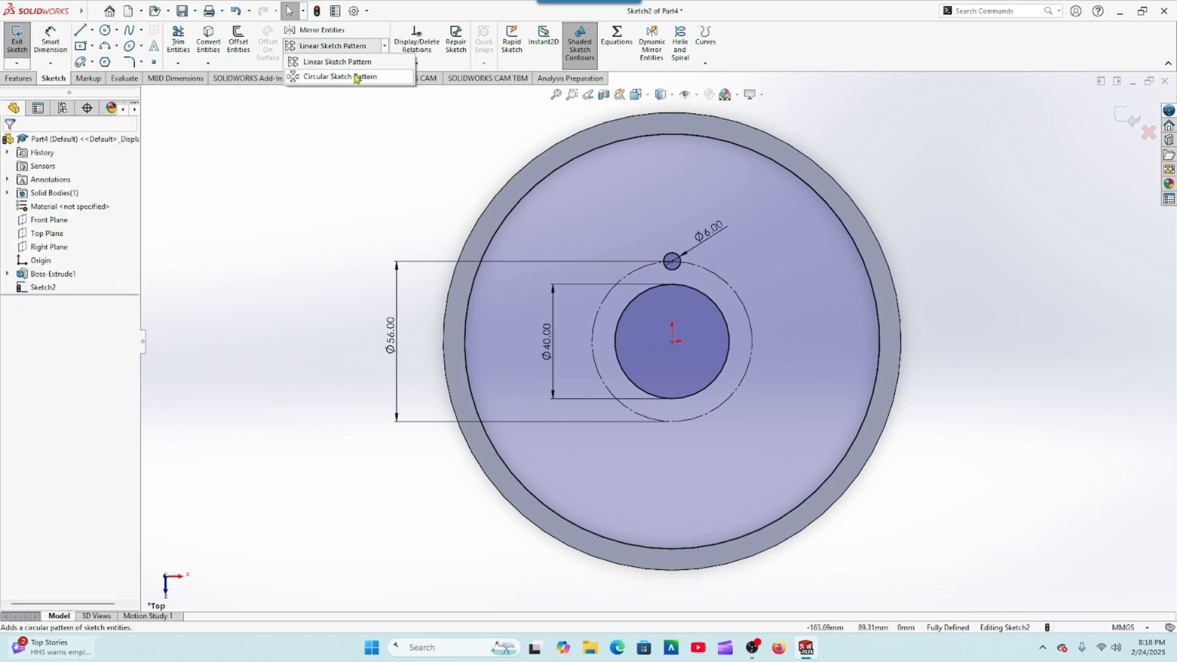
{"action": "left_click", "coordinate": [354, 79]}
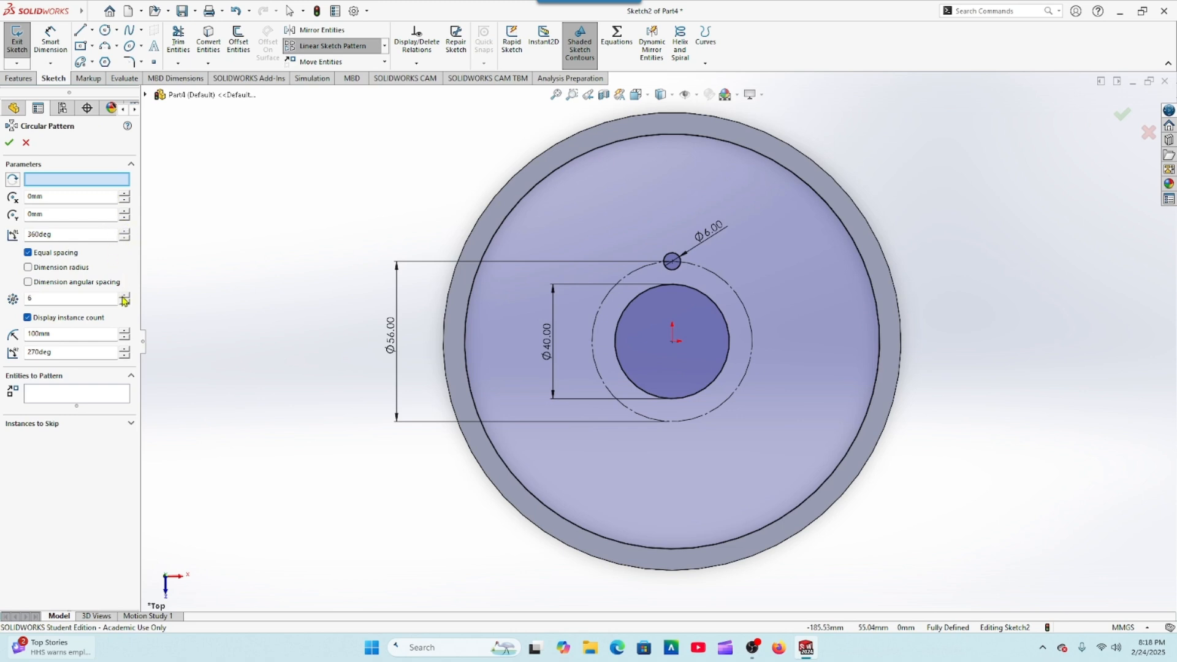
{"action": "left_click", "coordinate": [86, 401]}
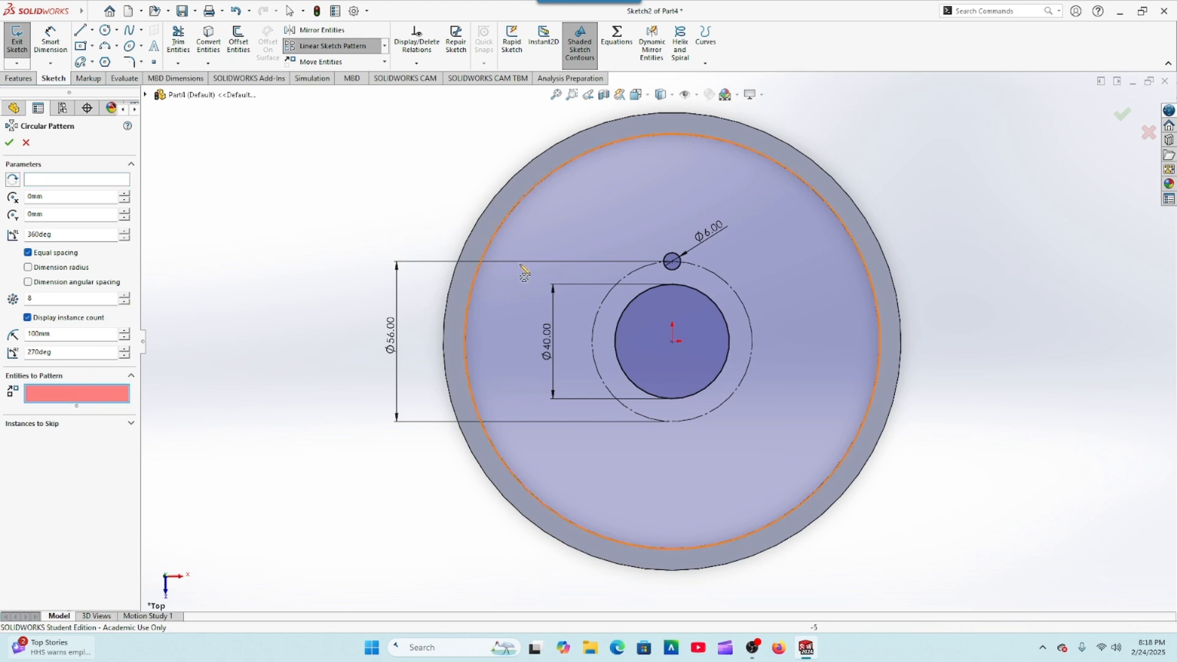
{"action": "left_click", "coordinate": [677, 272]}
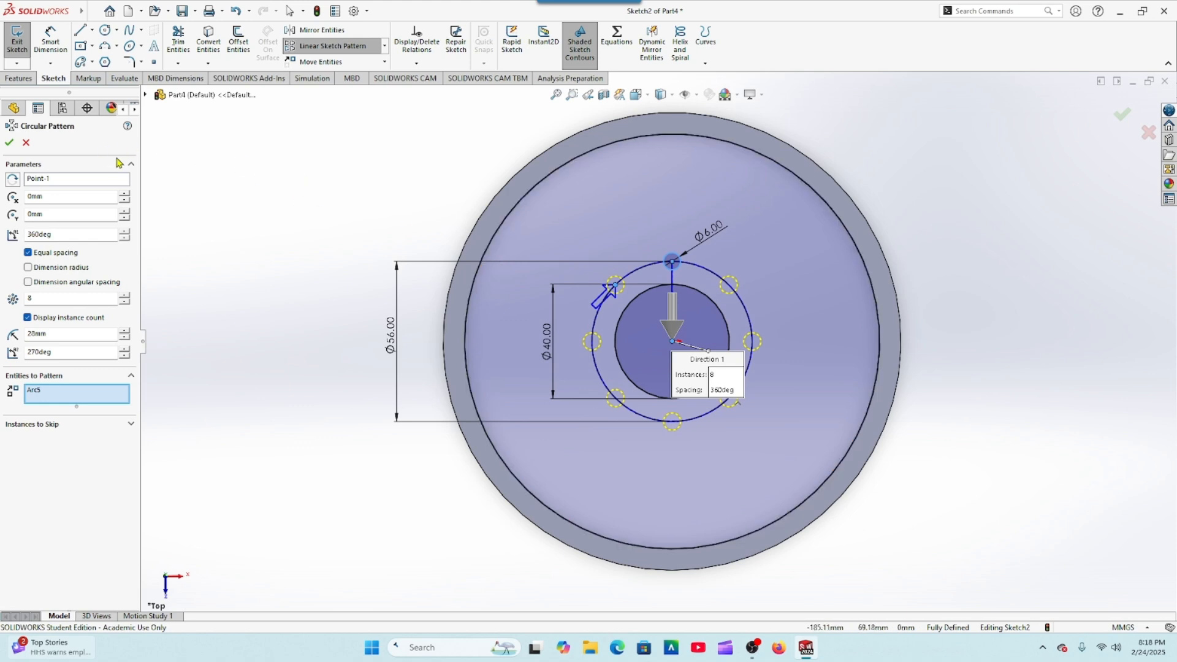
{"action": "left_click", "coordinate": [9, 143]}
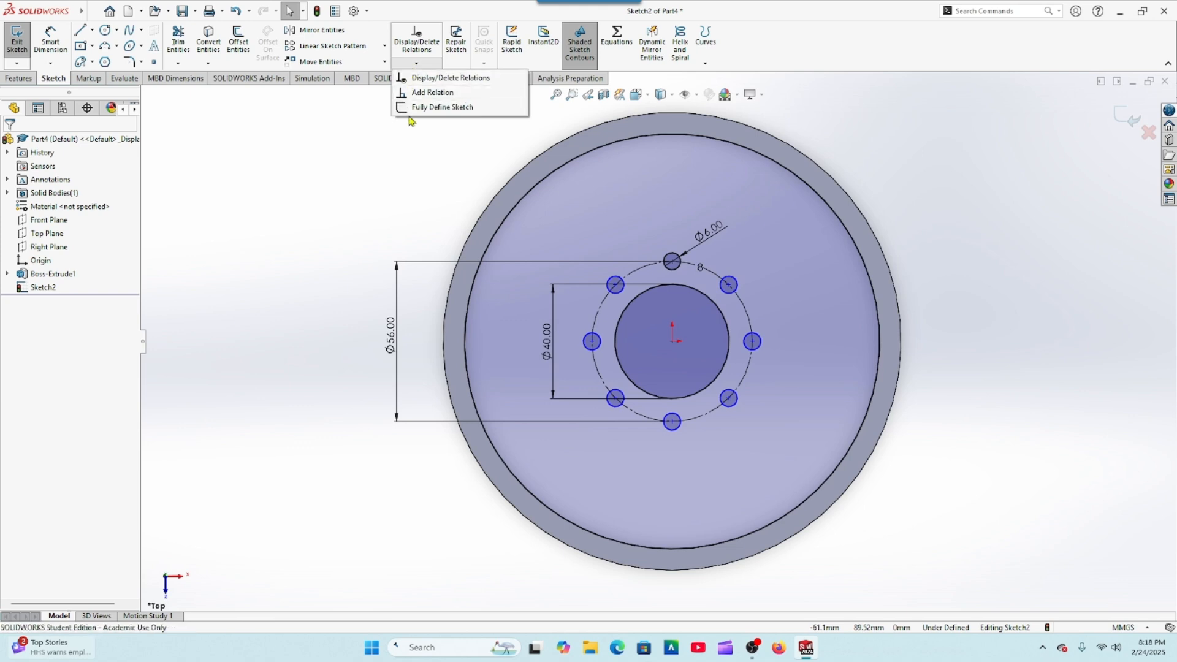
{"action": "left_click", "coordinate": [442, 107]}
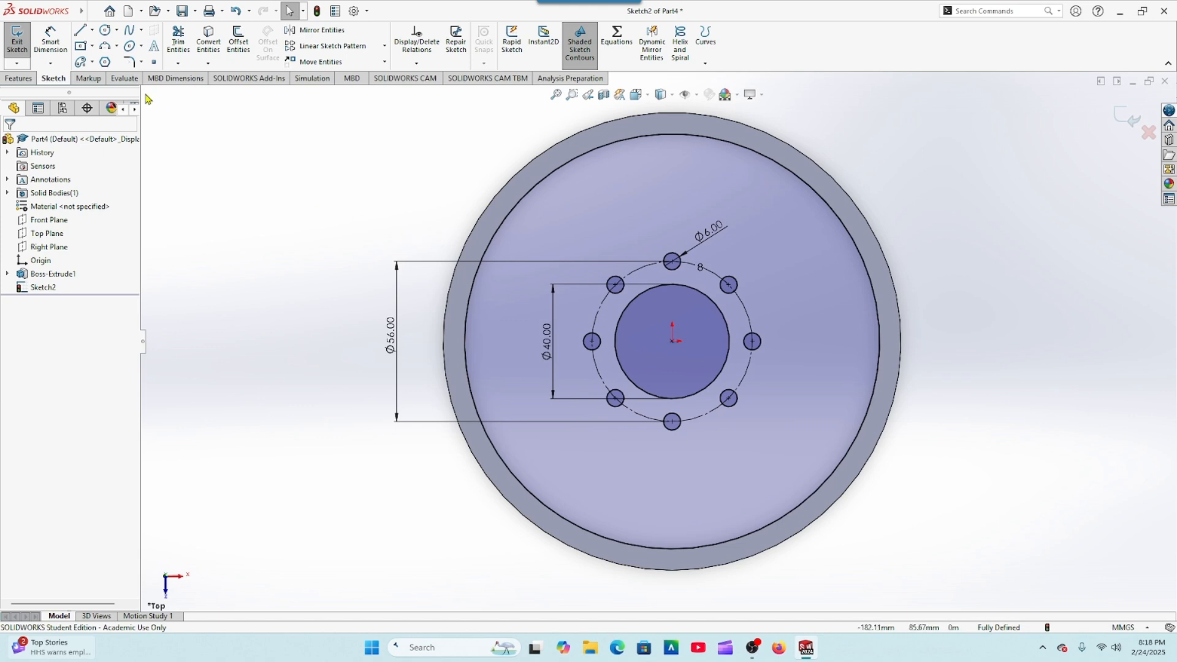
Step: Extrude the inner disc profile 12 mm blind downward into the ring, starting from a 5 mm offset below the sketch plane, with merged result
{"action": "left_click", "coordinate": [24, 83]}
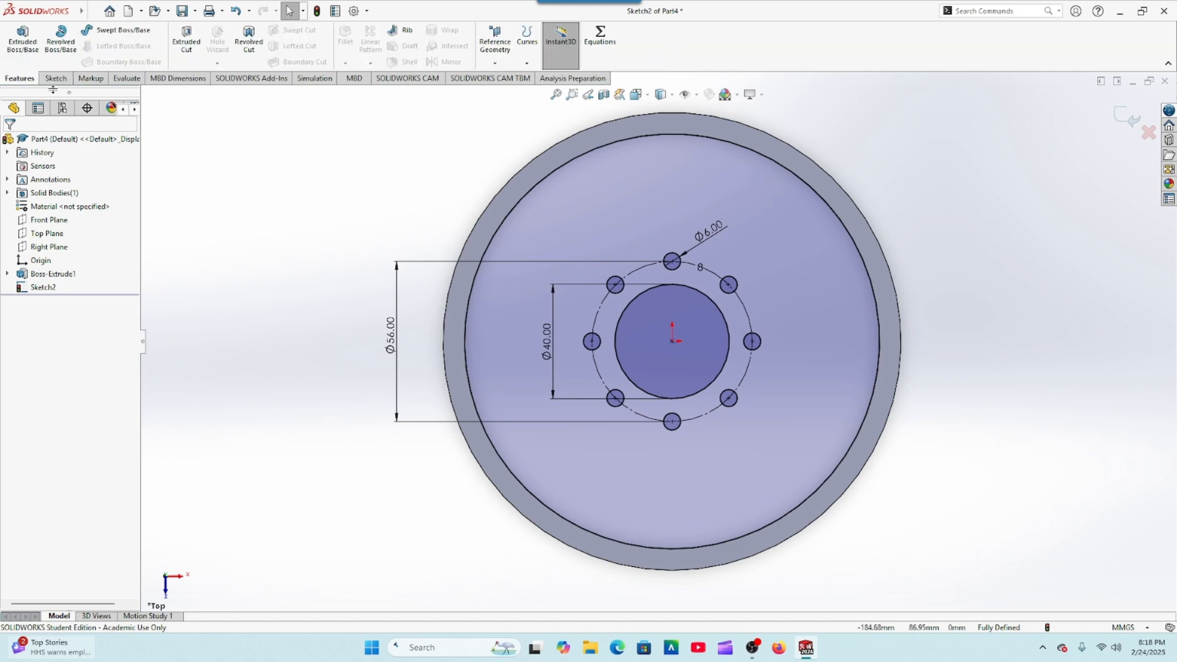
{"action": "left_click", "coordinate": [28, 58]}
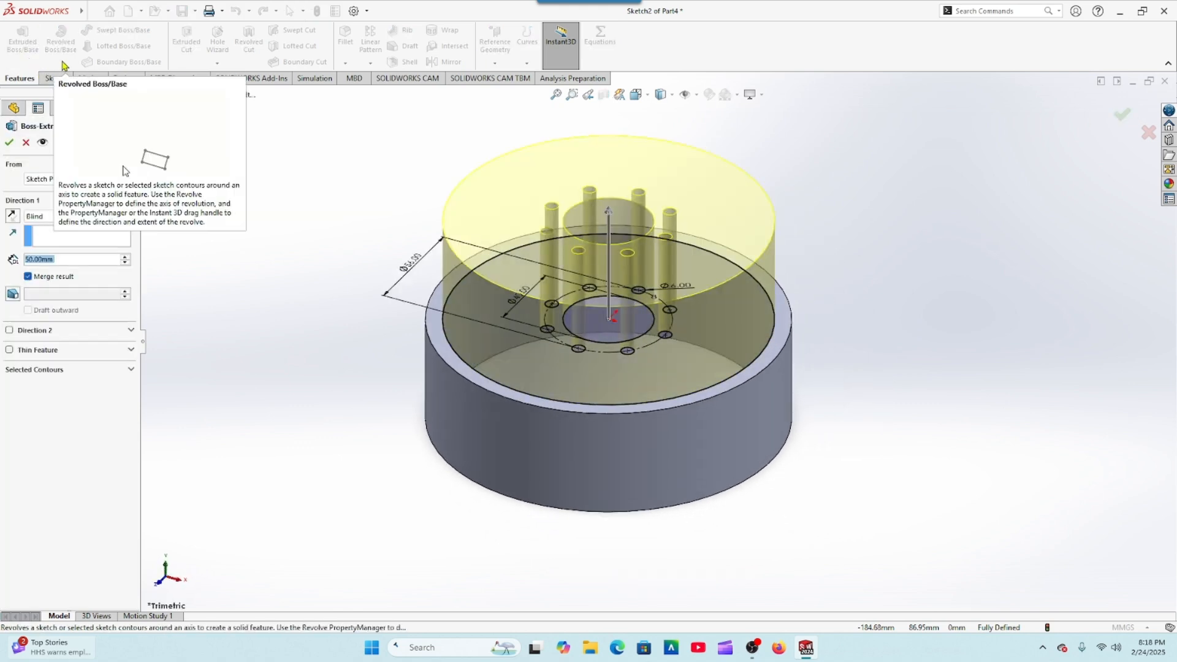
{"action": "left_click", "coordinate": [13, 216]}
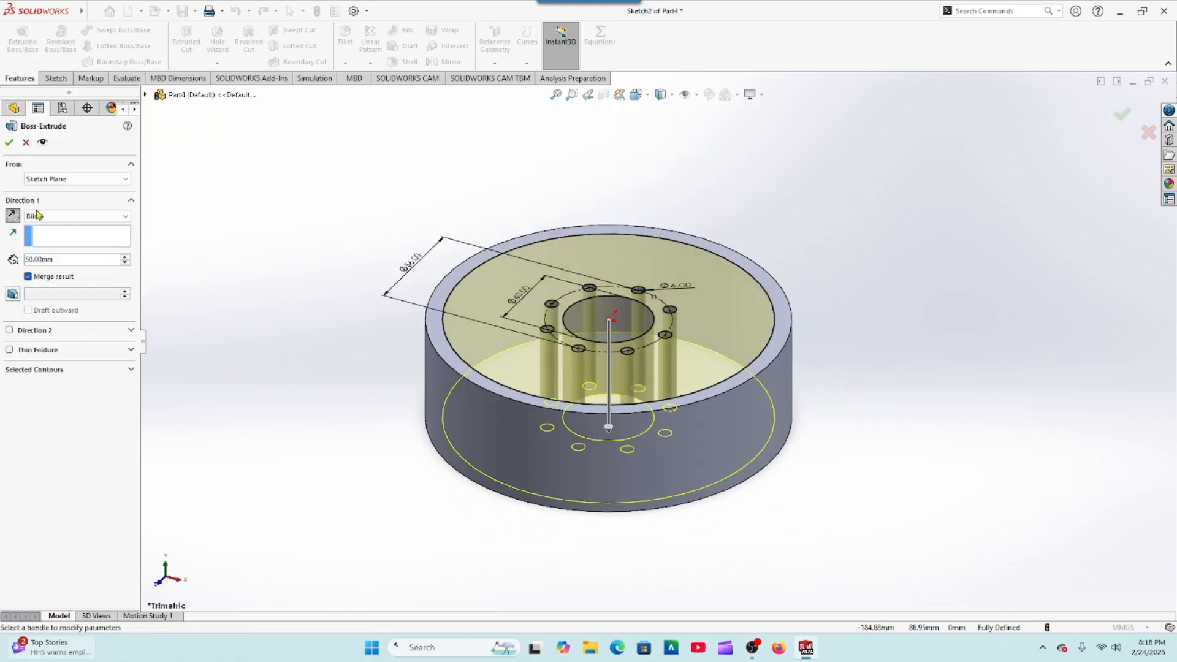
{"action": "left_click", "coordinate": [90, 182]}
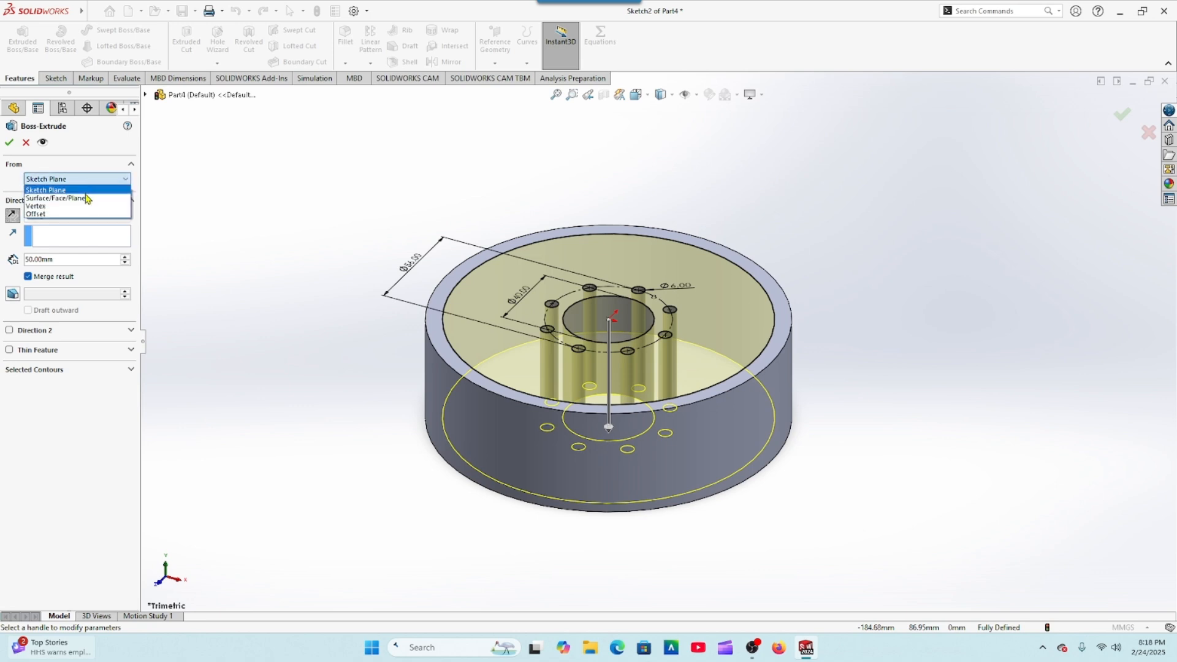
{"action": "left_click", "coordinate": [78, 214]}
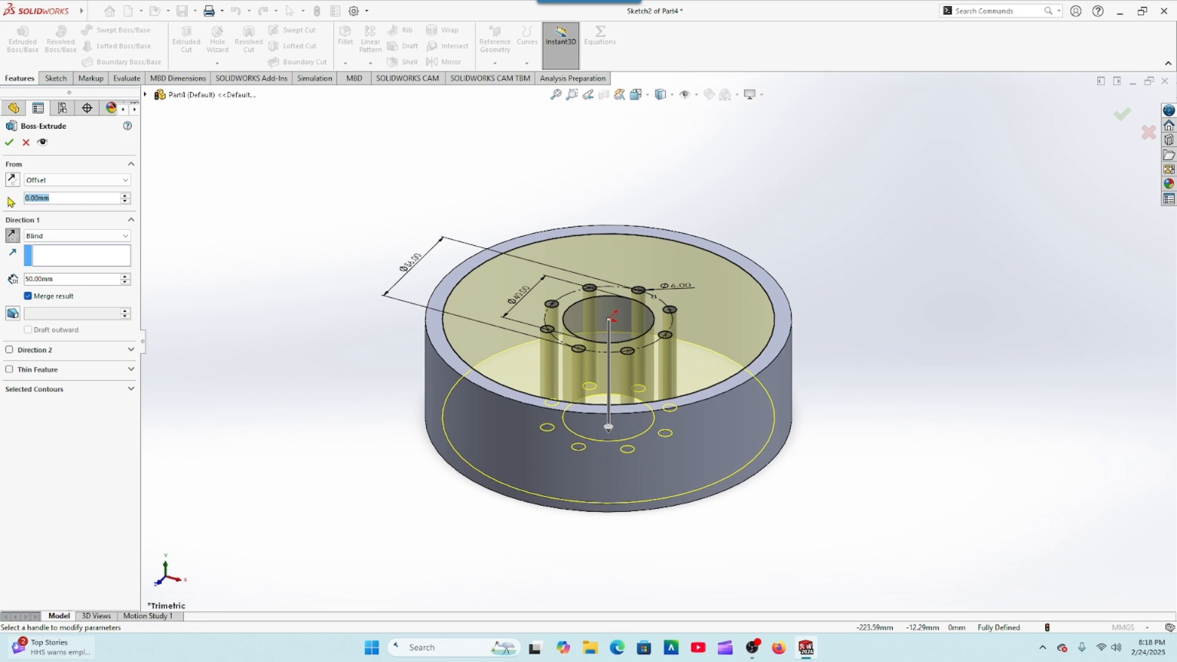
{"action": "type", "text": "5"}
{"action": "key", "text": "Return"}
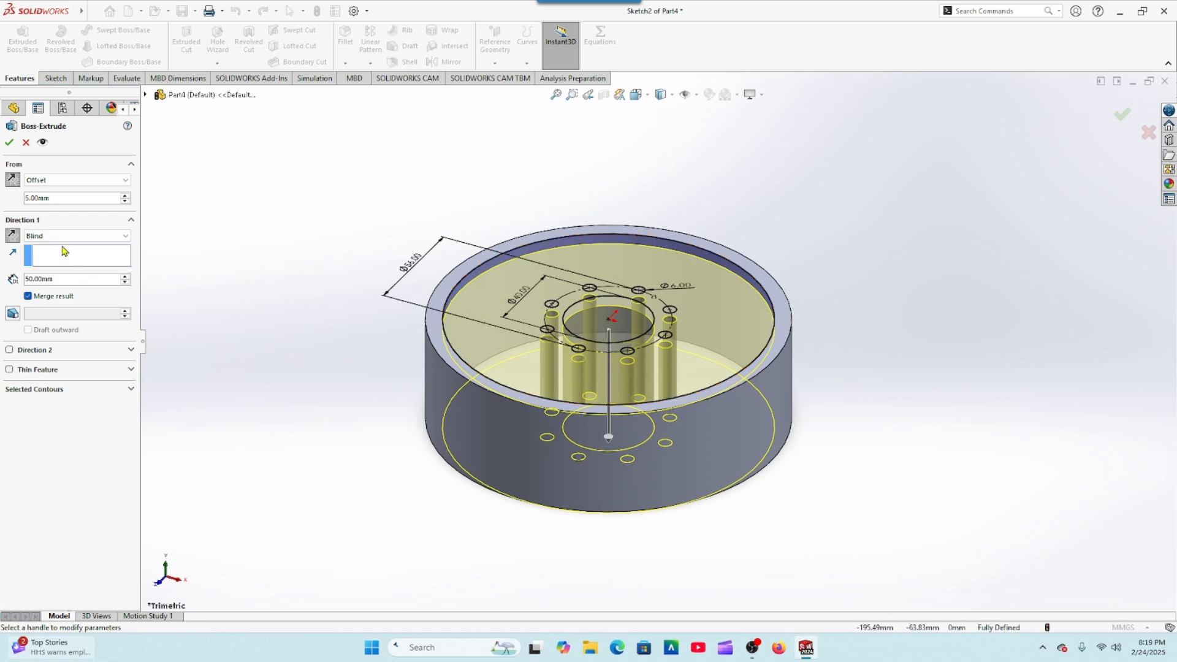
{"action": "left_click", "coordinate": [75, 279]}
{"action": "type", "text": "12"}
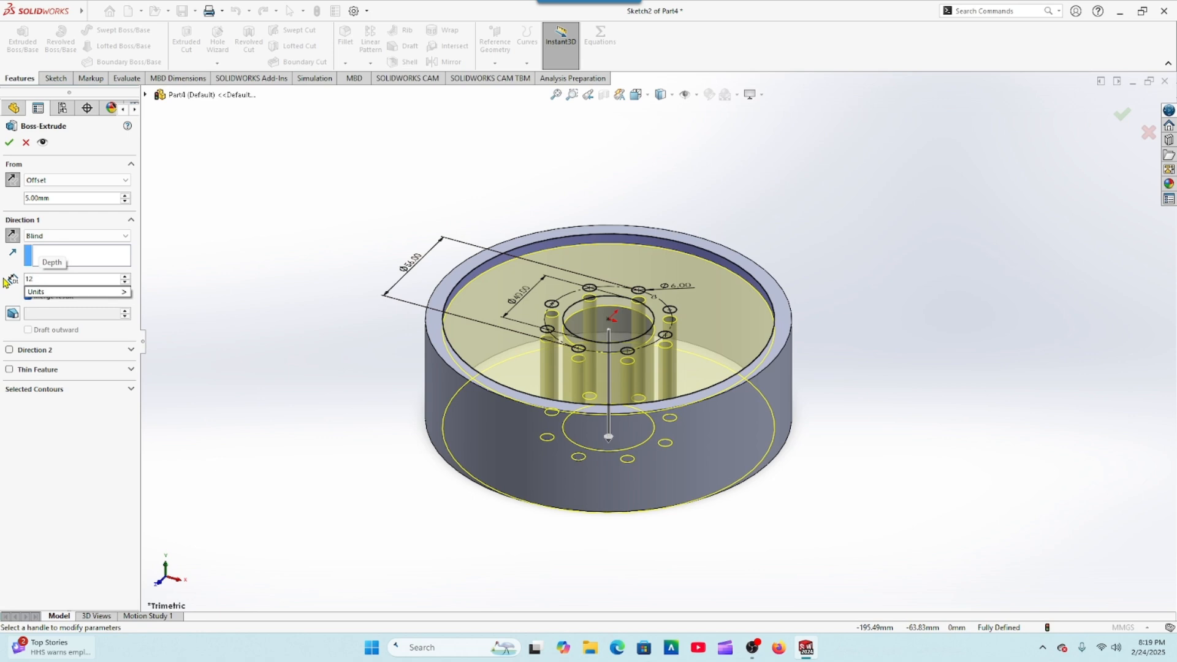
{"action": "key", "text": "Return"}
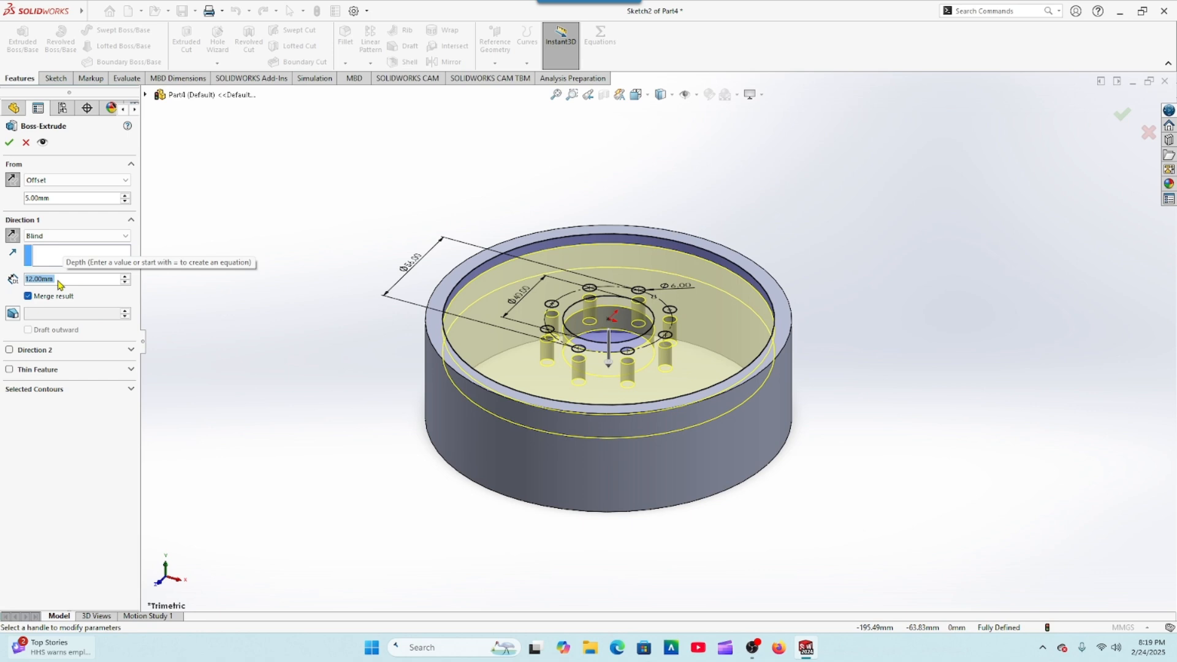
{"action": "left_click", "coordinate": [10, 144]}
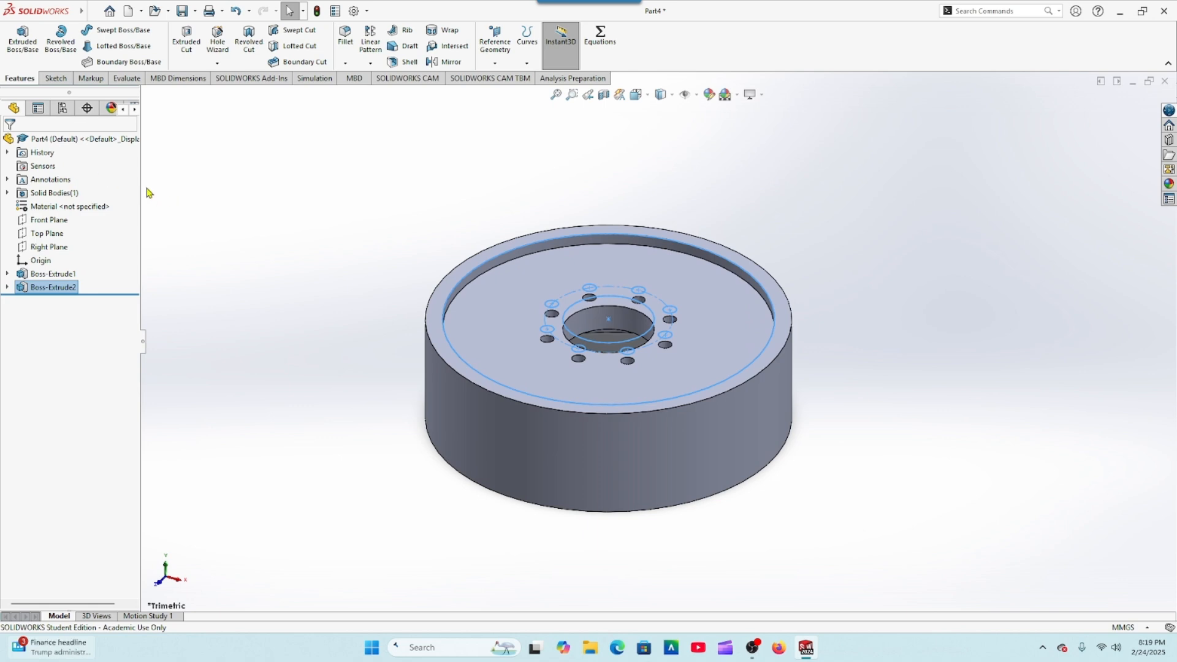
Step: Start a sketch on the Front Plane and draw a three-point arc from the origin down to the right, radius about 19 mm
{"action": "left_click", "coordinate": [48, 219]}
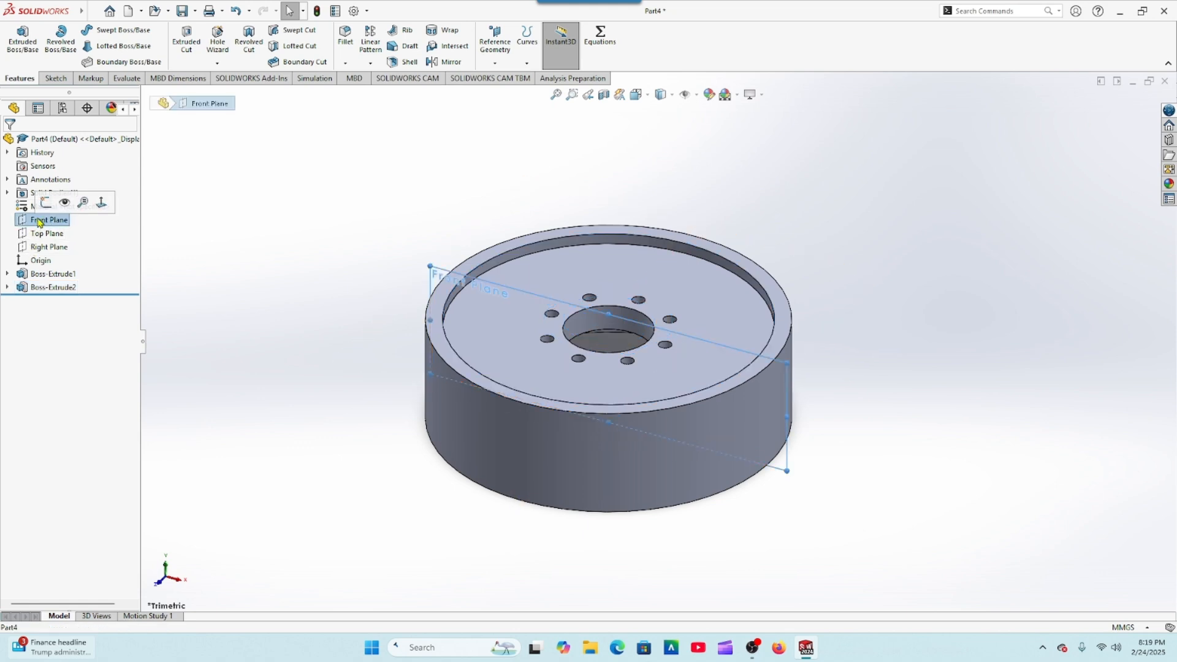
{"action": "left_click", "coordinate": [46, 203]}
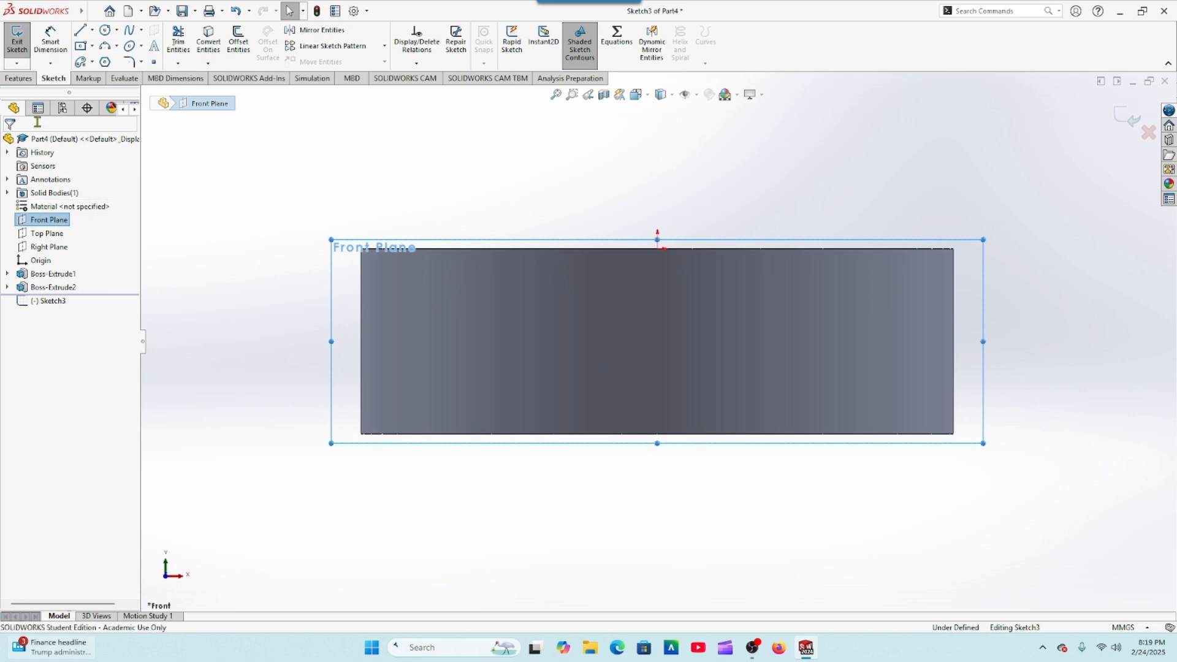
{"action": "left_click", "coordinate": [106, 48]}
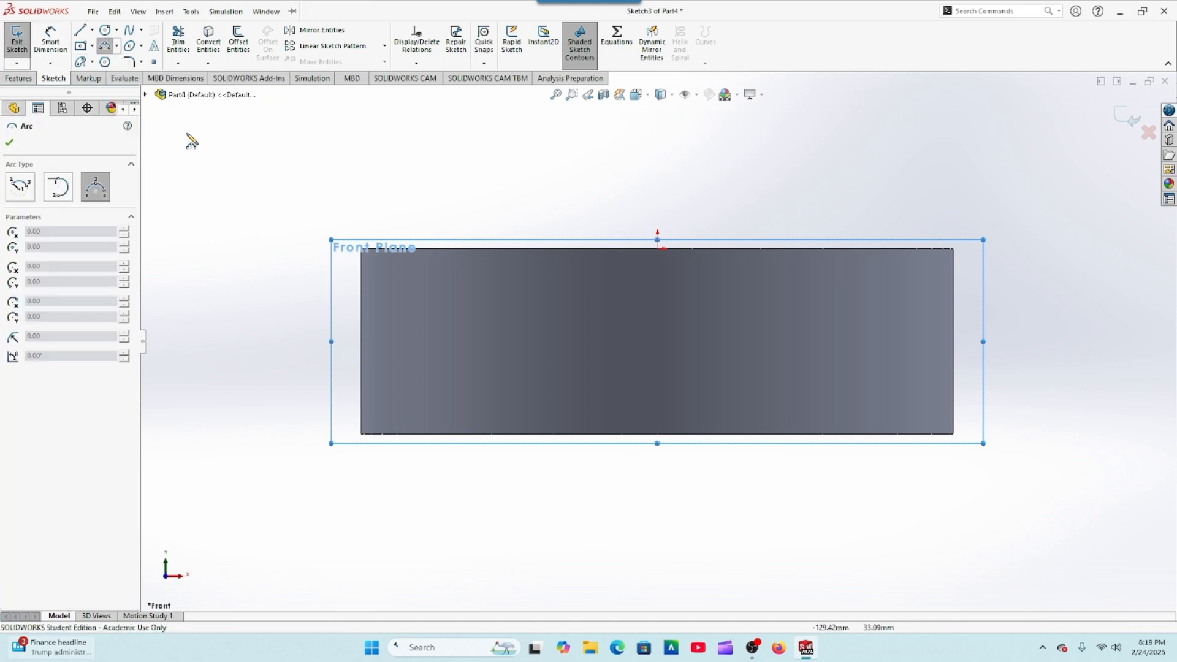
{"action": "left_click", "coordinate": [658, 249]}
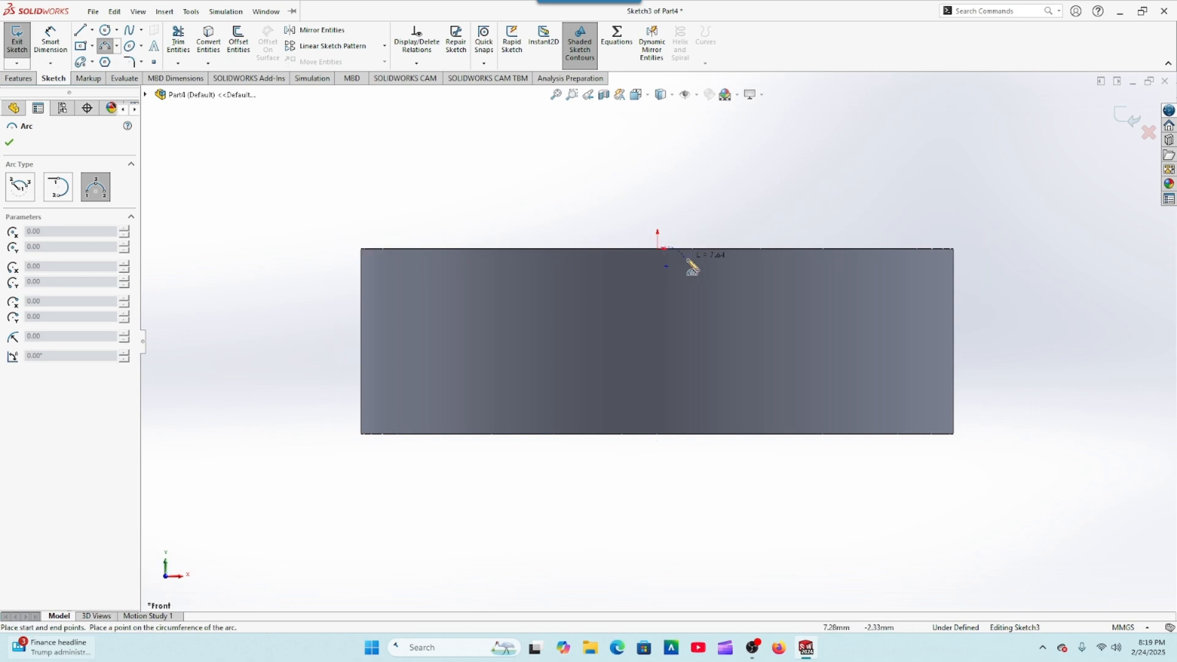
{"action": "left_click", "coordinate": [710, 287]}
{"action": "left_click", "coordinate": [697, 271]}
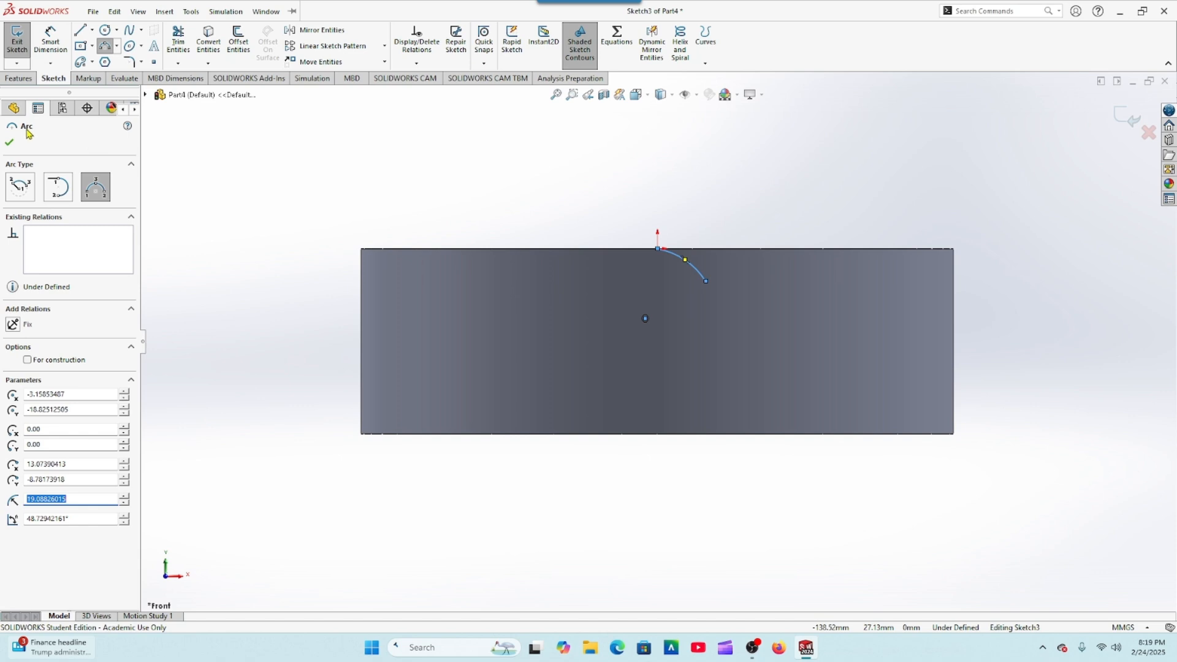
{"action": "key", "text": "Escape"}
Step: Draw a line about 48 mm long, tangent from the arc's lower end down to the ring's bottom edge
{"action": "left_click", "coordinate": [80, 29]}
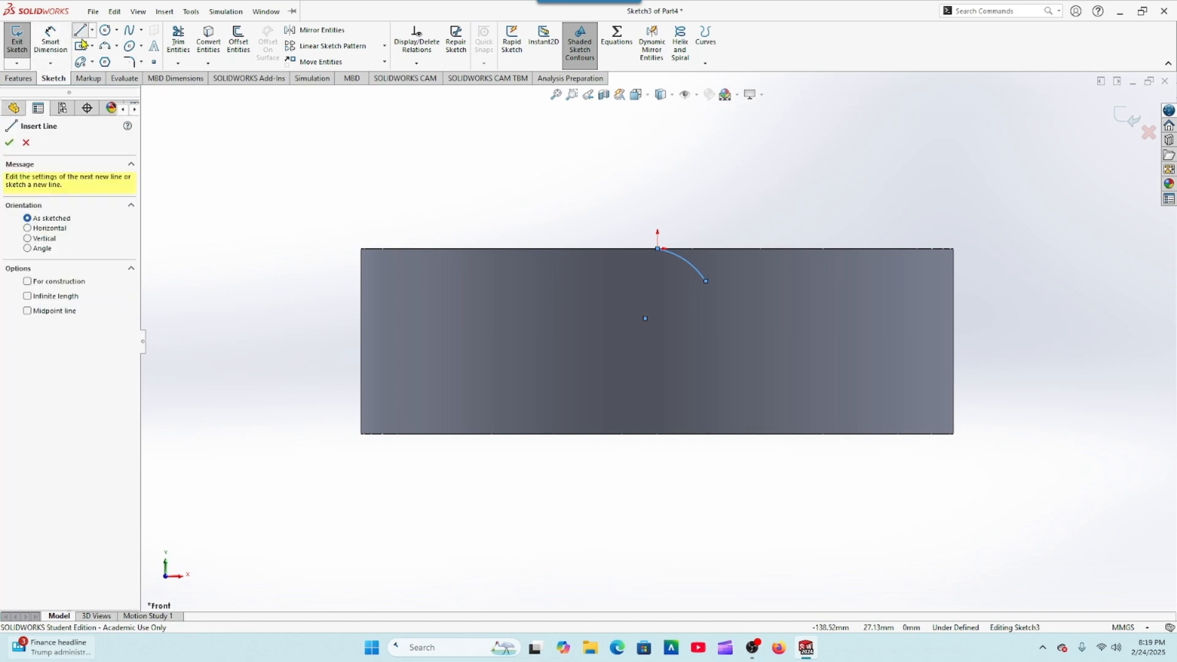
{"action": "left_click", "coordinate": [707, 282]}
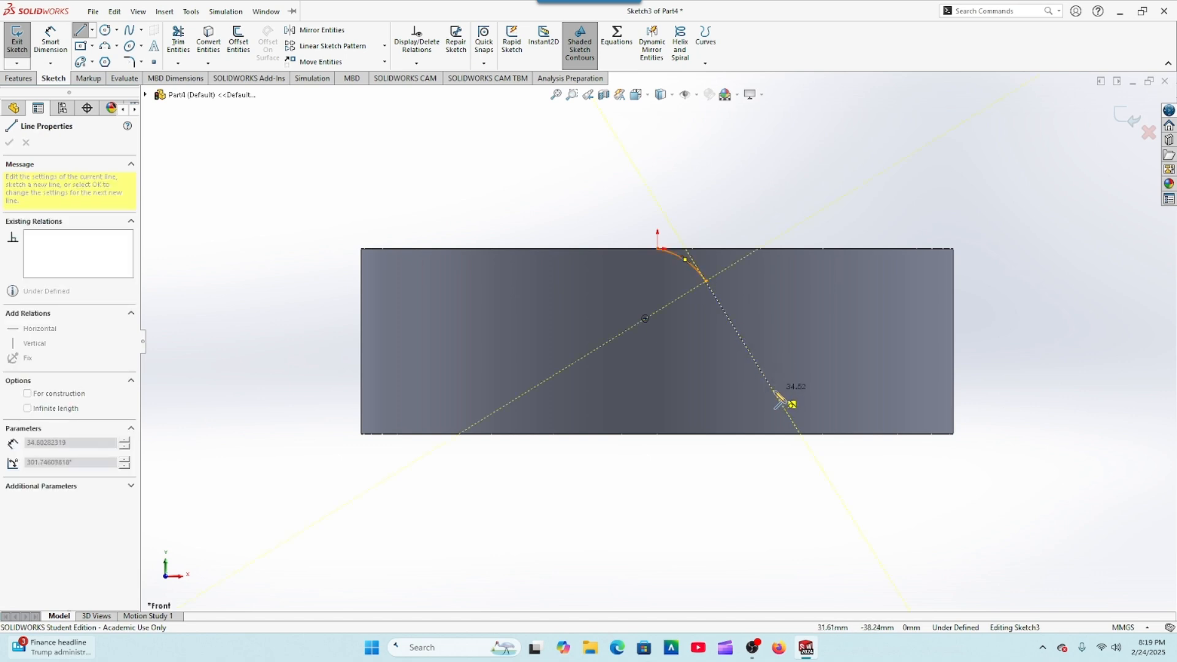
{"action": "left_click", "coordinate": [801, 433]}
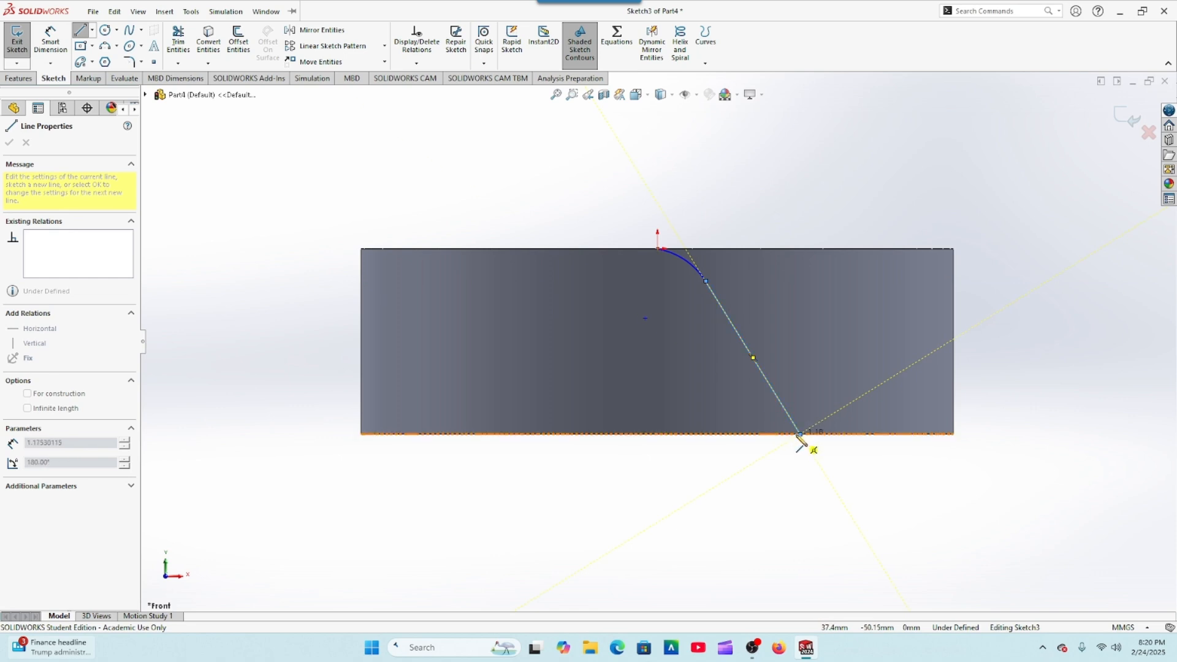
{"action": "right_click", "coordinate": [801, 437]}
{"action": "left_click", "coordinate": [820, 452]}
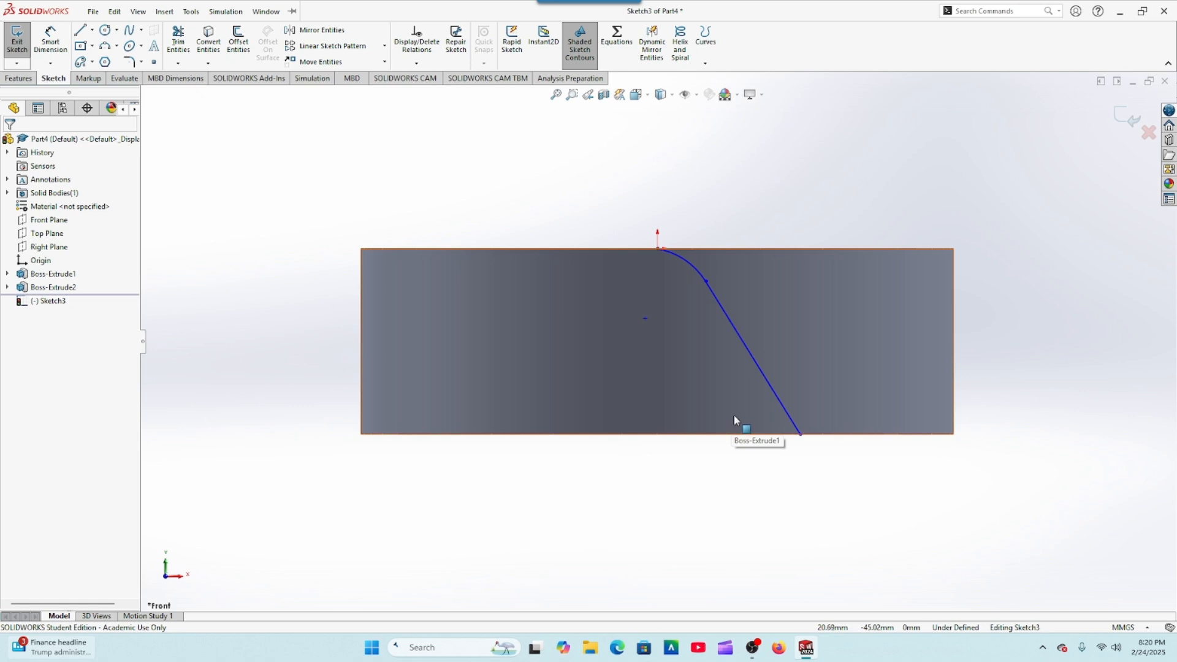
Step: Dimension the slanted line's length as 45 mm
{"action": "left_click", "coordinate": [51, 40]}
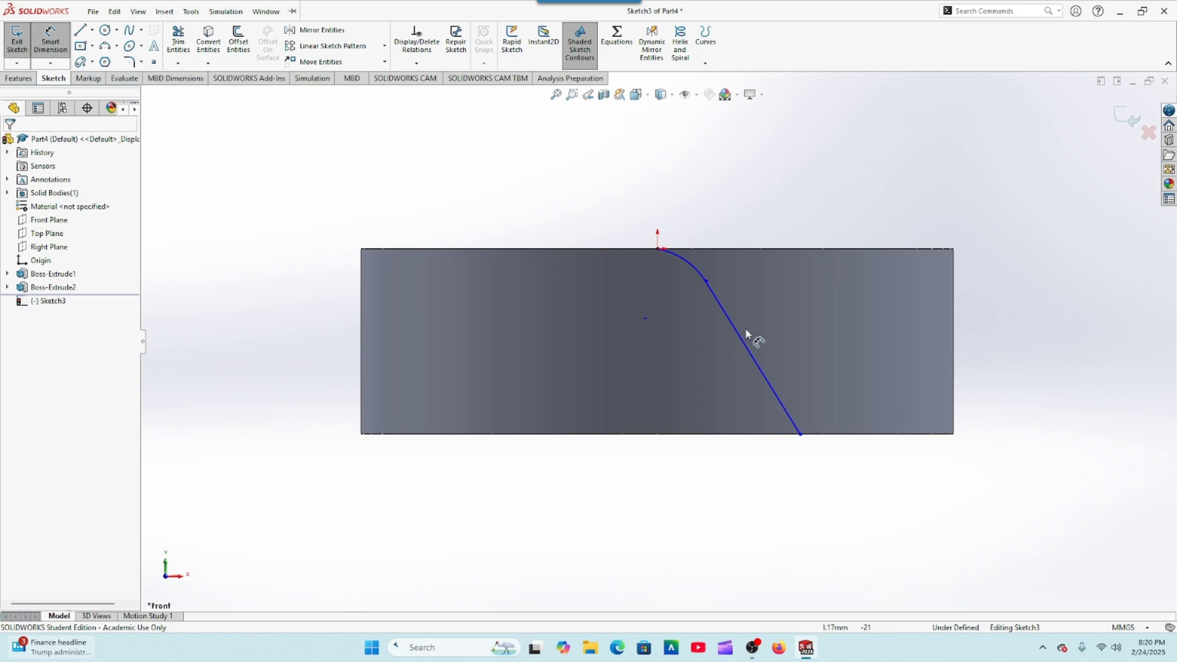
{"action": "scroll", "coordinate": [748, 337], "scroll_direction": "down", "scroll_amount": 2}
{"action": "left_click", "coordinate": [737, 359]}
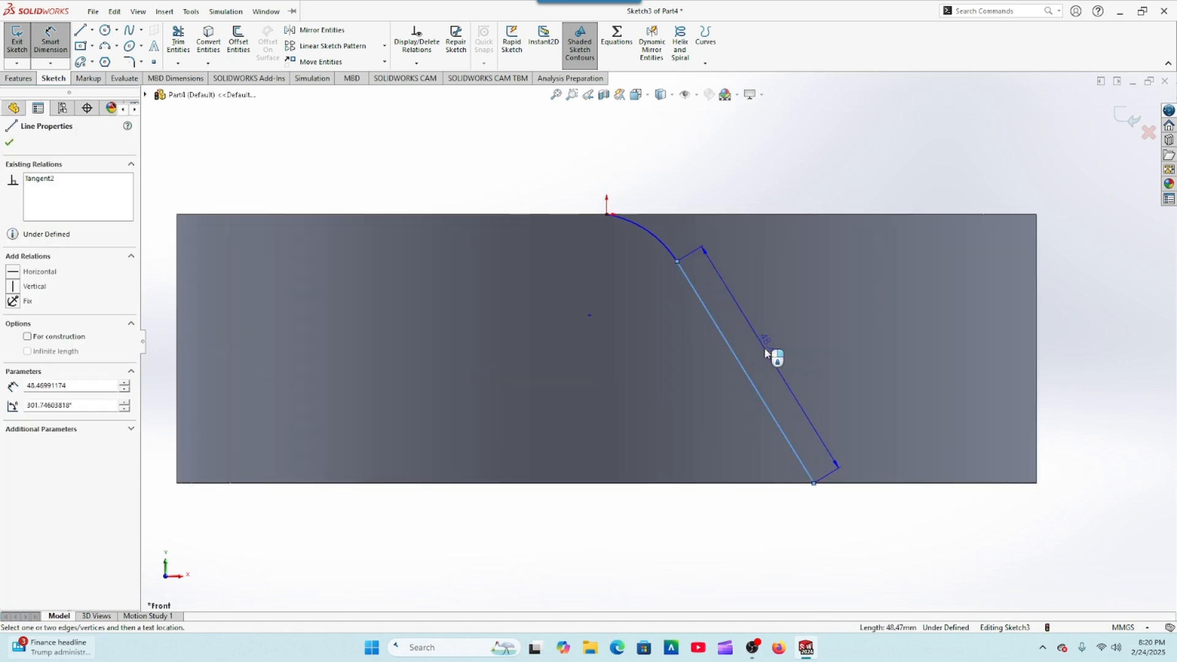
{"action": "left_click", "coordinate": [766, 353]}
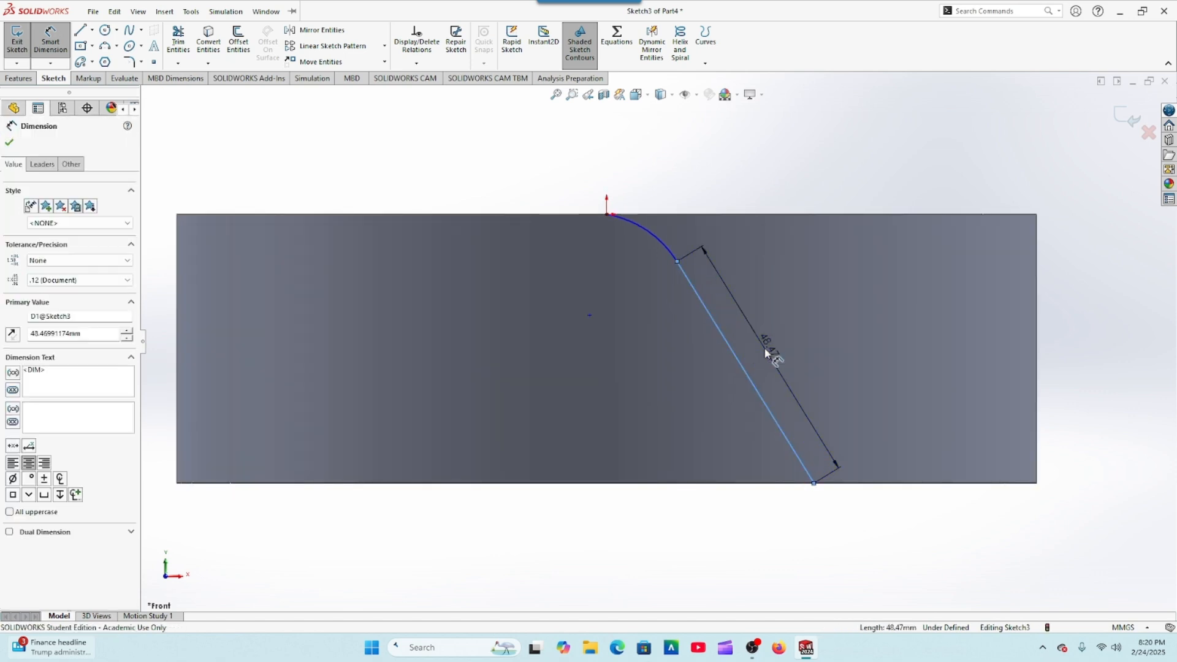
{"action": "type", "text": "45"}
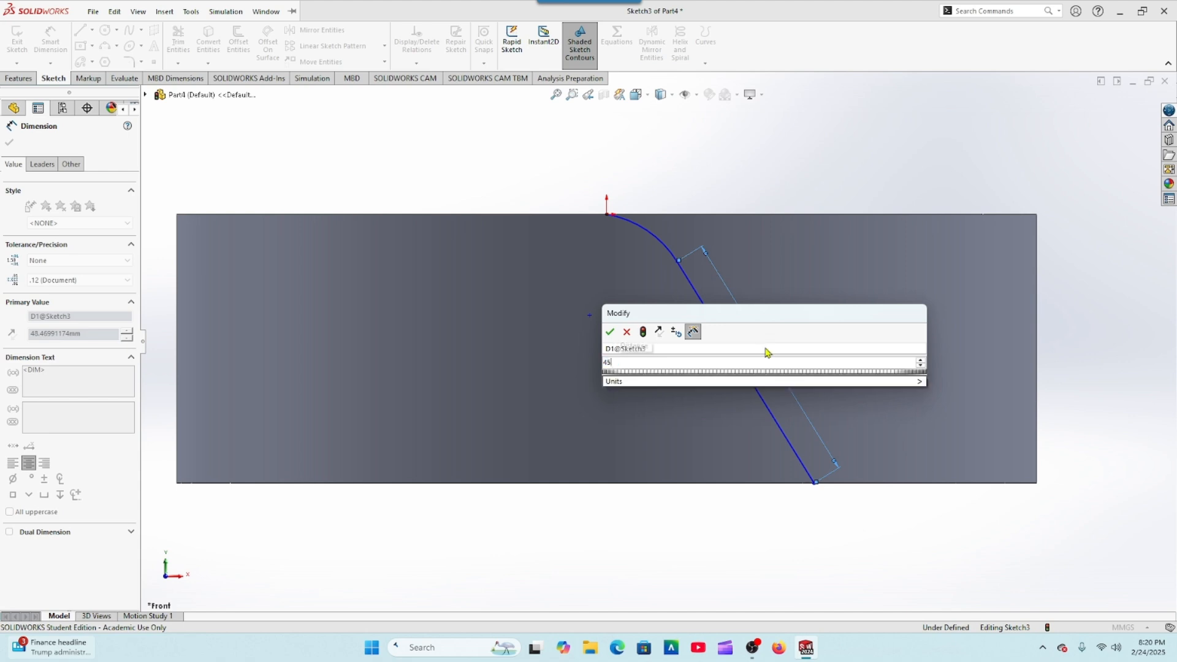
{"action": "key", "text": "Return"}
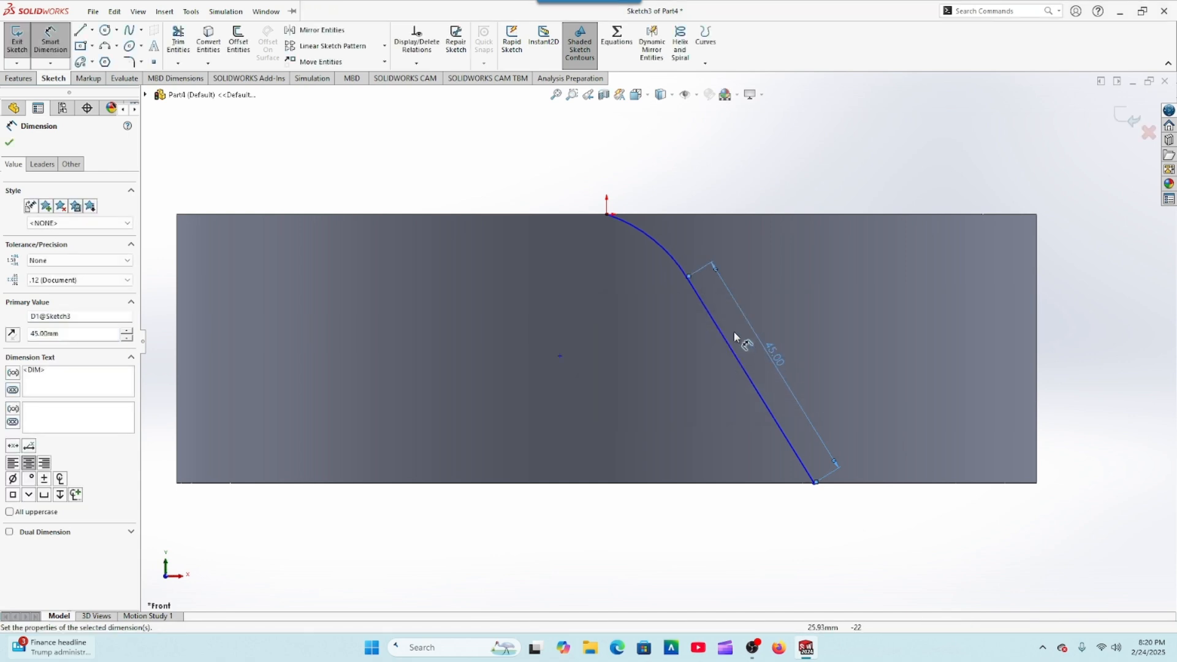
Step: Dimension the arc's radius as 25 mm
{"action": "left_click", "coordinate": [669, 261]}
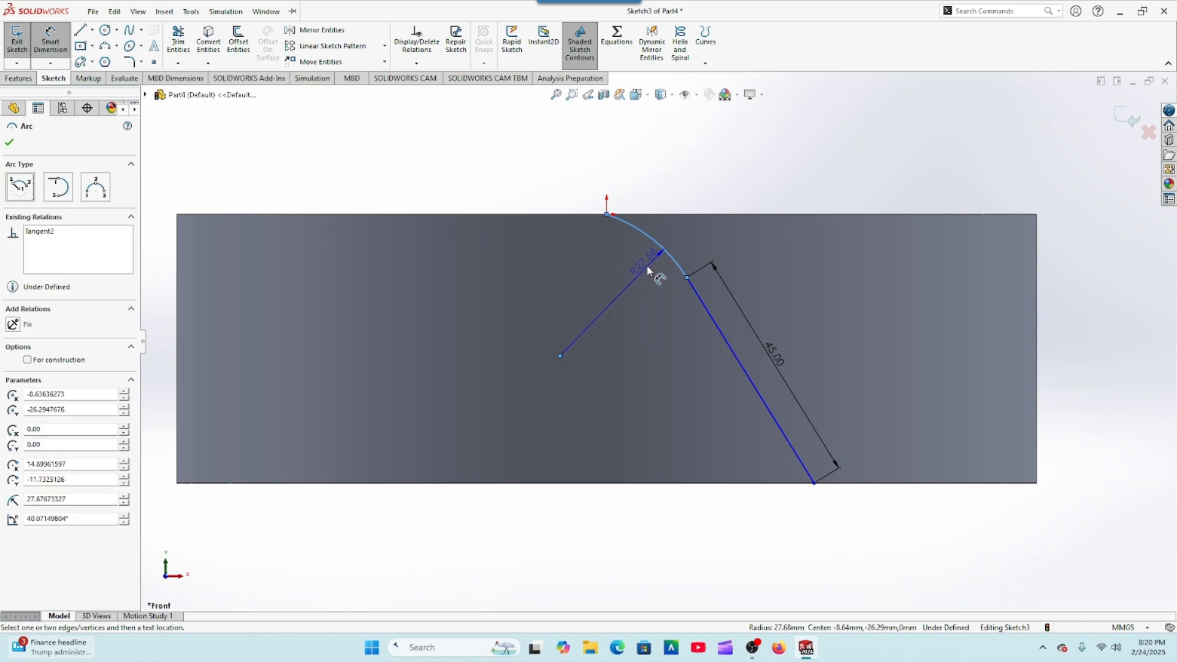
{"action": "left_click", "coordinate": [645, 268]}
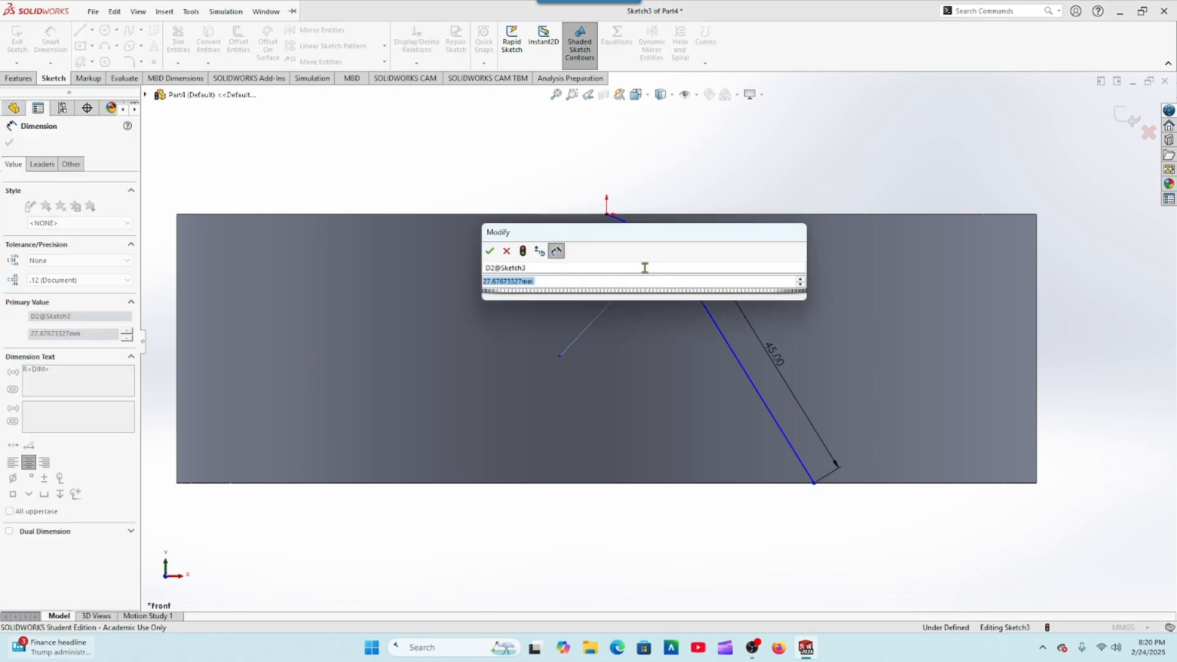
{"action": "type", "text": "25"}
{"action": "key", "text": "Return"}
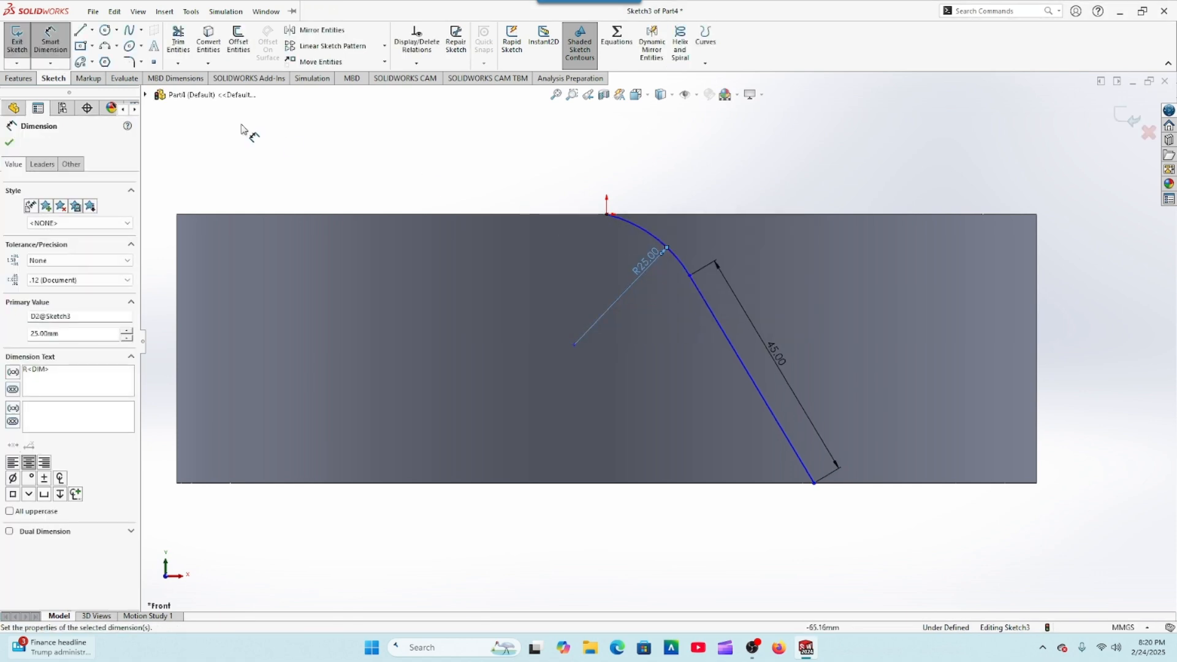
{"action": "left_click", "coordinate": [9, 145]}
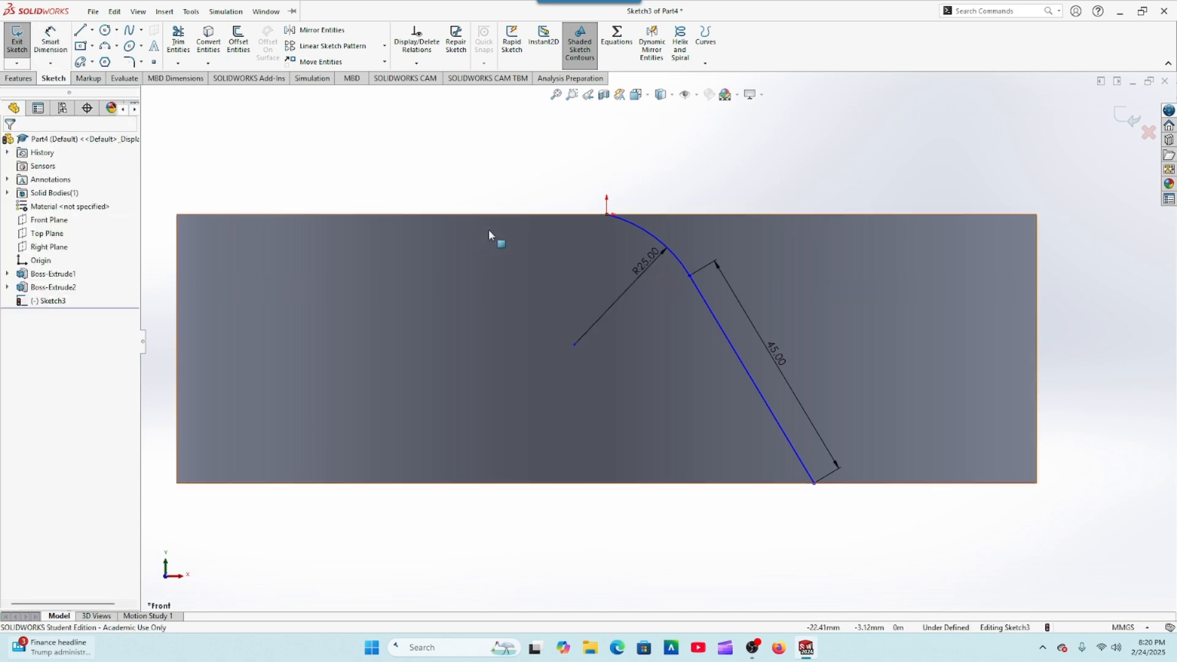
{"action": "scroll", "coordinate": [594, 233], "scroll_direction": "down", "scroll_amount": 1}
{"action": "scroll", "coordinate": [593, 233], "scroll_direction": "down", "scroll_amount": 2}
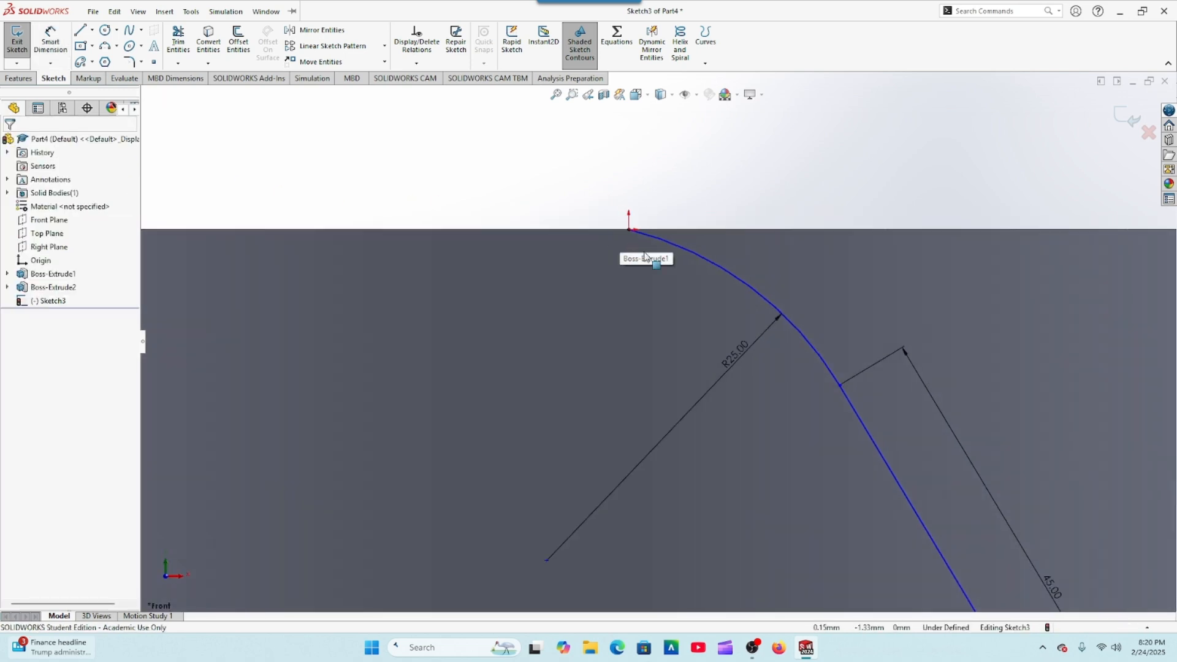
{"action": "left_click", "coordinate": [691, 261]}
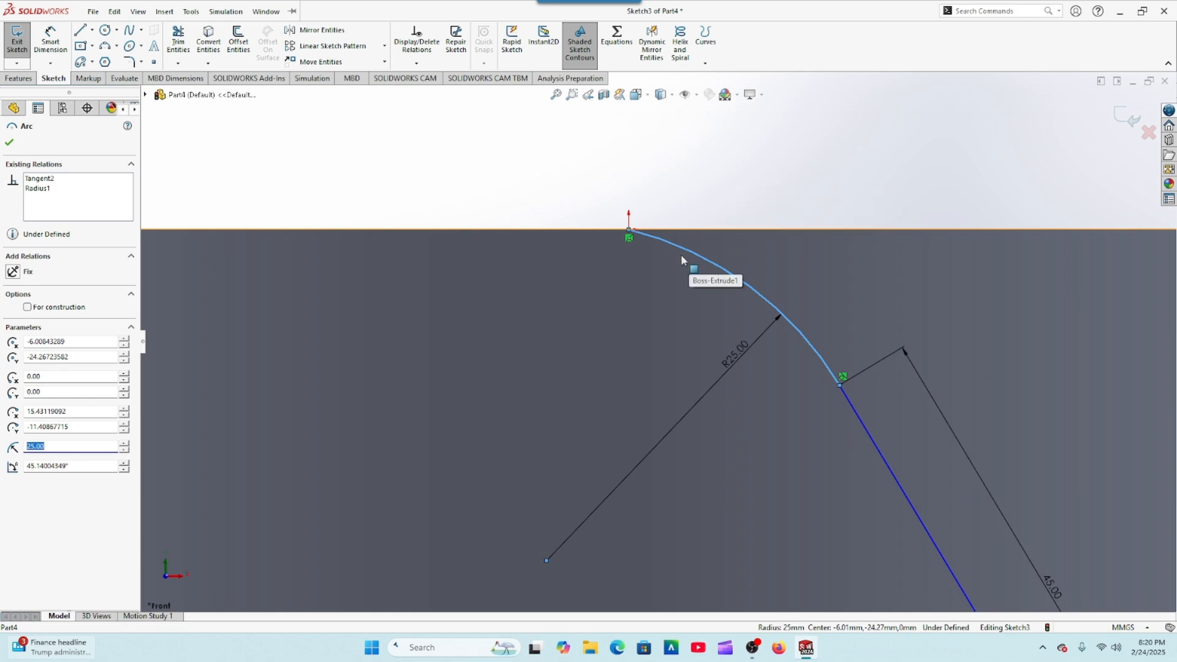
{"action": "left_click", "coordinate": [629, 231], "text": "ctrl"}
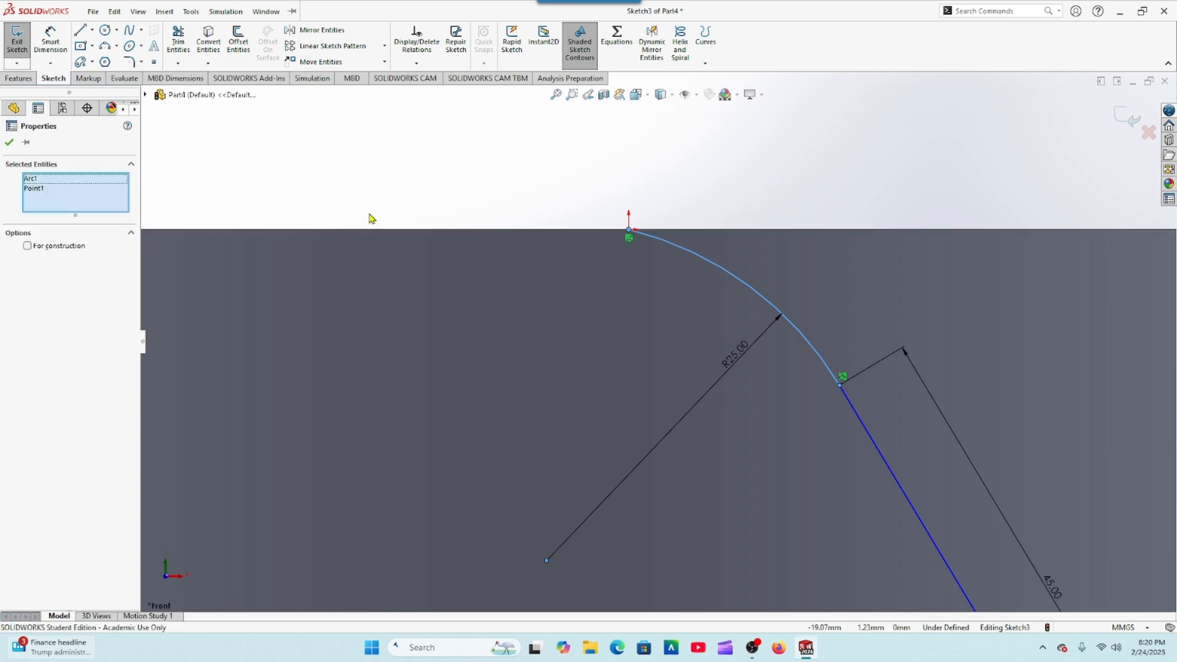
{"action": "left_click", "coordinate": [11, 146]}
Step: Add a tangent relation between the arc and the ring's top edge
{"action": "left_click", "coordinate": [678, 249]}
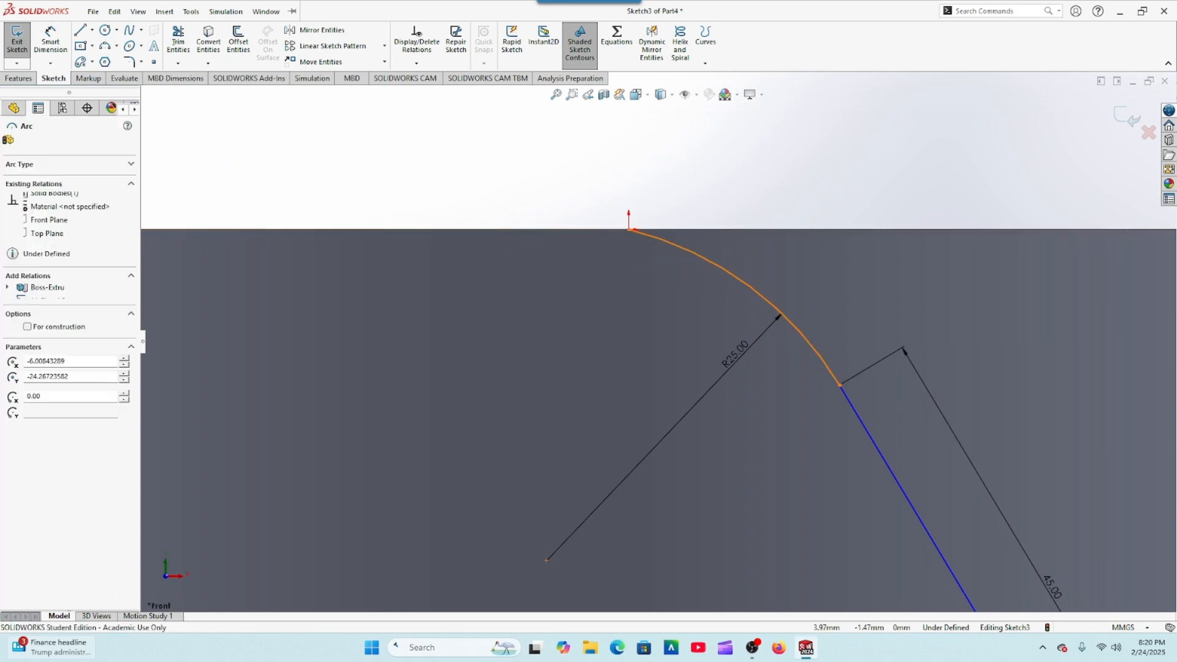
{"action": "left_click", "coordinate": [620, 232], "text": "ctrl"}
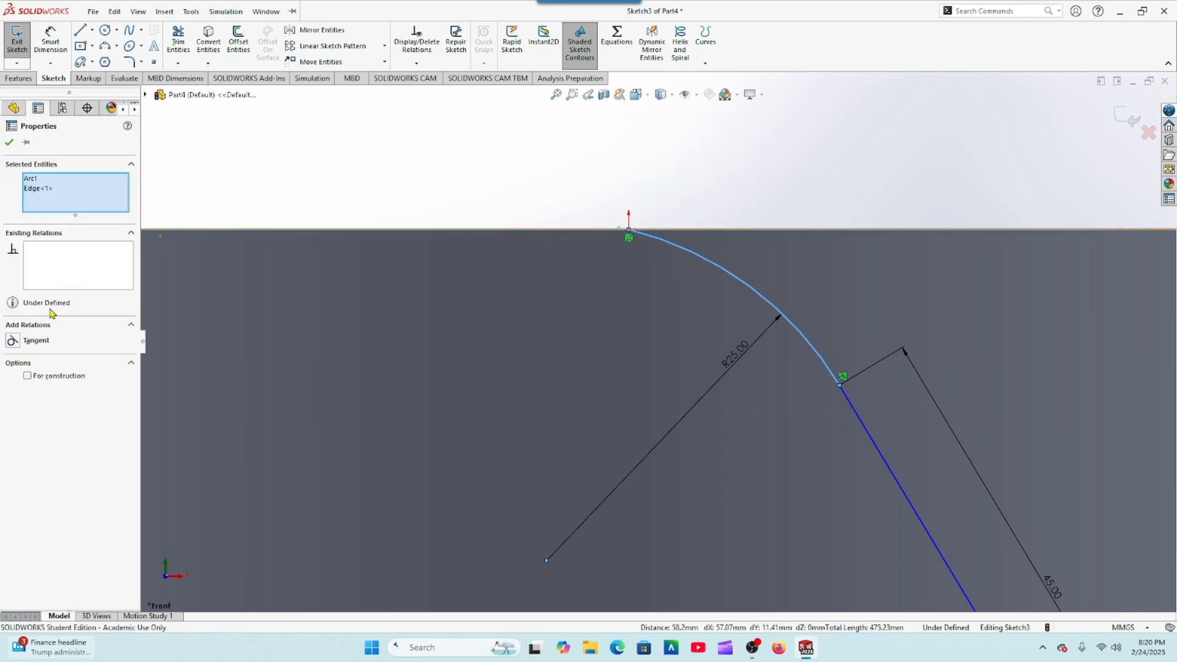
{"action": "left_click", "coordinate": [13, 341]}
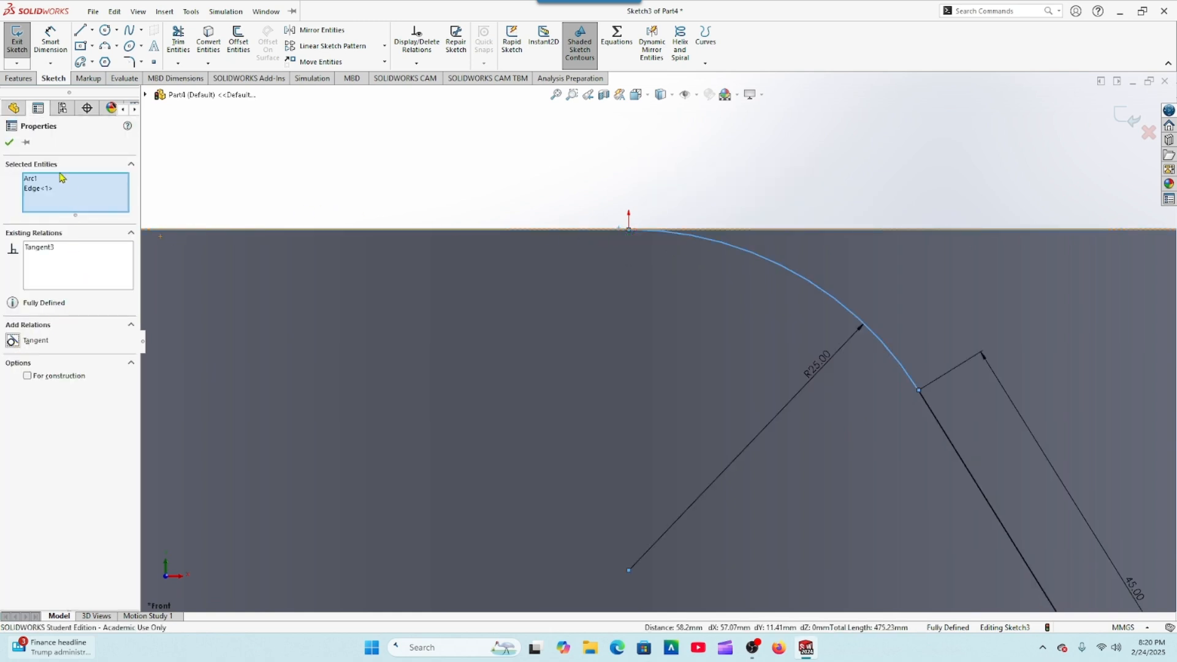
{"action": "left_click", "coordinate": [8, 141]}
Step: Offset the chain of arc and slanted line 2 mm toward the arc's centre, with the offset dimension added
{"action": "key", "text": "f"}
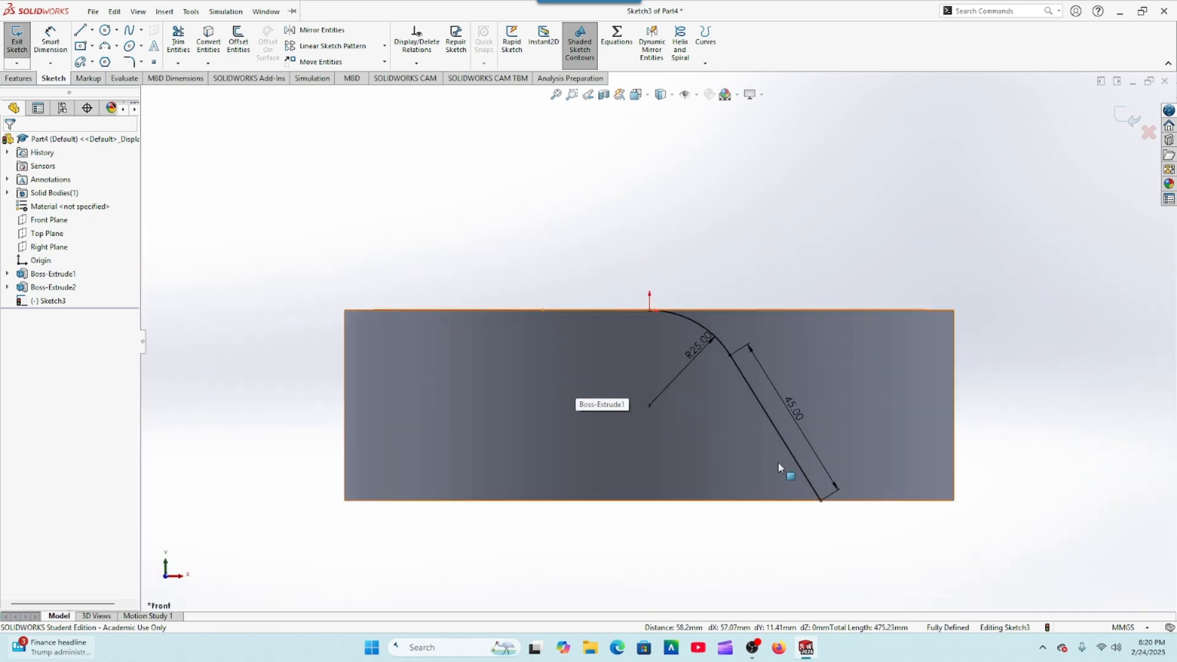
{"action": "scroll", "coordinate": [819, 477], "scroll_direction": "down", "scroll_amount": 4}
{"action": "scroll", "coordinate": [755, 432], "scroll_direction": "up", "scroll_amount": 2}
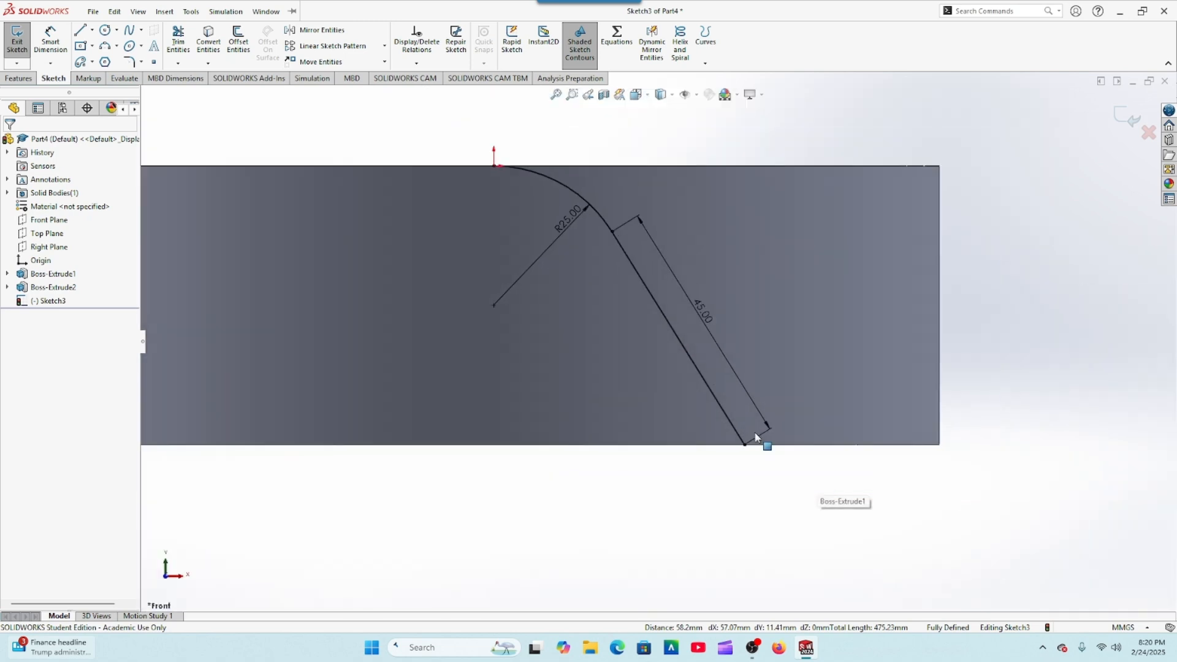
{"action": "left_click", "coordinate": [239, 42]}
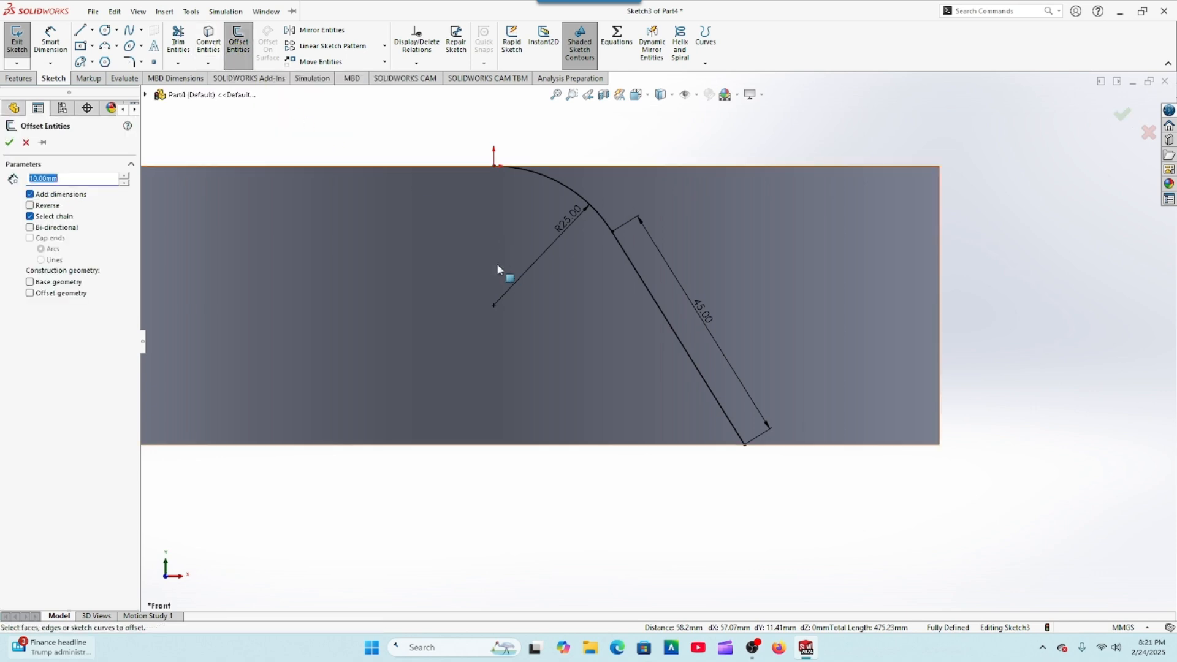
{"action": "left_click", "coordinate": [555, 184]}
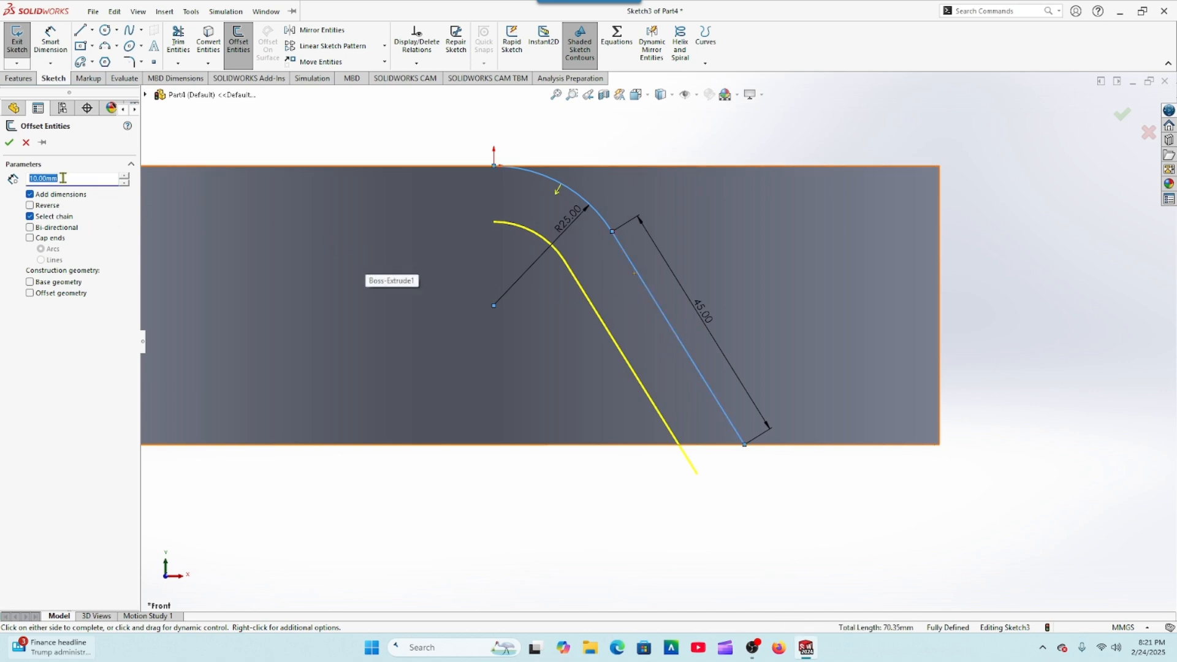
{"action": "type", "text": "2."}
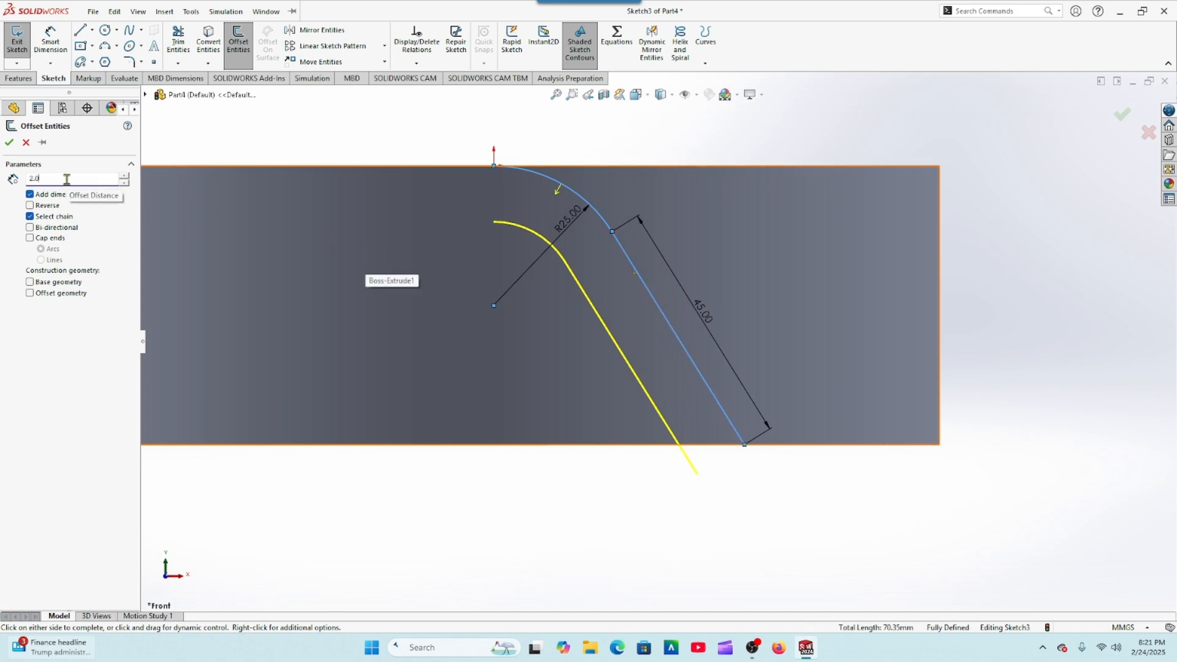
{"action": "type", "text": "0"}
{"action": "key", "text": "Return"}
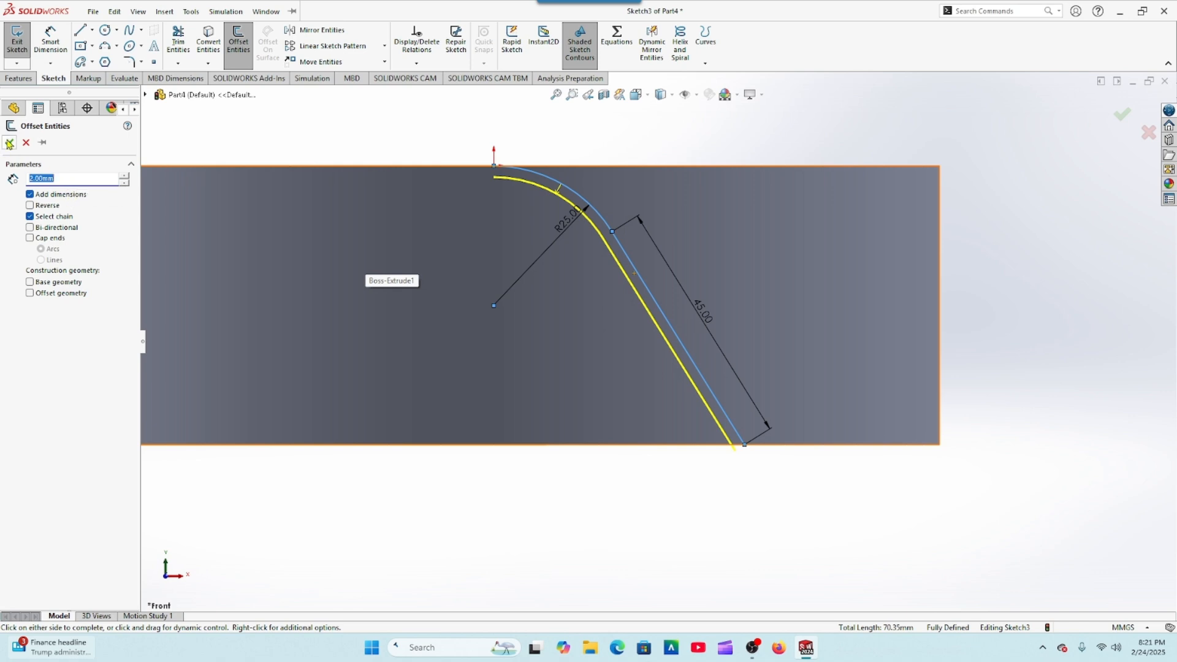
{"action": "left_click", "coordinate": [9, 144]}
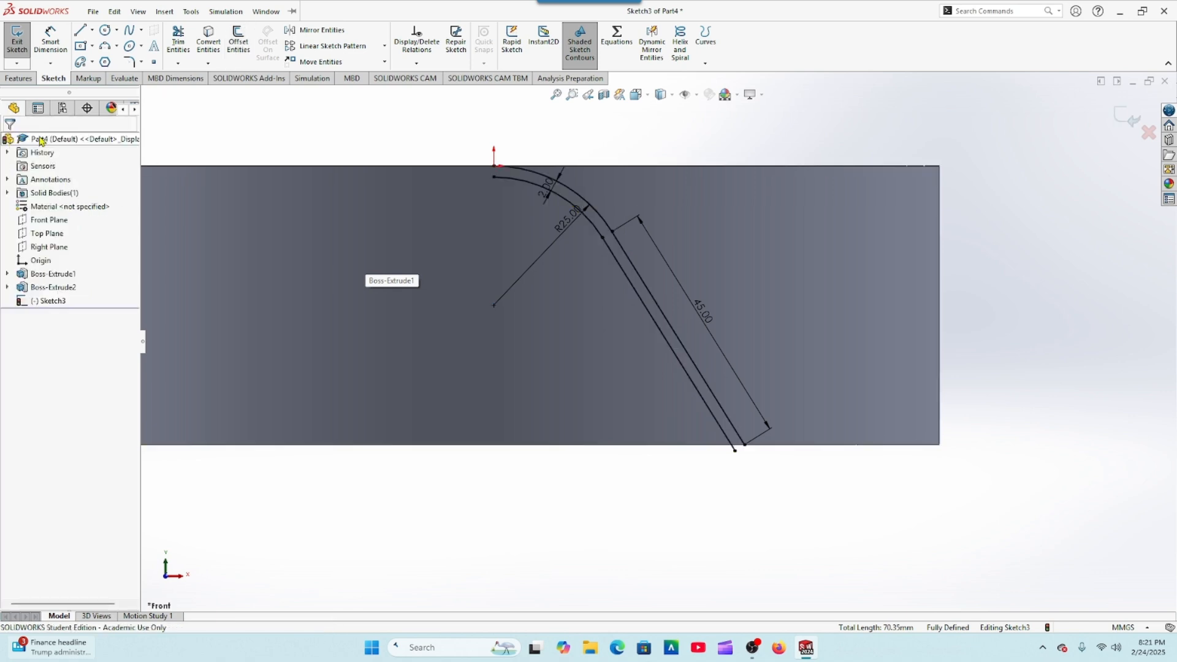
Step: Sketch a three-point arc of about 6.6 mm radius from the outer slanted line's lower end to the inner slanted line
{"action": "left_click", "coordinate": [105, 47]}
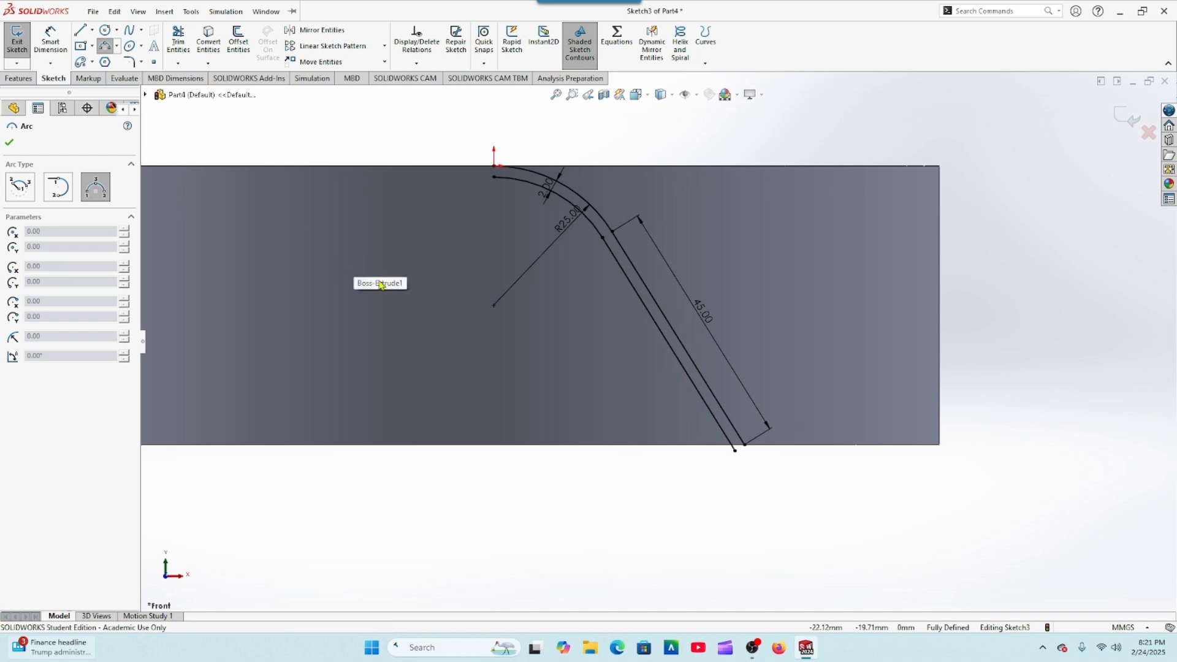
{"action": "scroll", "coordinate": [367, 283], "scroll_direction": "up", "scroll_amount": 2}
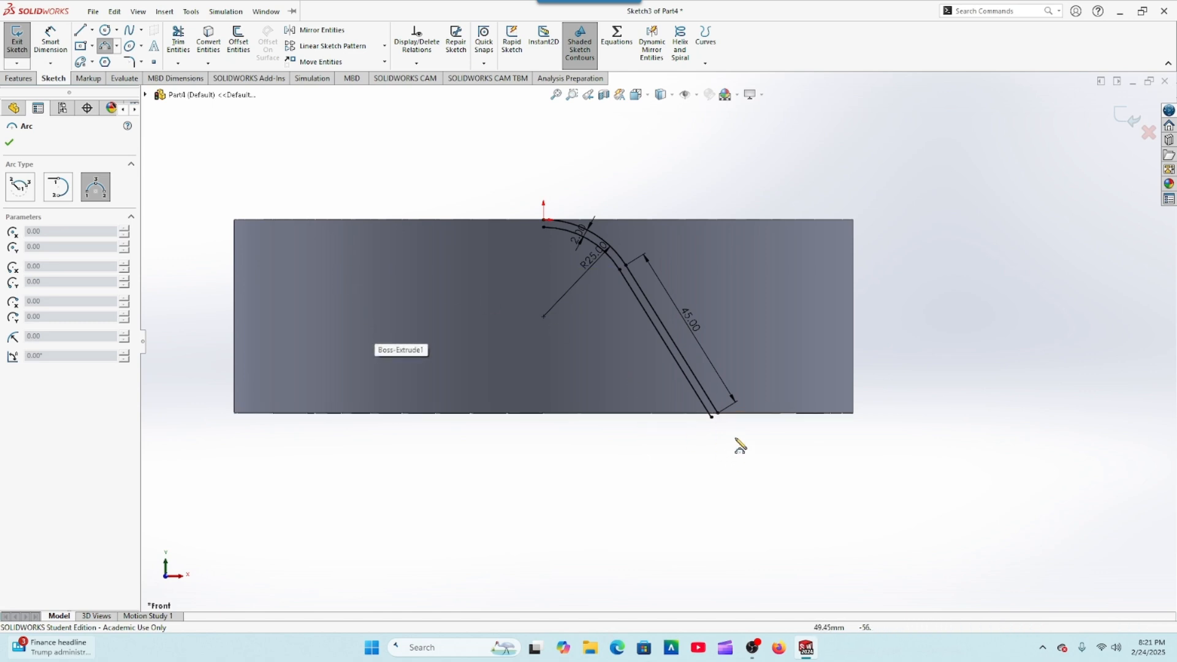
{"action": "scroll", "coordinate": [692, 392], "scroll_direction": "down", "scroll_amount": 5}
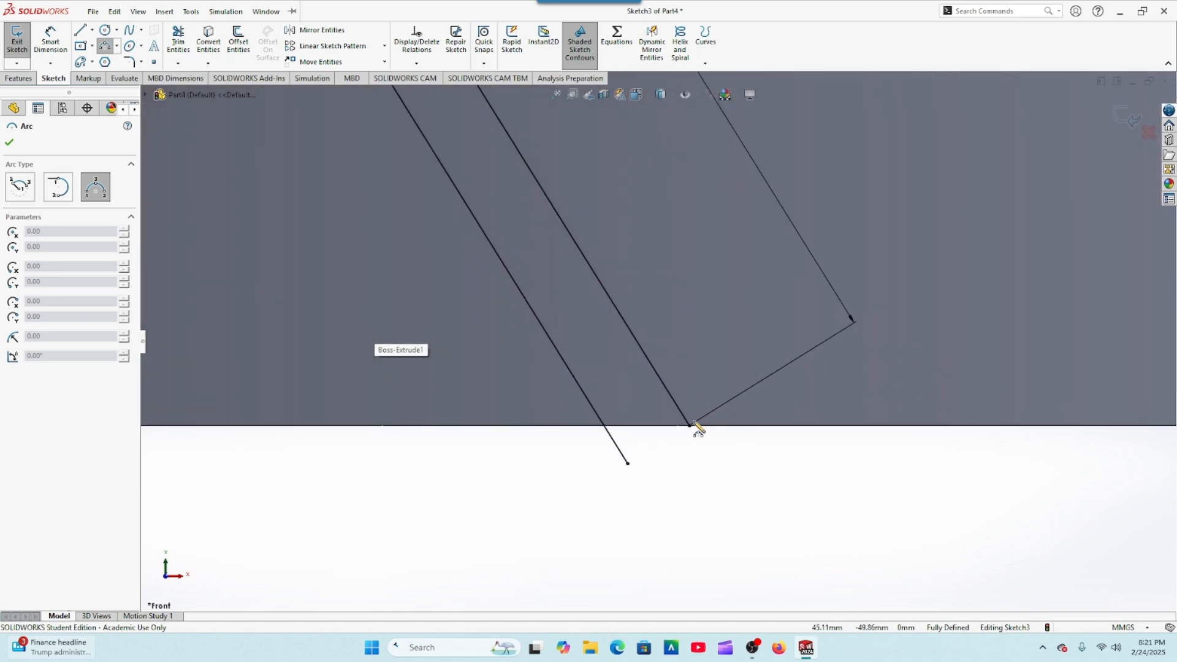
{"action": "left_click", "coordinate": [689, 425]}
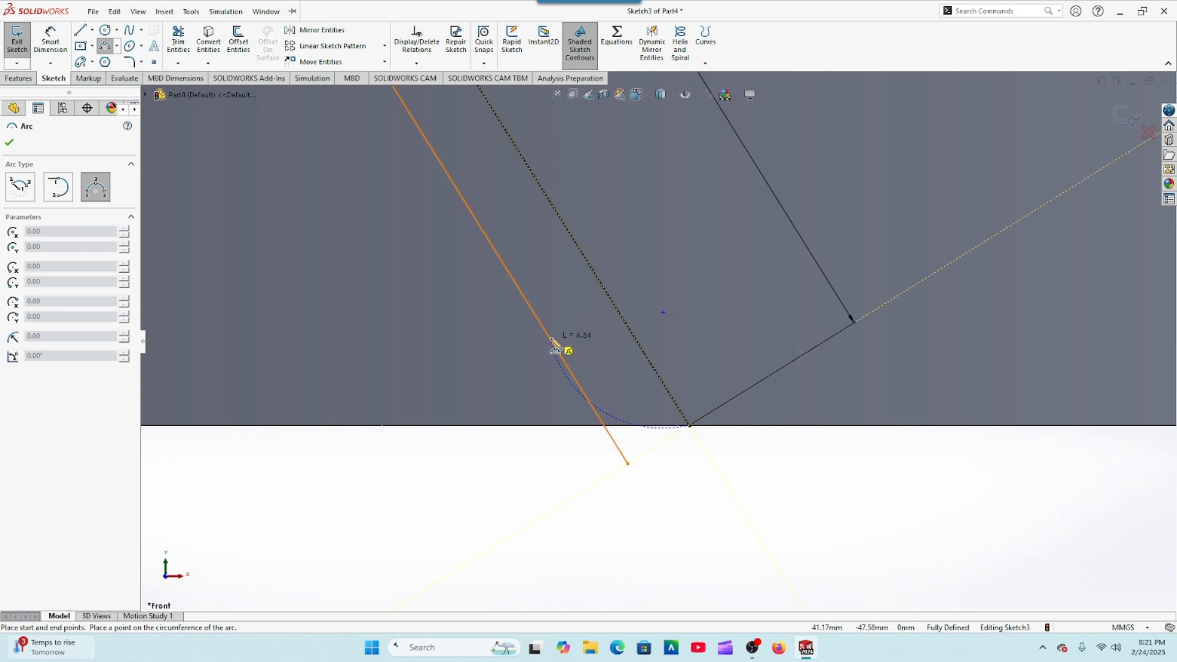
{"action": "left_click", "coordinate": [553, 342]}
{"action": "left_click", "coordinate": [607, 395]}
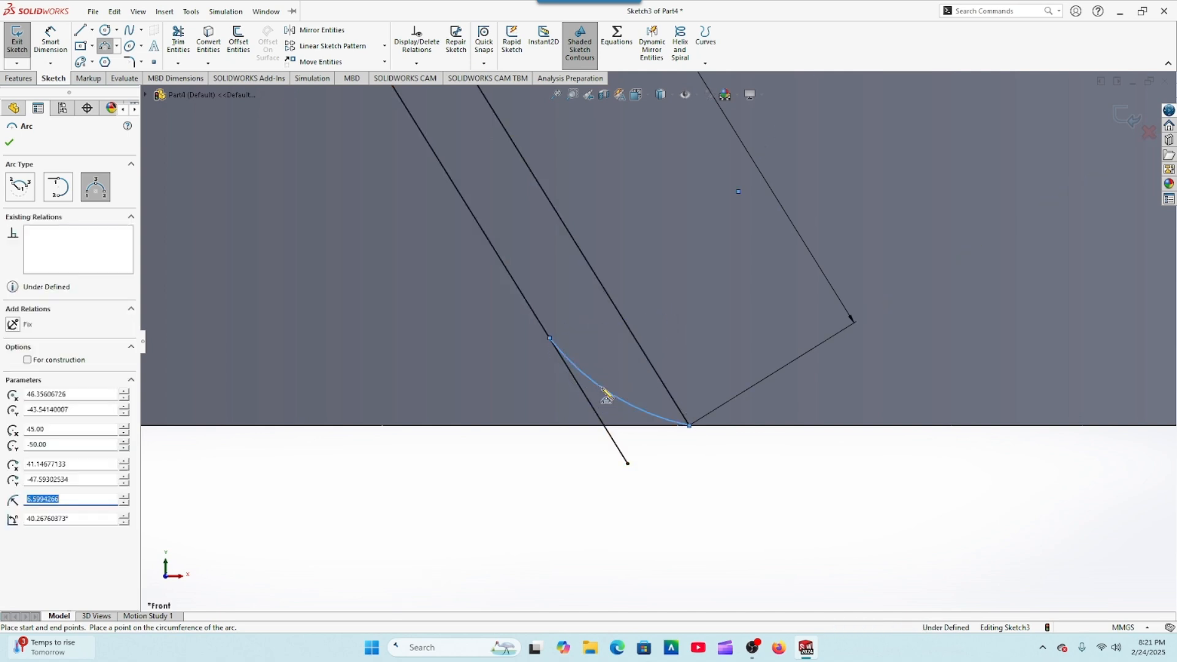
{"action": "right_click", "coordinate": [607, 396]}
{"action": "left_click", "coordinate": [632, 396]}
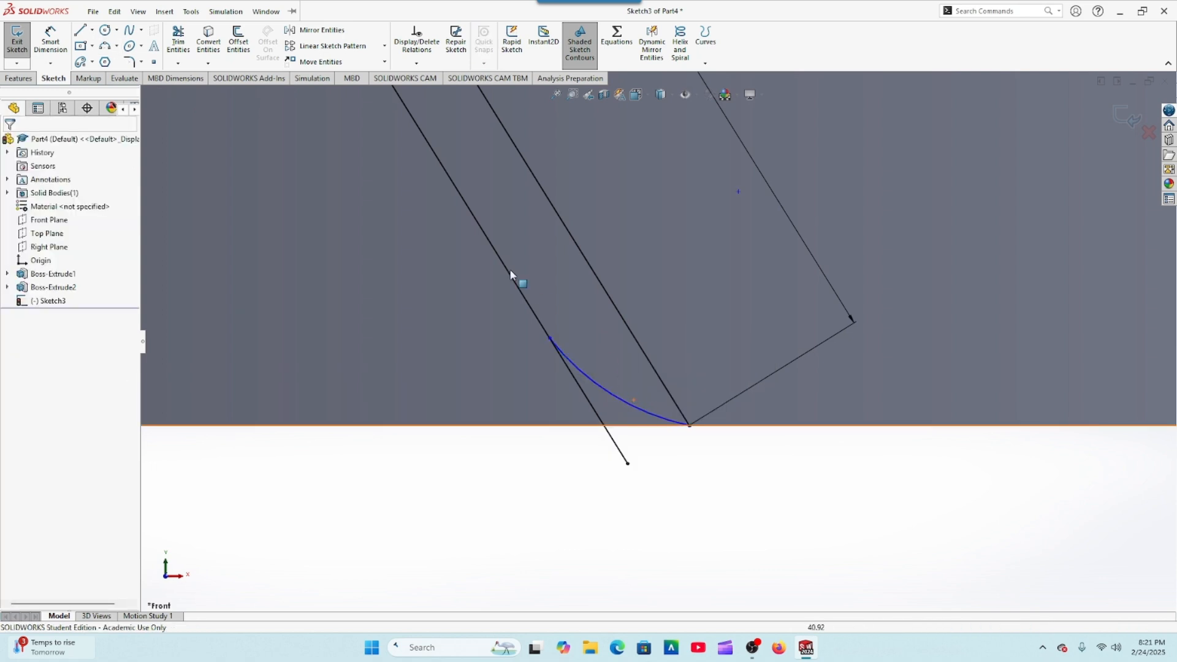
Step: Dimension the radius of the small arc at the profile's lower end as 5 mm
{"action": "left_click", "coordinate": [62, 52]}
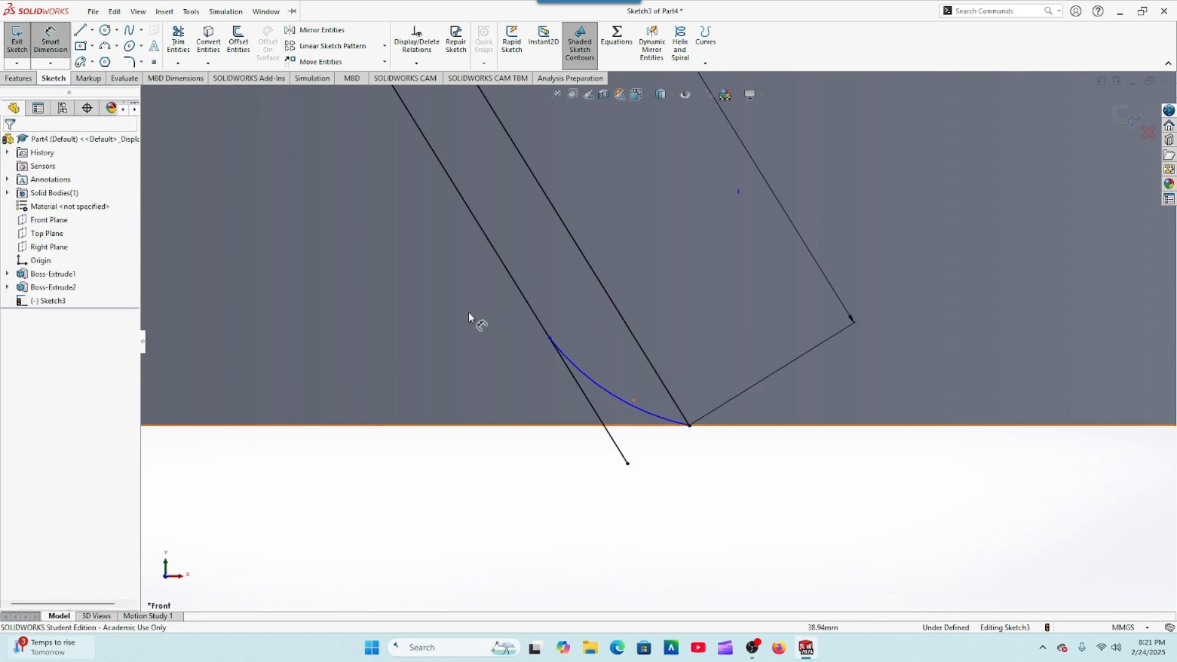
{"action": "left_click", "coordinate": [617, 394]}
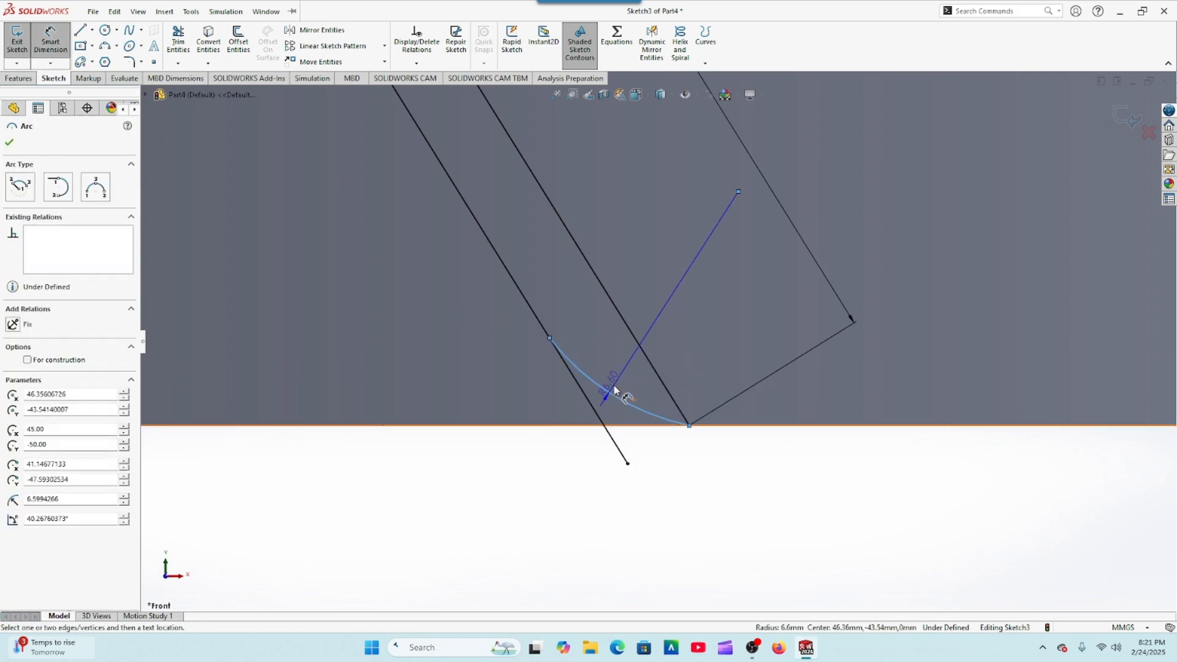
{"action": "left_click", "coordinate": [629, 355]}
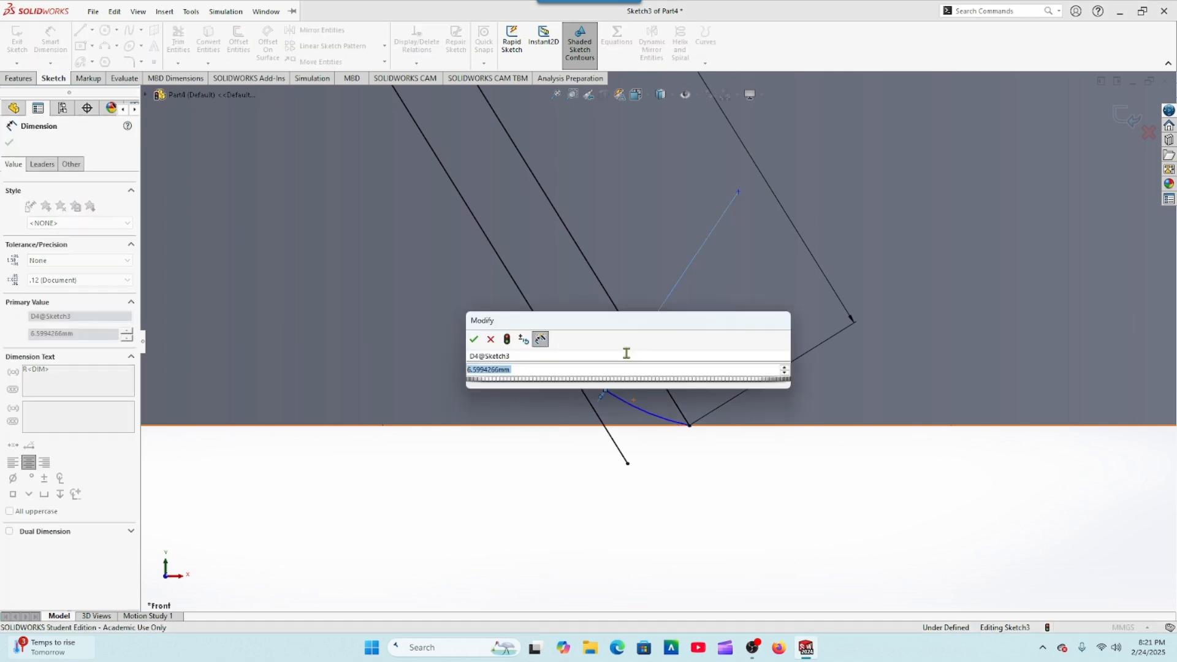
{"action": "type", "text": "5"}
{"action": "key", "text": "Return"}
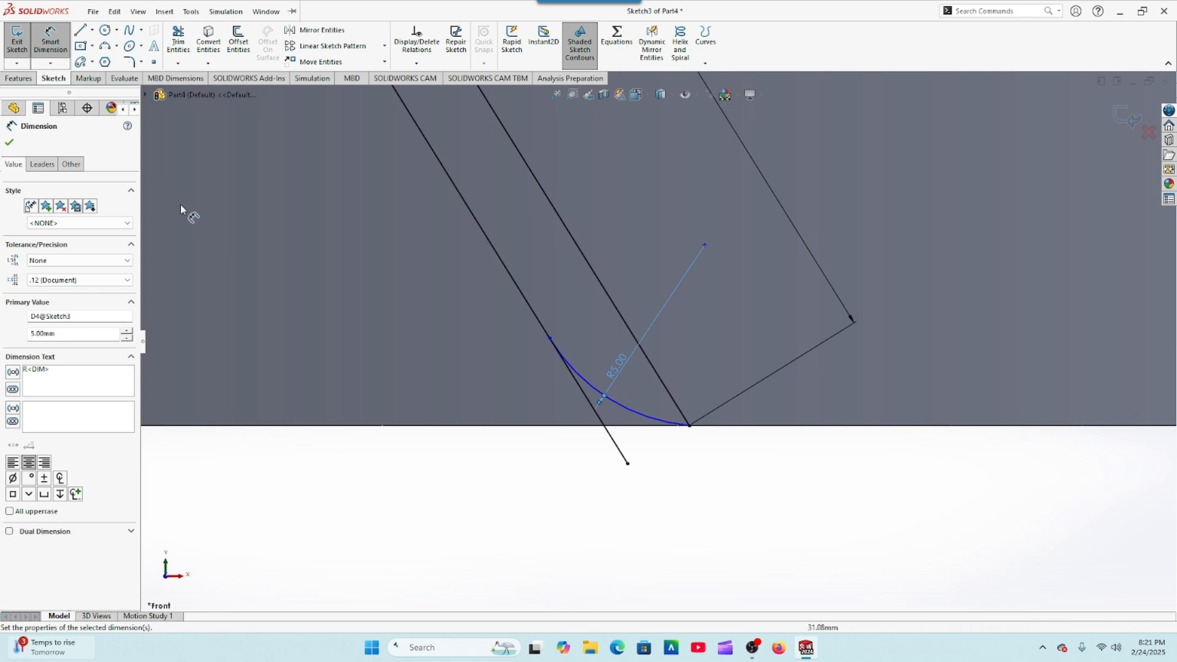
{"action": "left_click", "coordinate": [10, 145]}
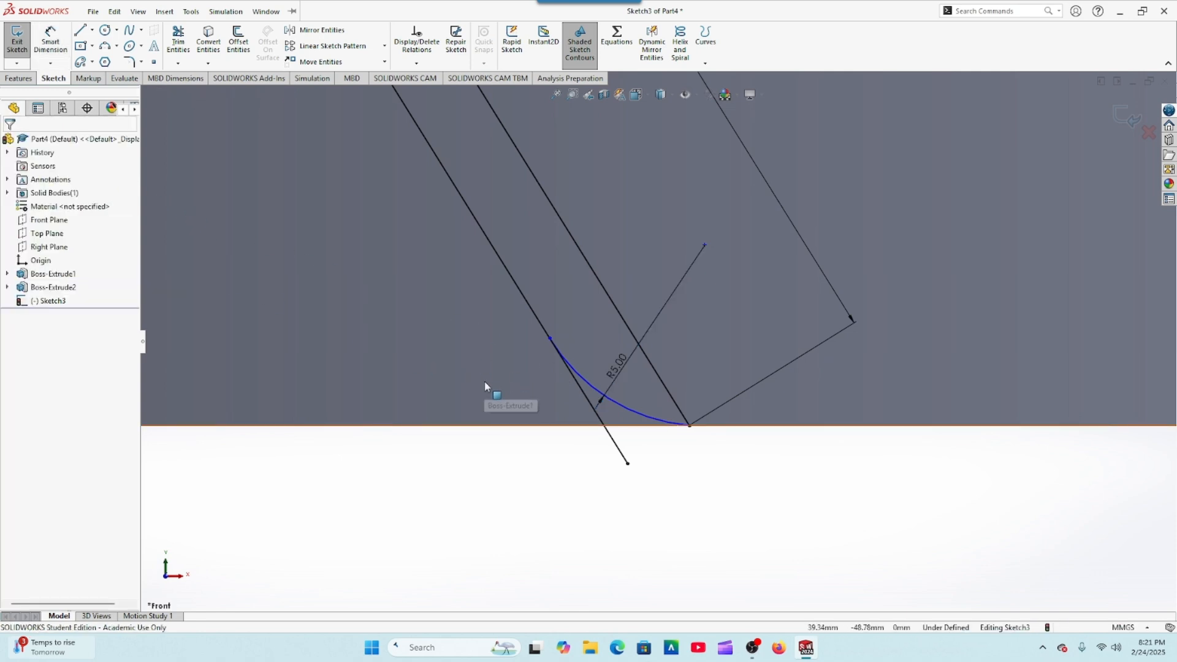
Step: Add a tangent relation between the 5 mm arc and the inner slanted line
{"action": "left_click", "coordinate": [578, 378]}
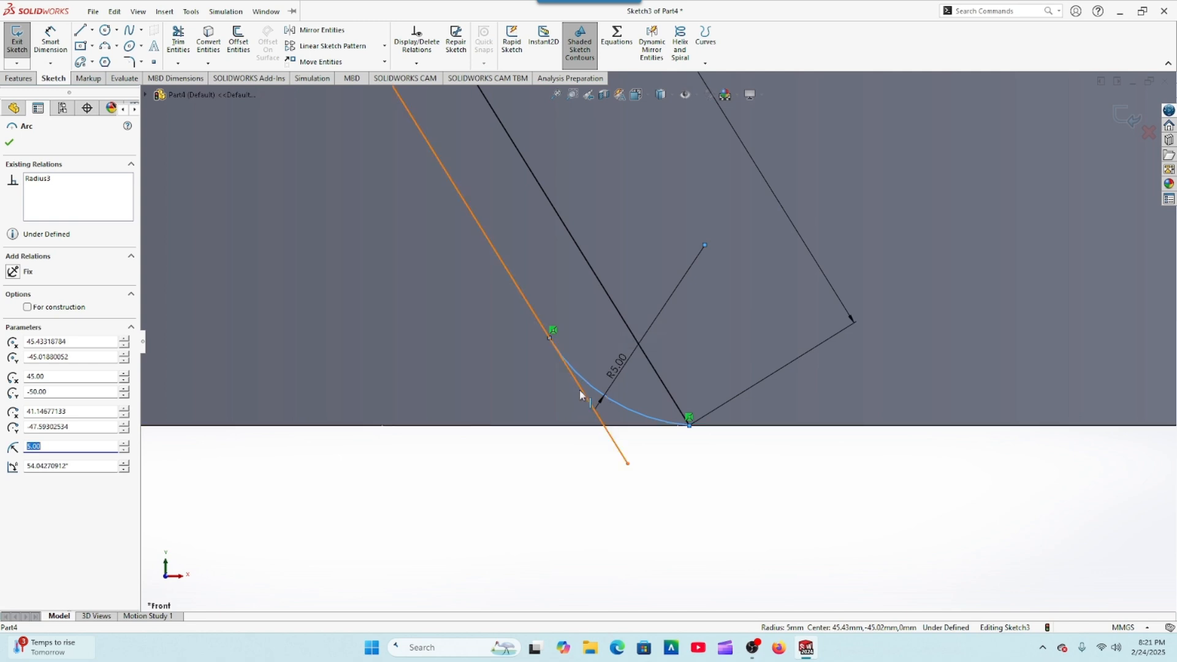
{"action": "left_click", "coordinate": [581, 391], "text": "ctrl"}
{"action": "left_click", "coordinate": [14, 342]}
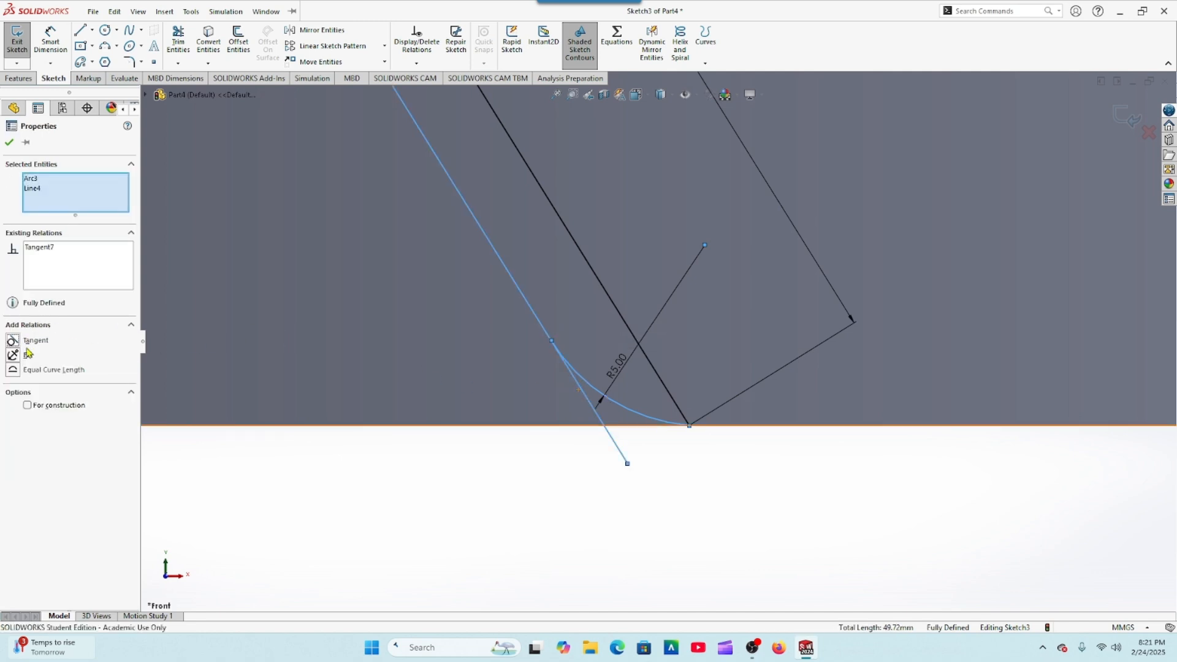
{"action": "left_click", "coordinate": [11, 143]}
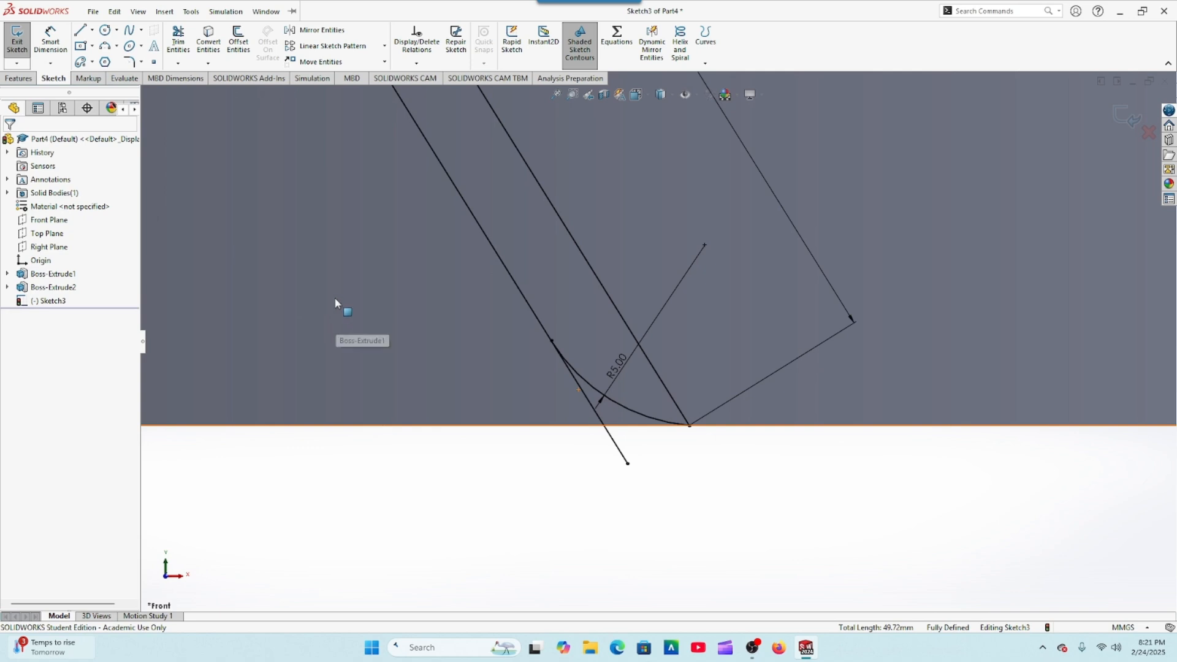
Step: Trim away the piece of the inner slanted line that extends beyond the 5 mm arc
{"action": "left_click", "coordinate": [178, 43]}
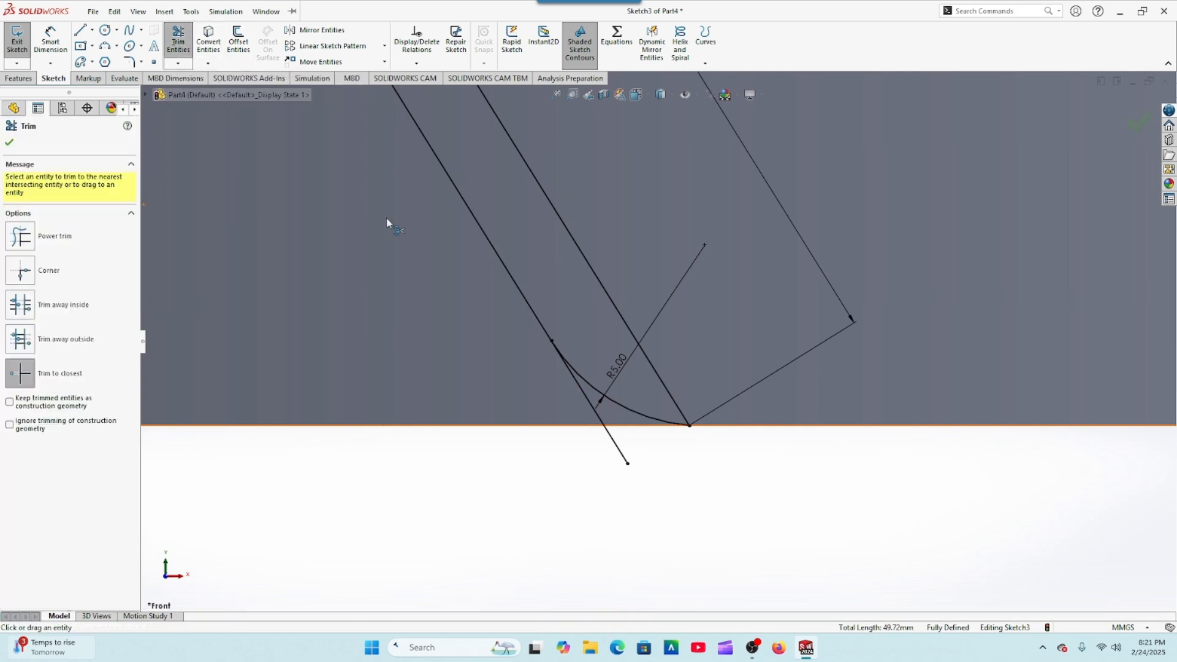
{"action": "left_click", "coordinate": [577, 388]}
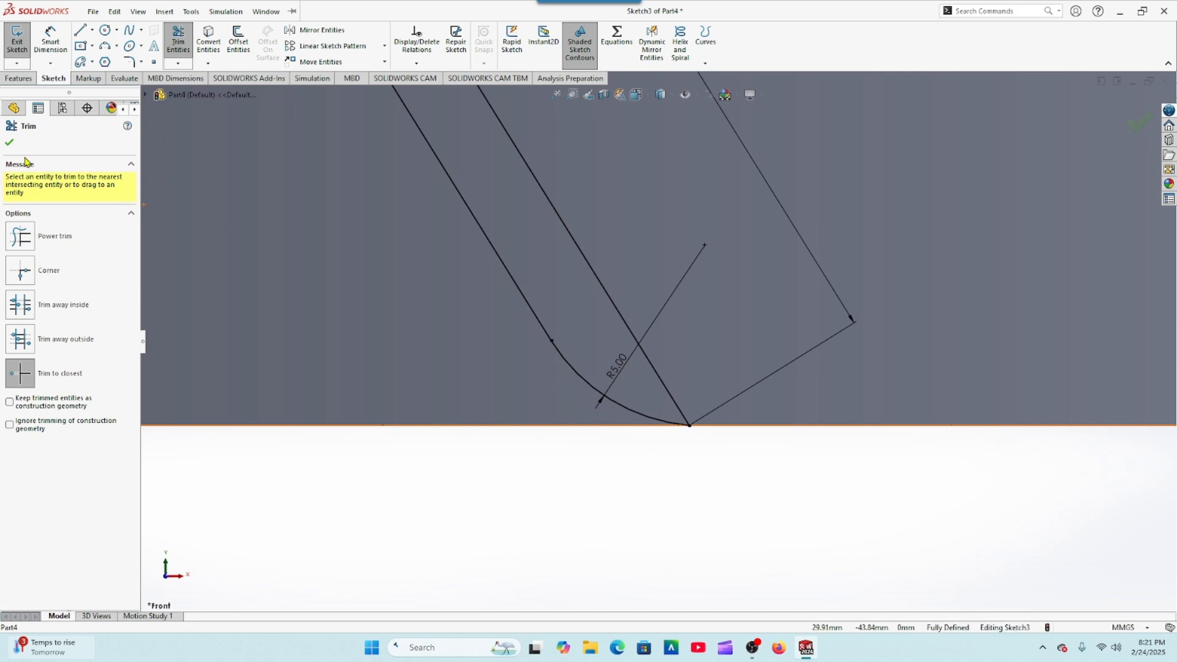
{"action": "left_click", "coordinate": [9, 145]}
Step: Close the profile's upper end with a vertical line from the origin to the inner arc's endpoint
{"action": "scroll", "coordinate": [221, 260], "scroll_direction": "up", "scroll_amount": 5}
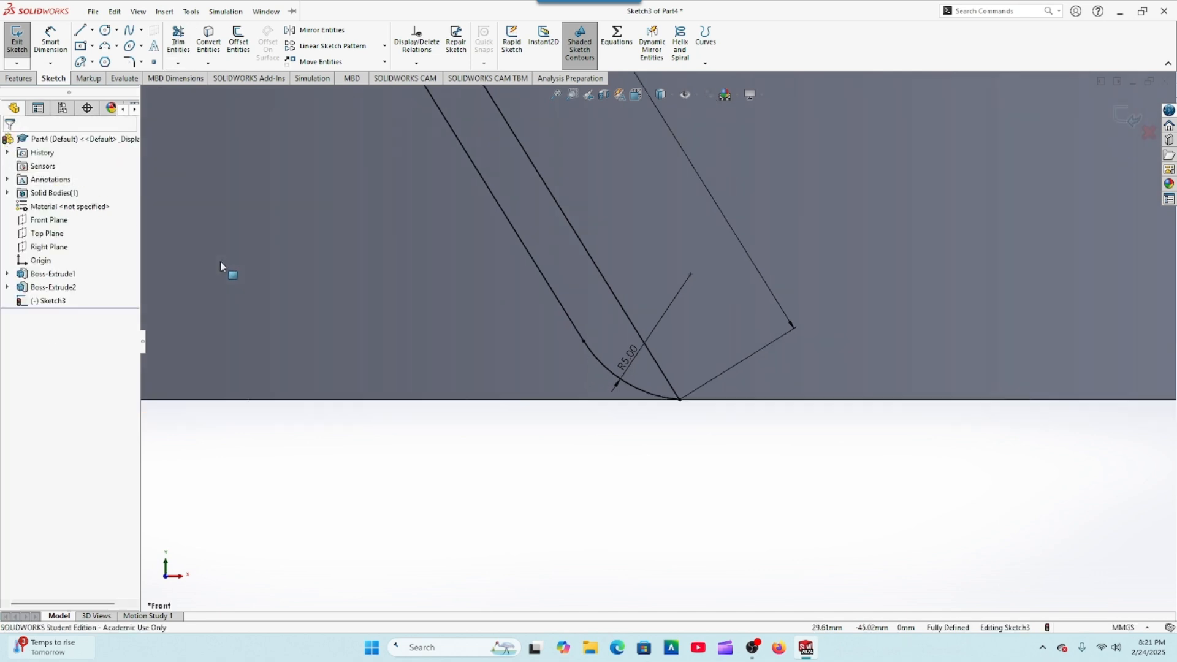
{"action": "scroll", "coordinate": [228, 267], "scroll_direction": "up", "scroll_amount": 3}
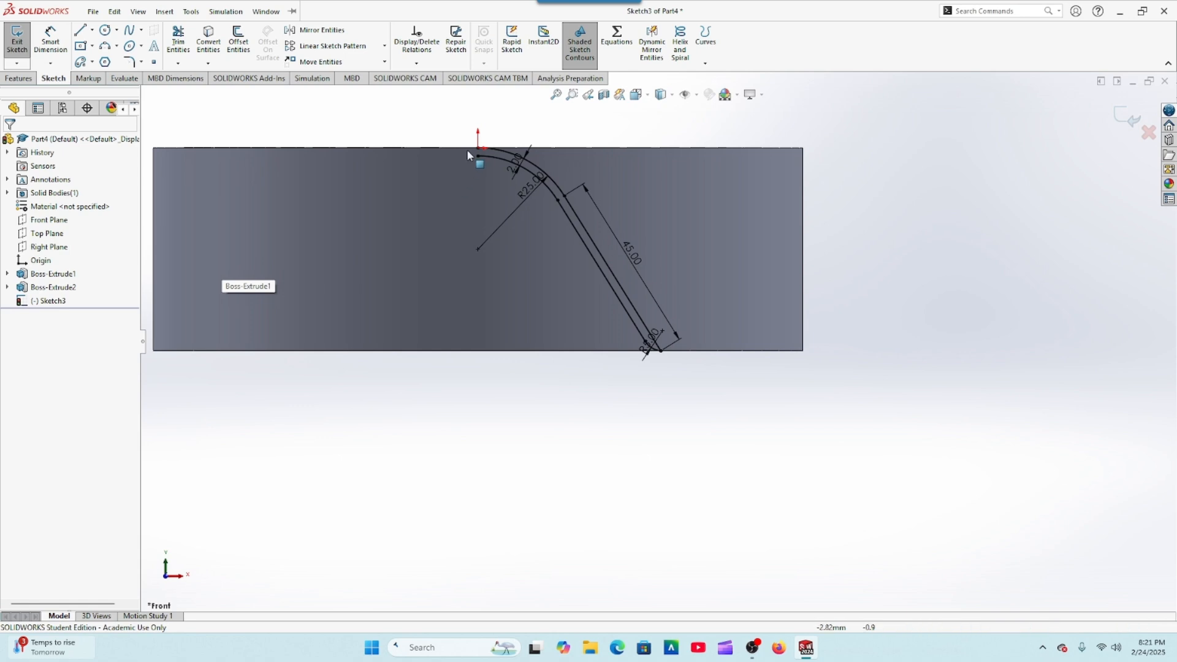
{"action": "scroll", "coordinate": [496, 171], "scroll_direction": "down", "scroll_amount": 6}
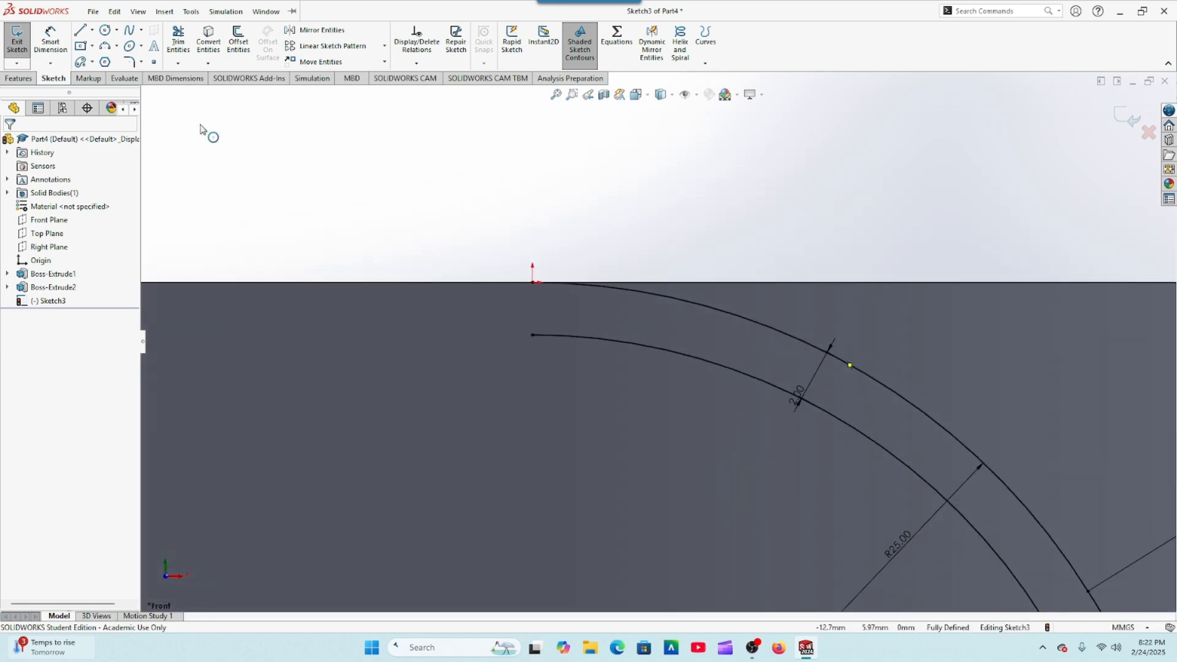
{"action": "left_click", "coordinate": [80, 30]}
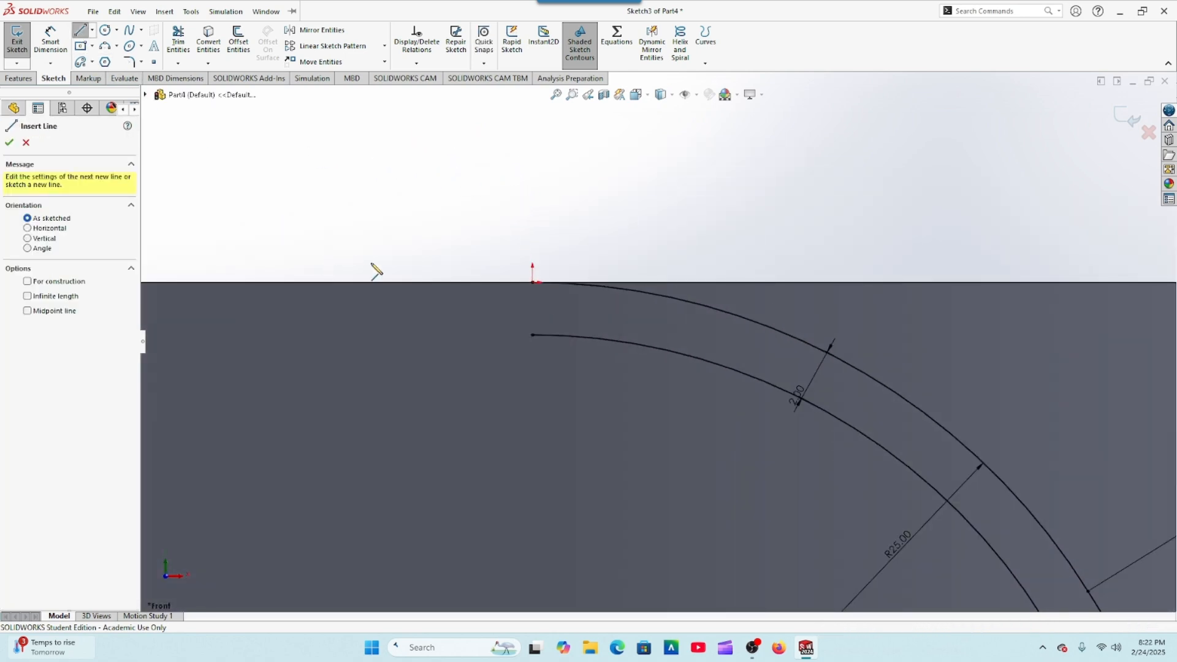
{"action": "left_click", "coordinate": [532, 282]}
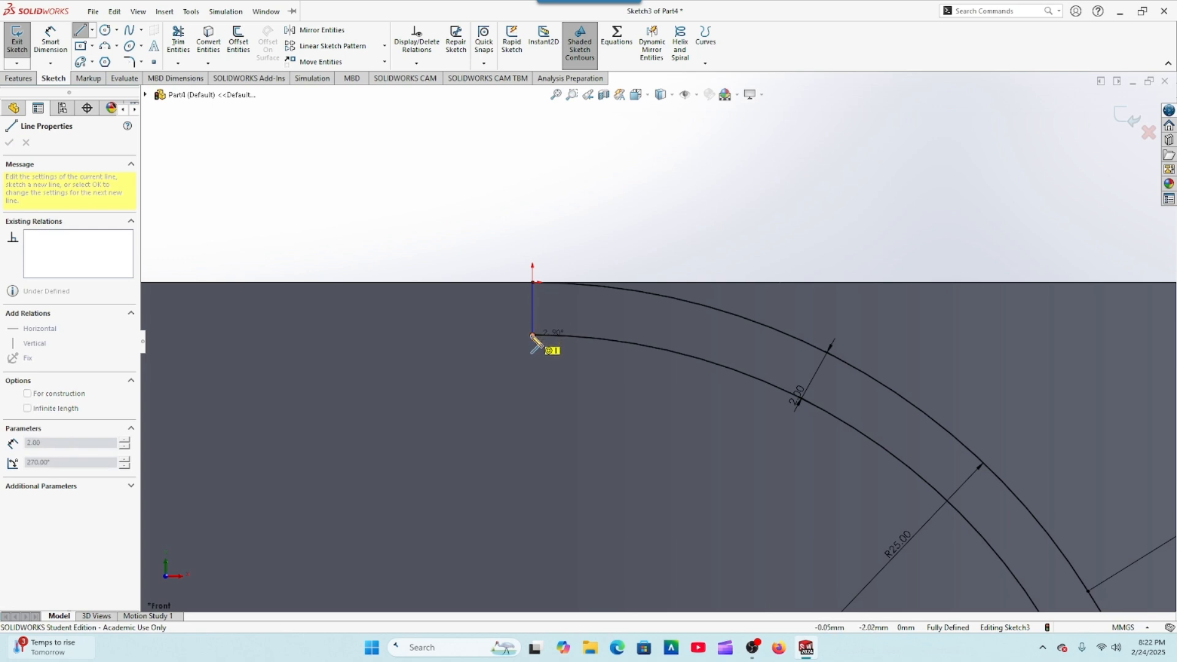
{"action": "left_click", "coordinate": [532, 335]}
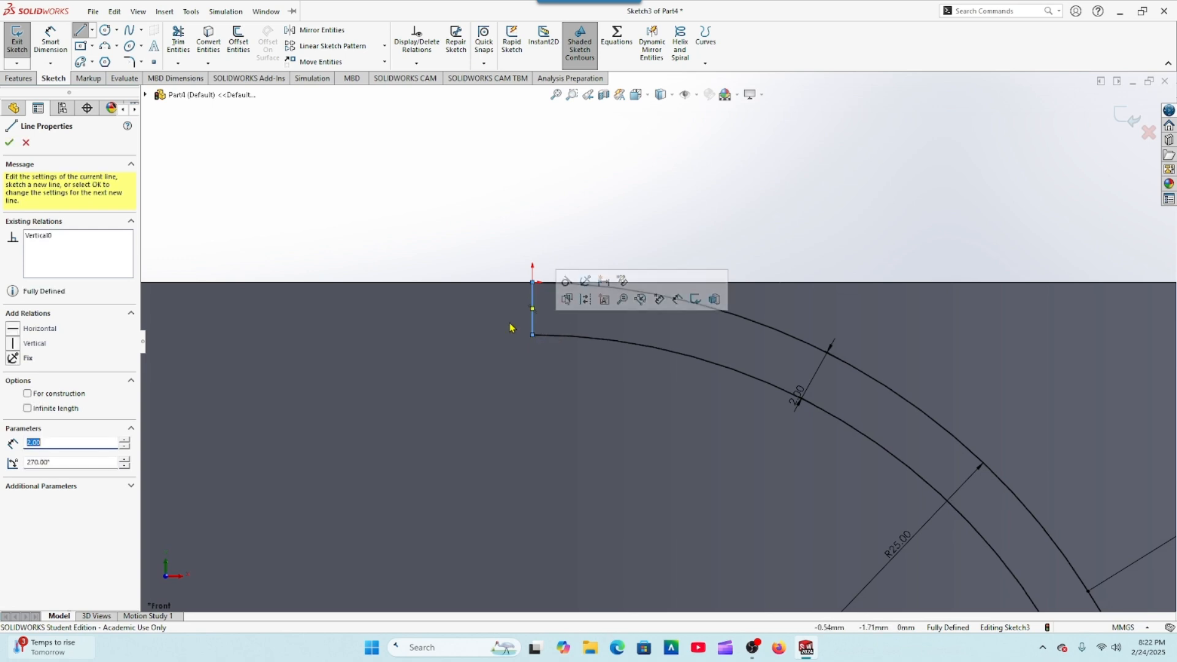
{"action": "left_click", "coordinate": [10, 145]}
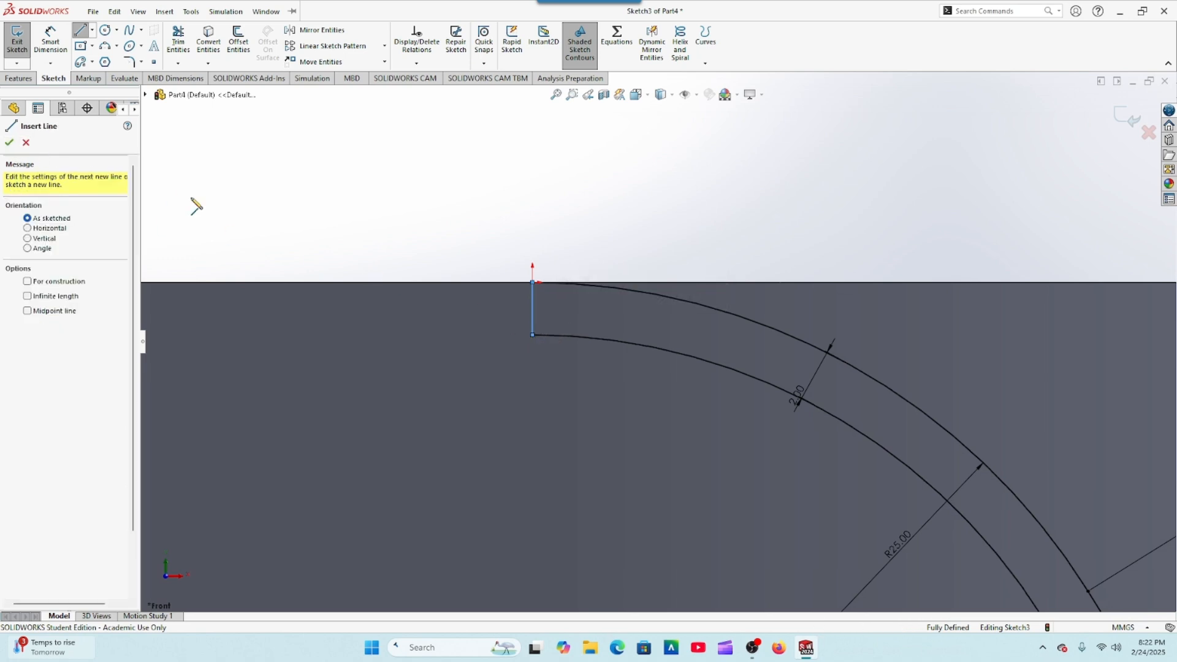
{"action": "left_click", "coordinate": [10, 144]}
Step: Exit the curved profile sketch and delete it from the part
{"action": "key", "text": "f"}
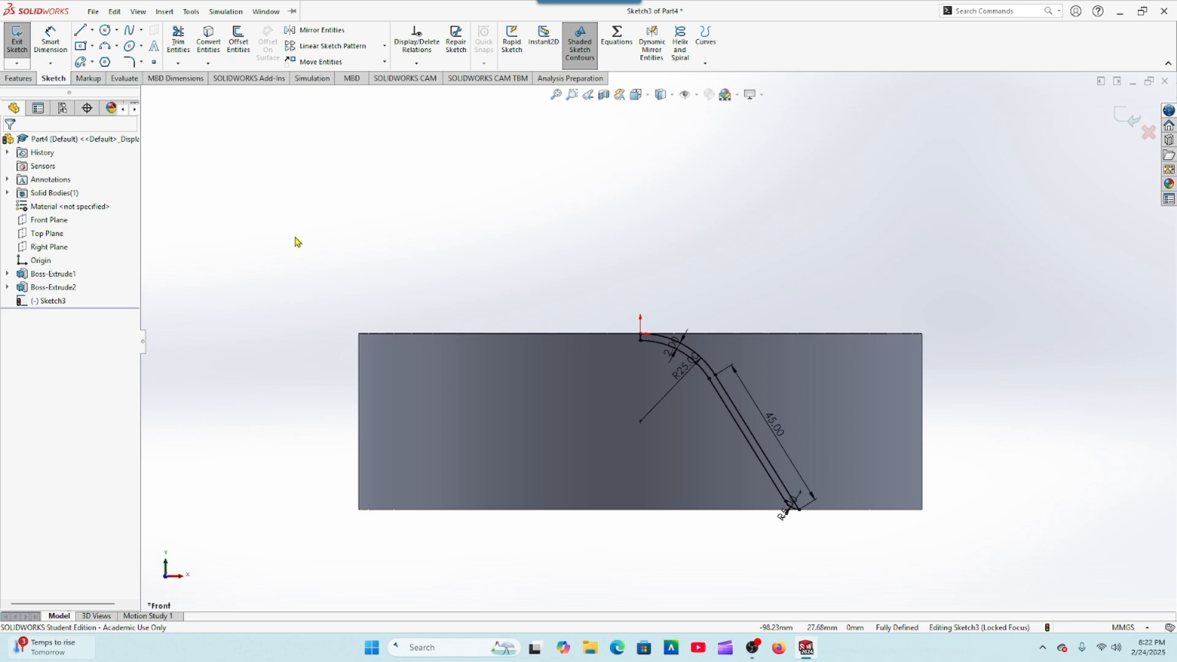
{"action": "scroll", "coordinate": [343, 249], "scroll_direction": "up", "scroll_amount": 3}
{"action": "middle_click_drag", "start_coordinate": [478, 260], "coordinate": [493, 327]}
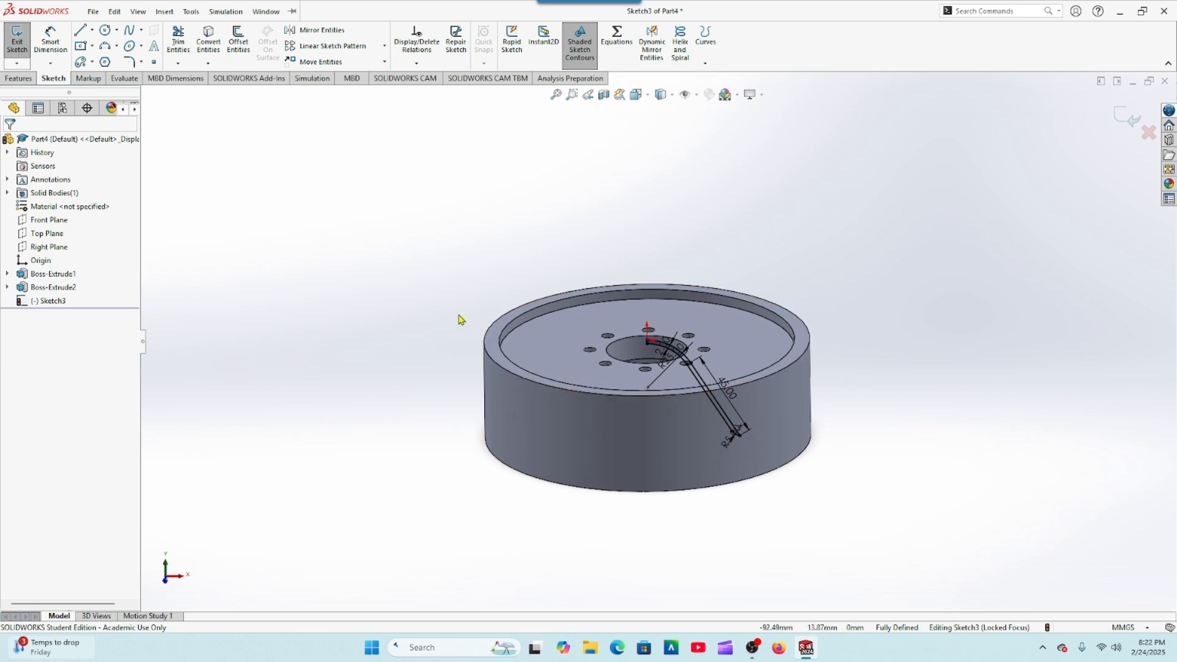
{"action": "scroll", "coordinate": [461, 320], "scroll_direction": "down", "scroll_amount": 2}
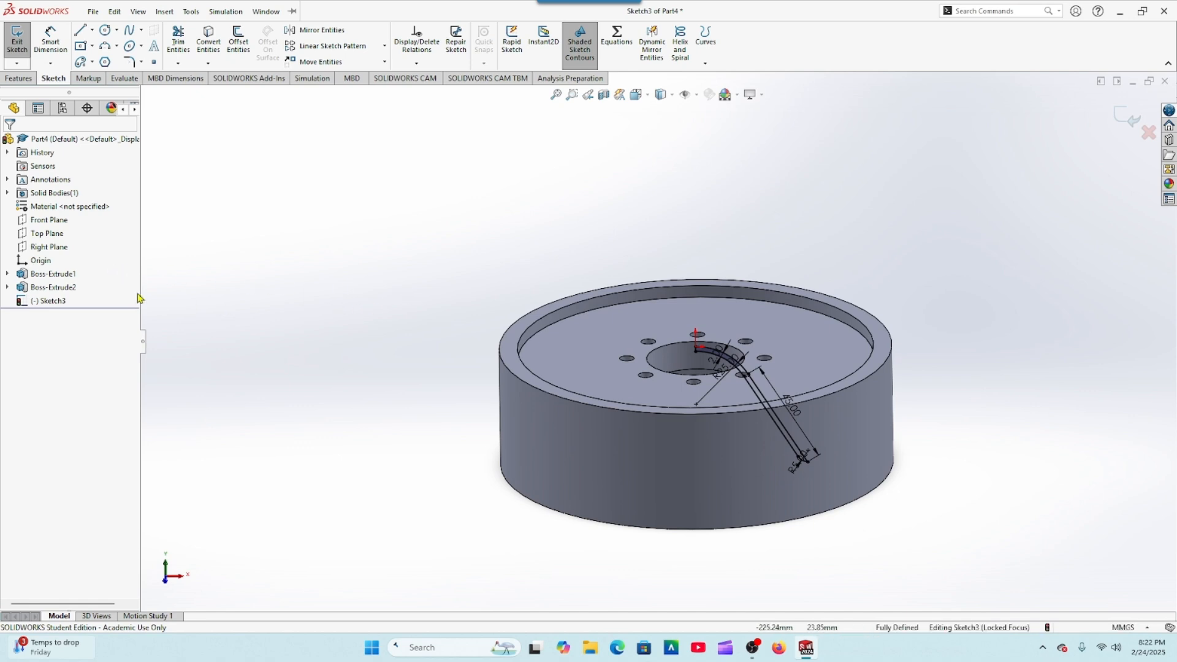
{"action": "right_click", "coordinate": [28, 301]}
{"action": "left_click", "coordinate": [229, 308]}
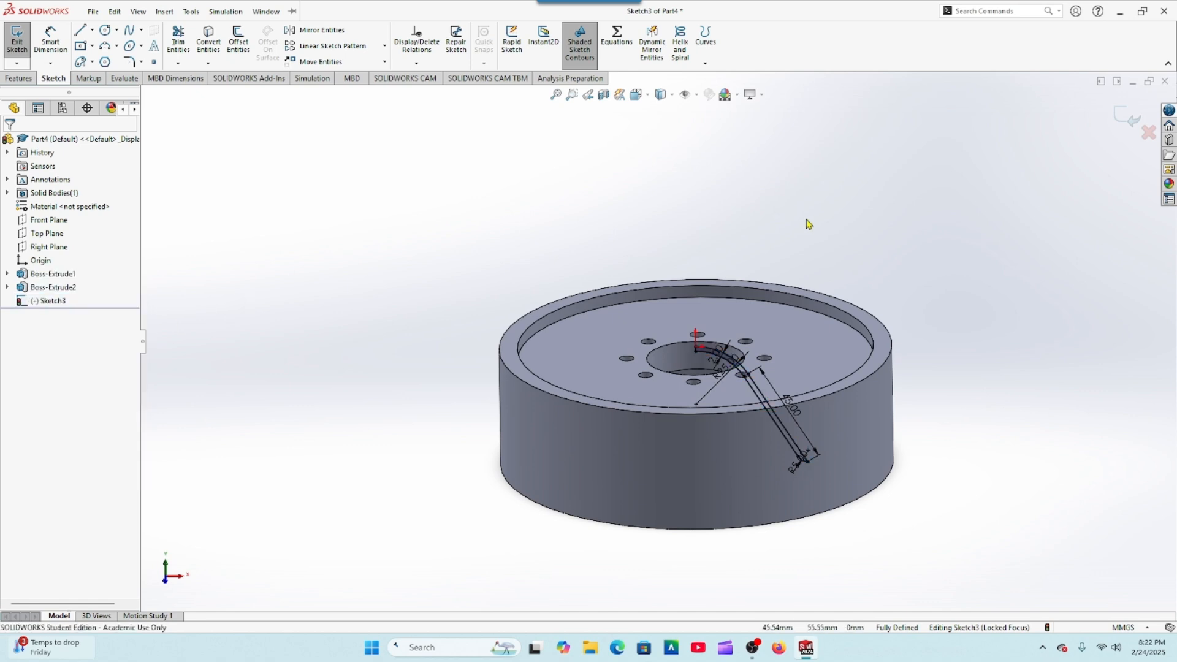
{"action": "left_click", "coordinate": [1128, 120]}
{"action": "left_click", "coordinate": [29, 303]}
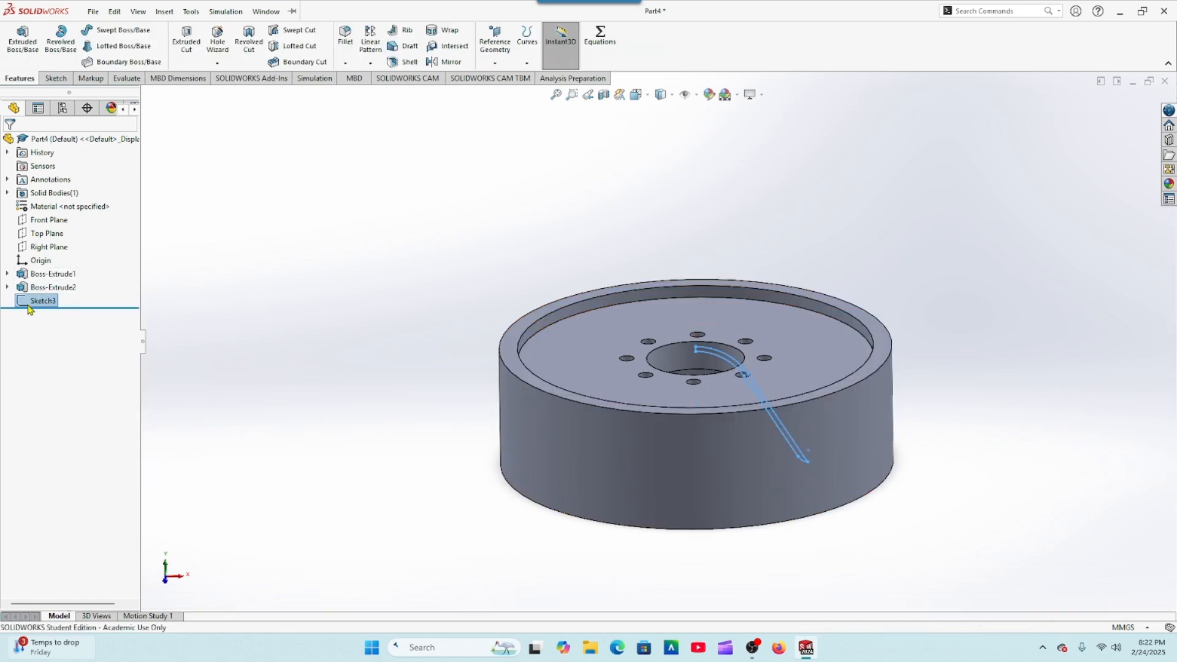
{"action": "left_click", "coordinate": [39, 282]}
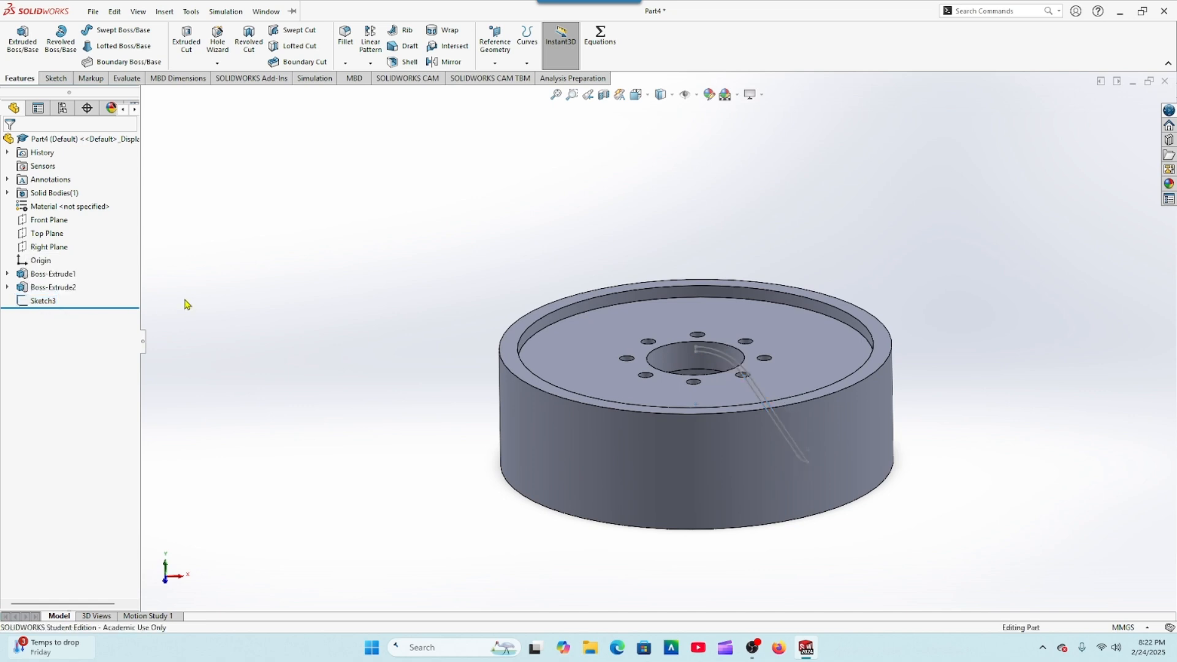
{"action": "right_click", "coordinate": [51, 308]}
{"action": "left_click", "coordinate": [76, 385]}
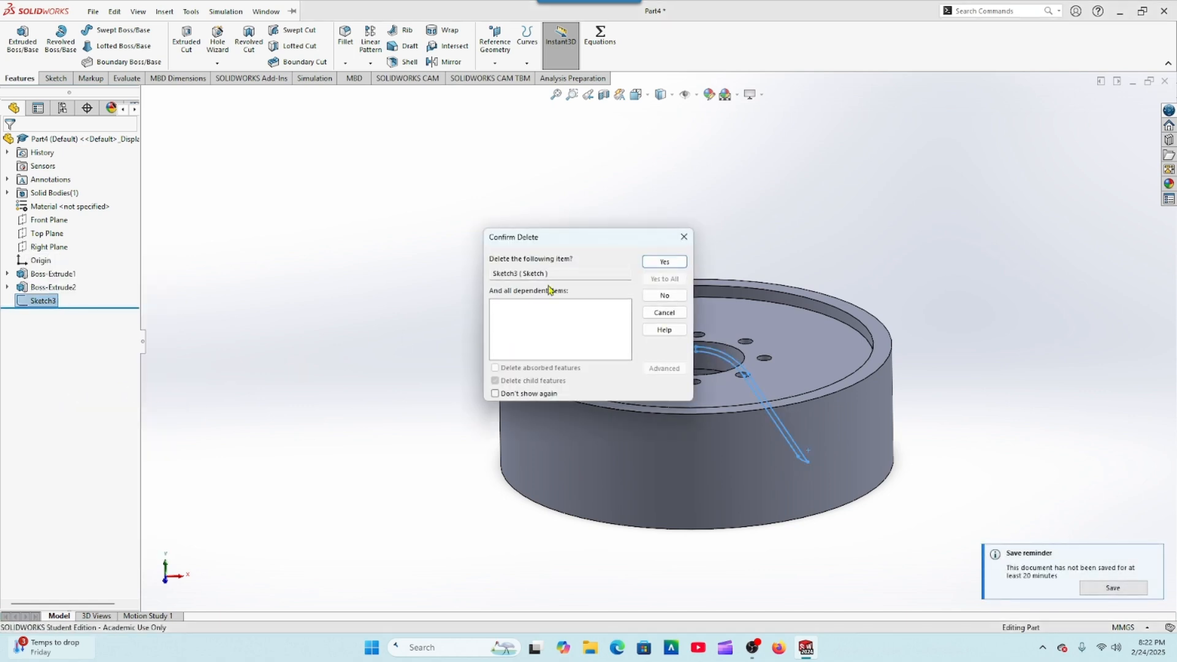
{"action": "left_click", "coordinate": [648, 266]}
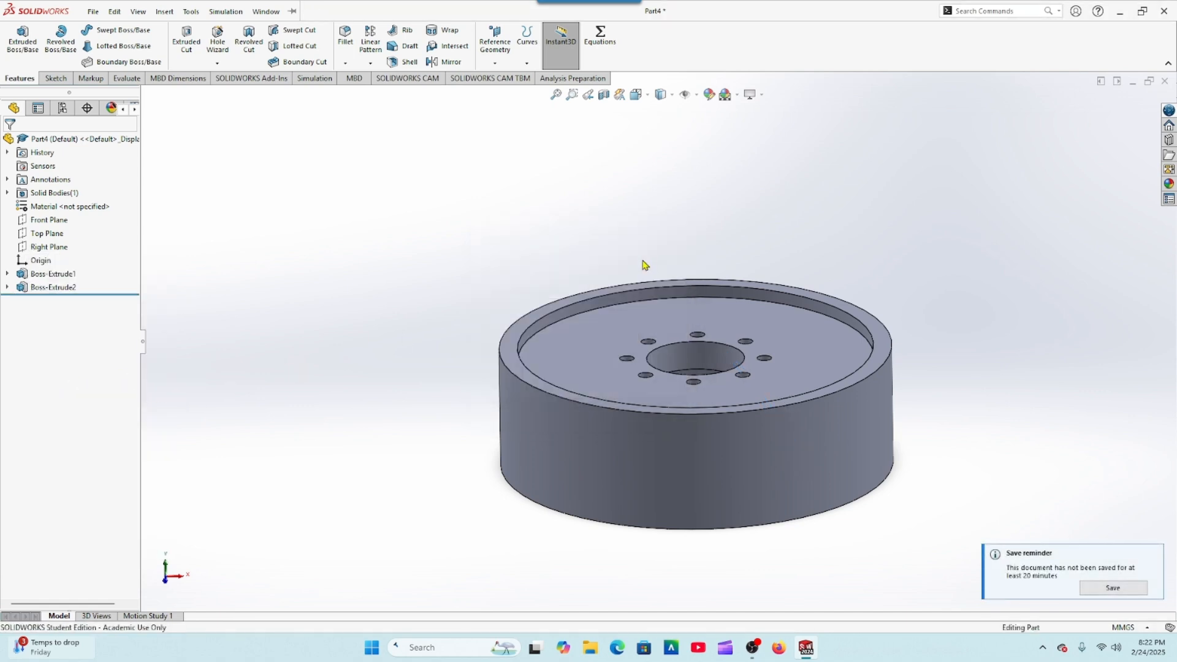
Step: Create a reference plane offset 200 mm from the Front Plane, in front of the ring
{"action": "left_click", "coordinate": [49, 219]}
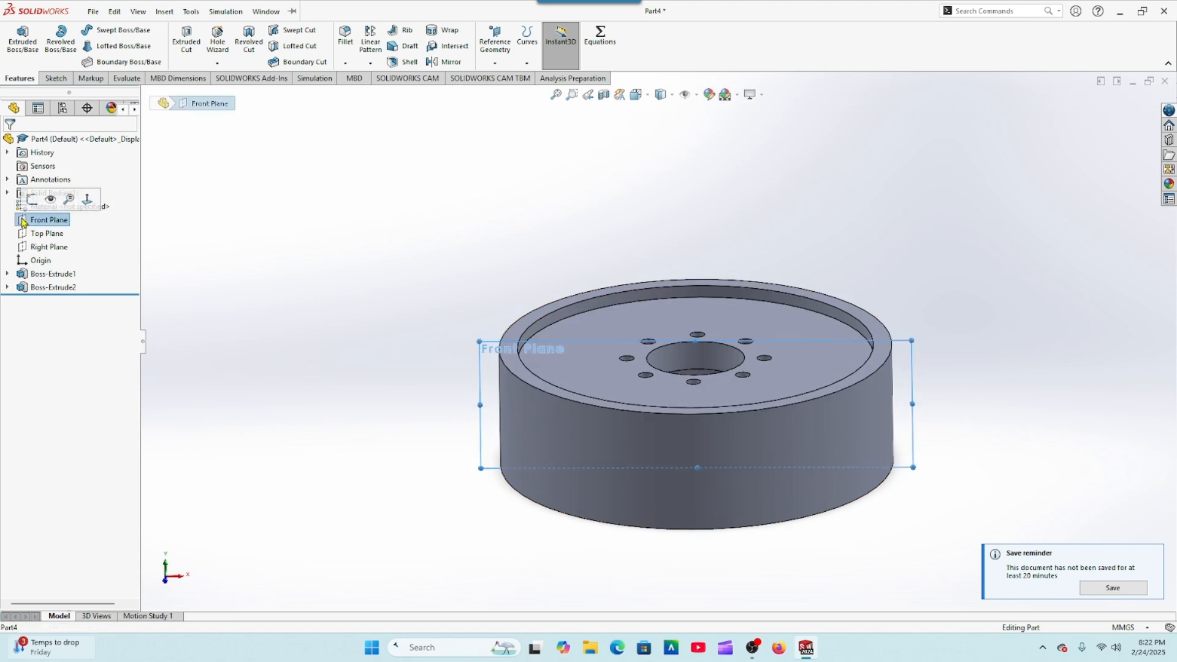
{"action": "left_click", "coordinate": [88, 198]}
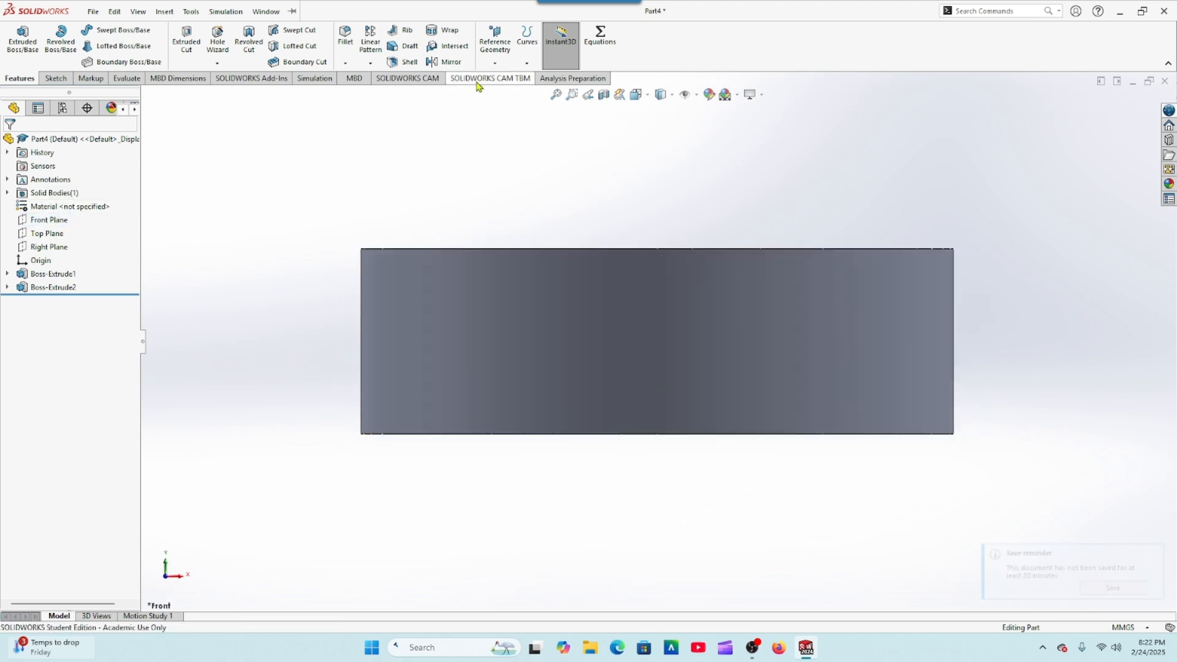
{"action": "left_click", "coordinate": [493, 61]}
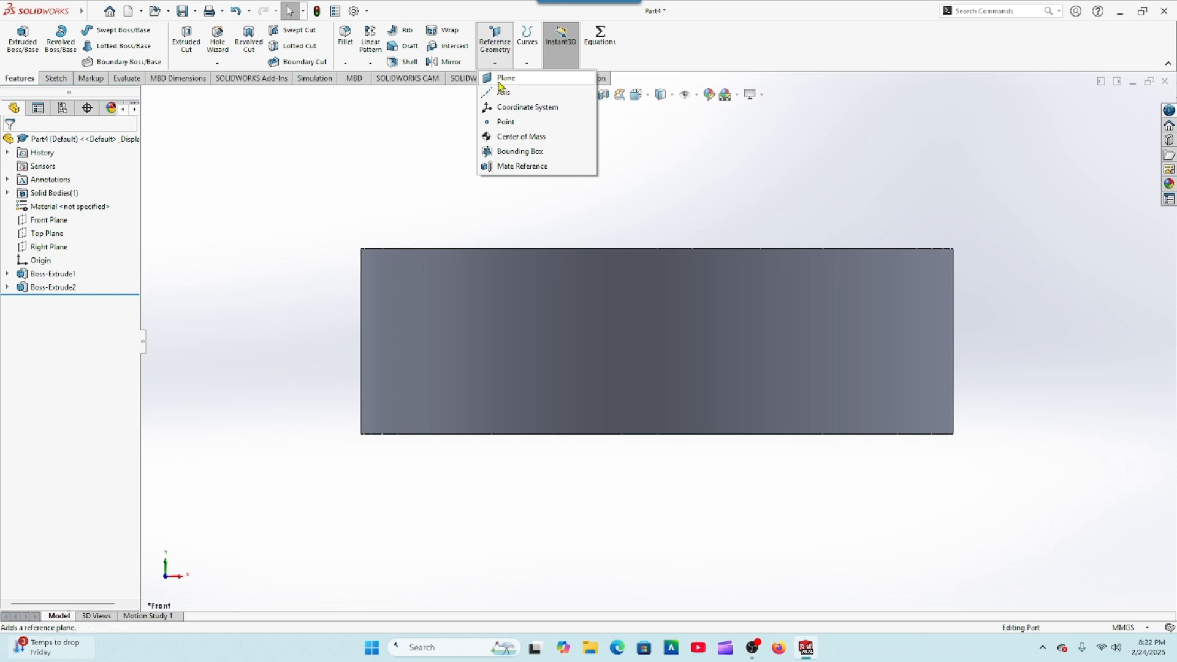
{"action": "left_click", "coordinate": [504, 79]}
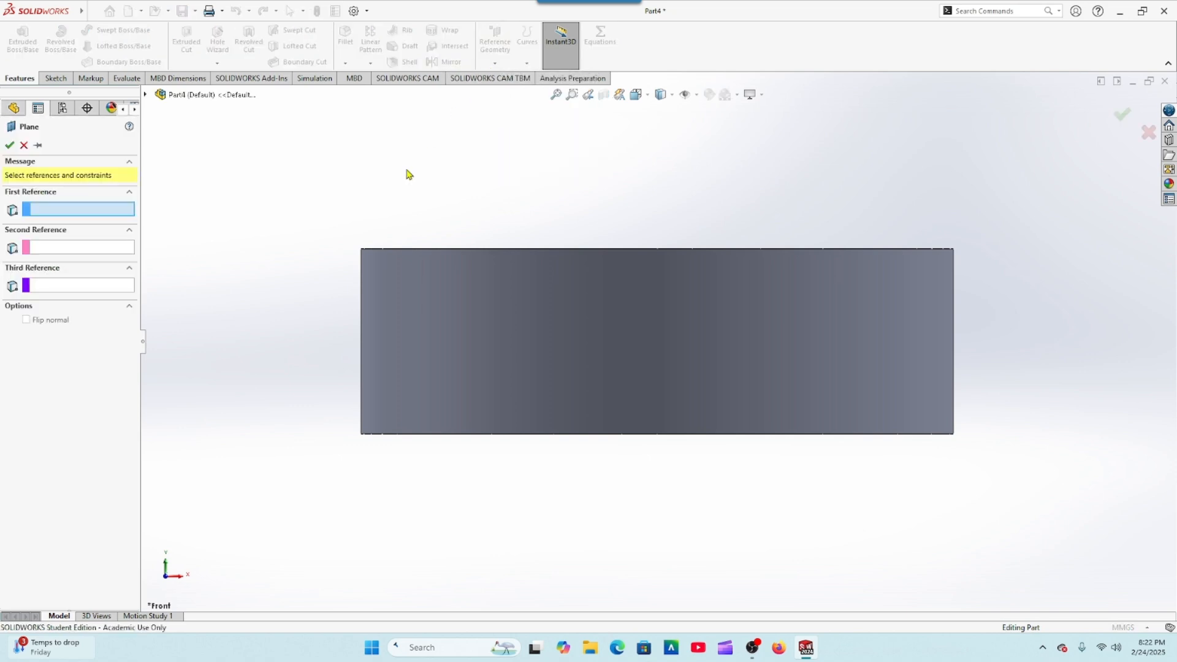
{"action": "left_click", "coordinate": [146, 95]}
{"action": "left_click", "coordinate": [200, 176]}
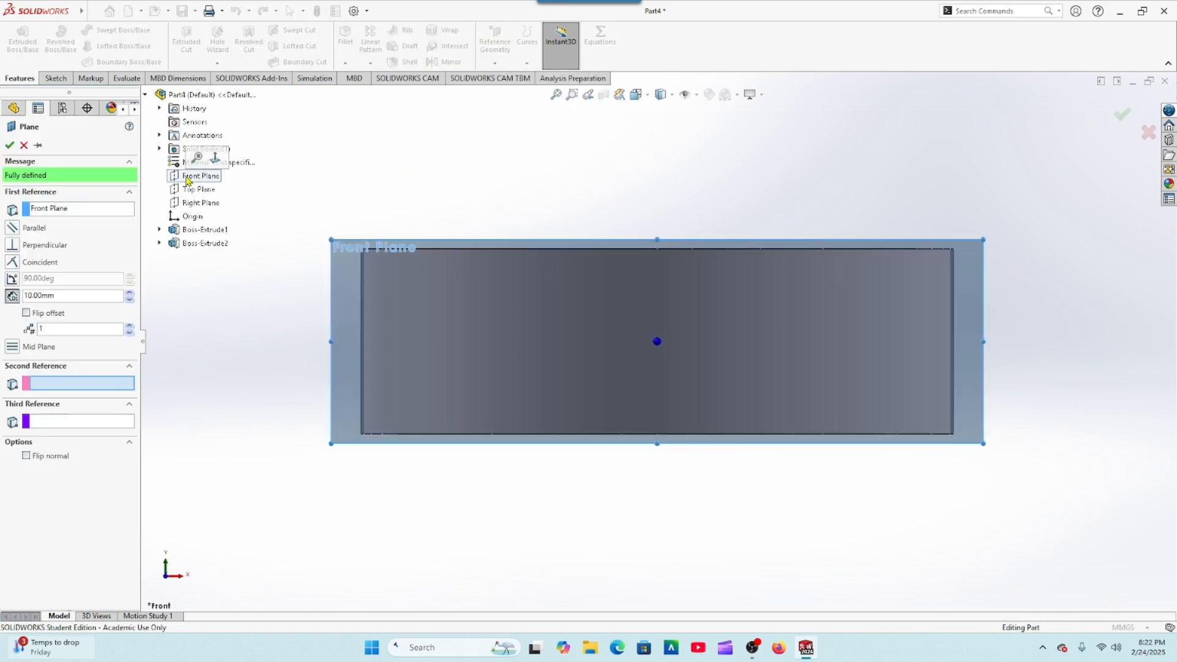
{"action": "middle_click_drag", "start_coordinate": [329, 187], "coordinate": [328, 240]}
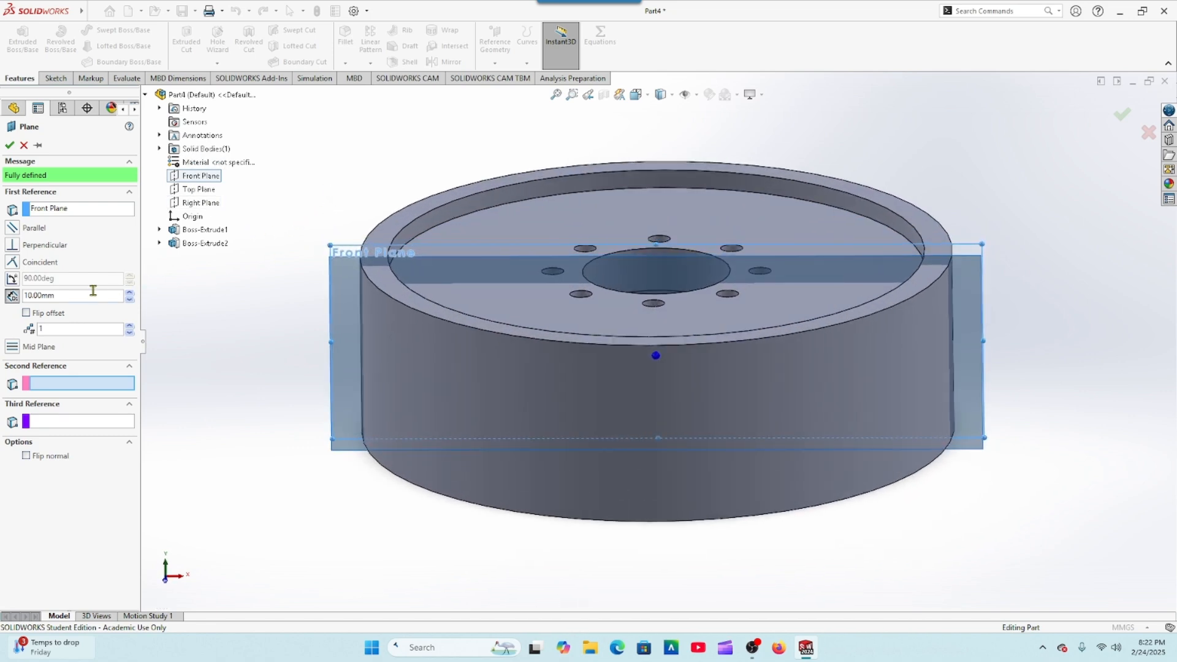
{"action": "left_click_drag", "start_coordinate": [82, 299], "coordinate": [12, 295]}
{"action": "key", "text": "Return"}
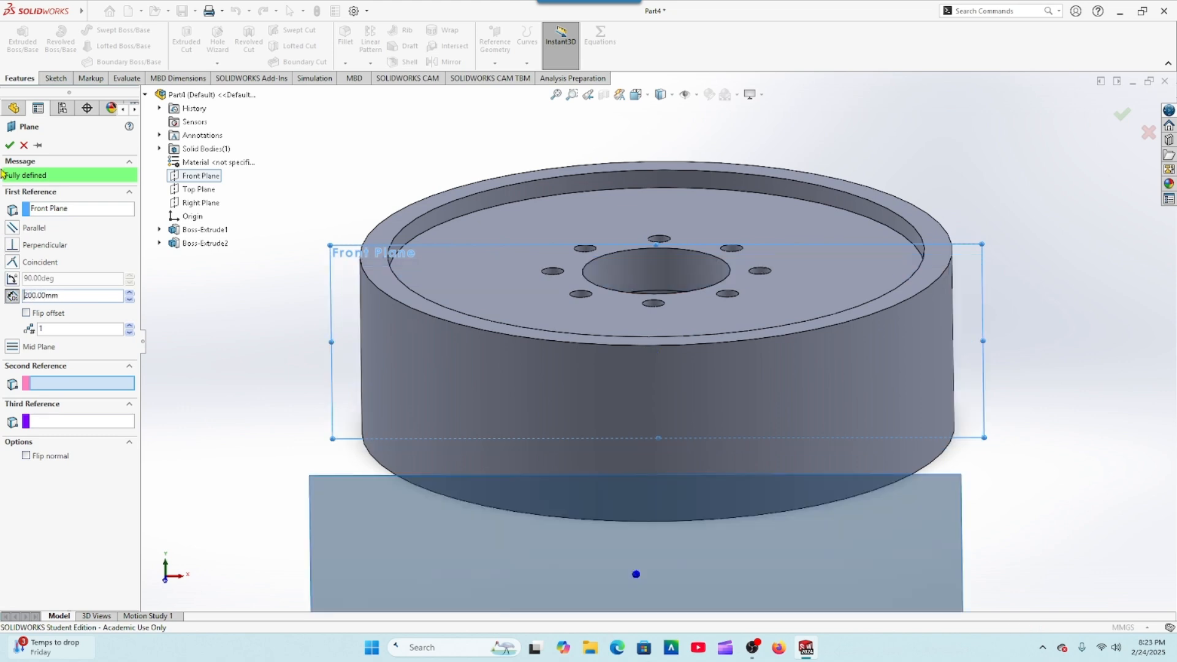
{"action": "left_click", "coordinate": [10, 145]}
{"action": "middle_click_drag", "start_coordinate": [210, 307], "coordinate": [211, 273]}
Step: Start a sketch on the new offset plane and draw a three-point arc of about 21 mm radius curving down from the origin
{"action": "left_click", "coordinate": [38, 300]}
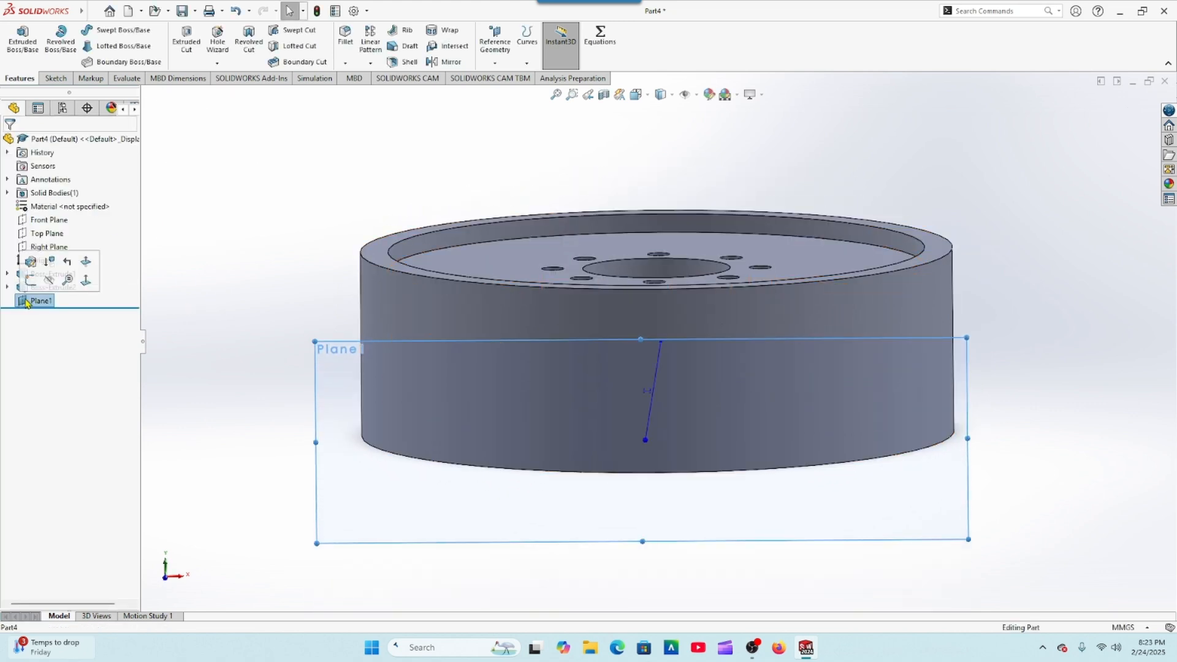
{"action": "left_click", "coordinate": [32, 282]}
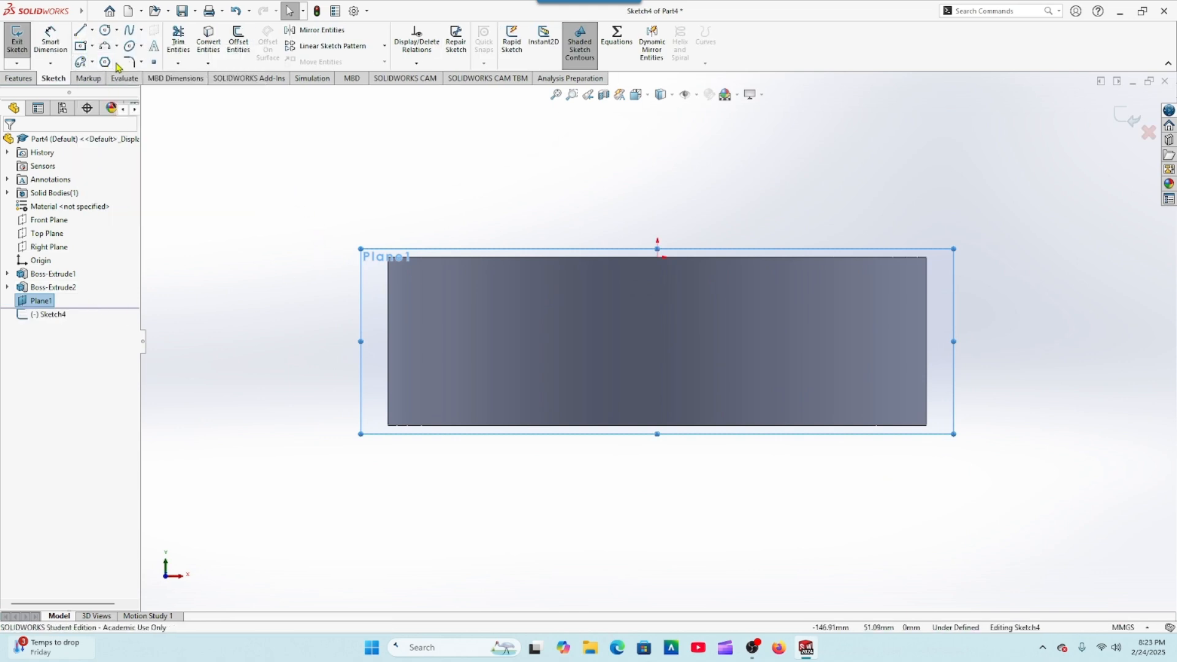
{"action": "left_click", "coordinate": [105, 47]}
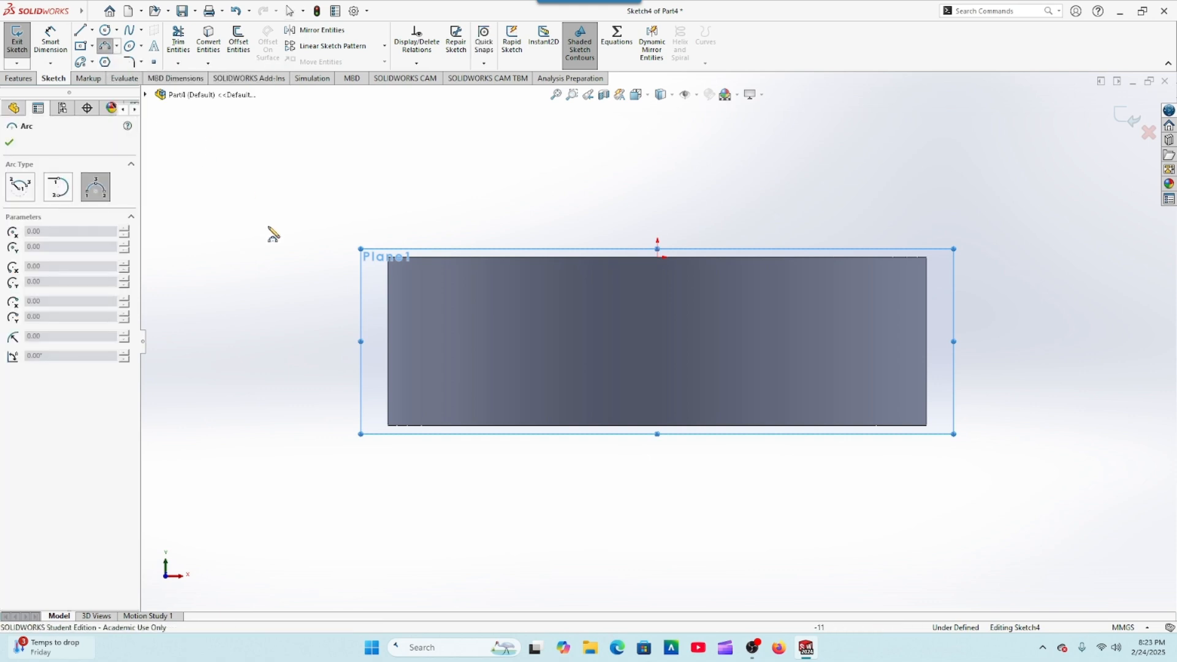
{"action": "scroll", "coordinate": [660, 356], "scroll_direction": "up", "scroll_amount": 2}
{"action": "scroll", "coordinate": [705, 312], "scroll_direction": "down", "scroll_amount": 4}
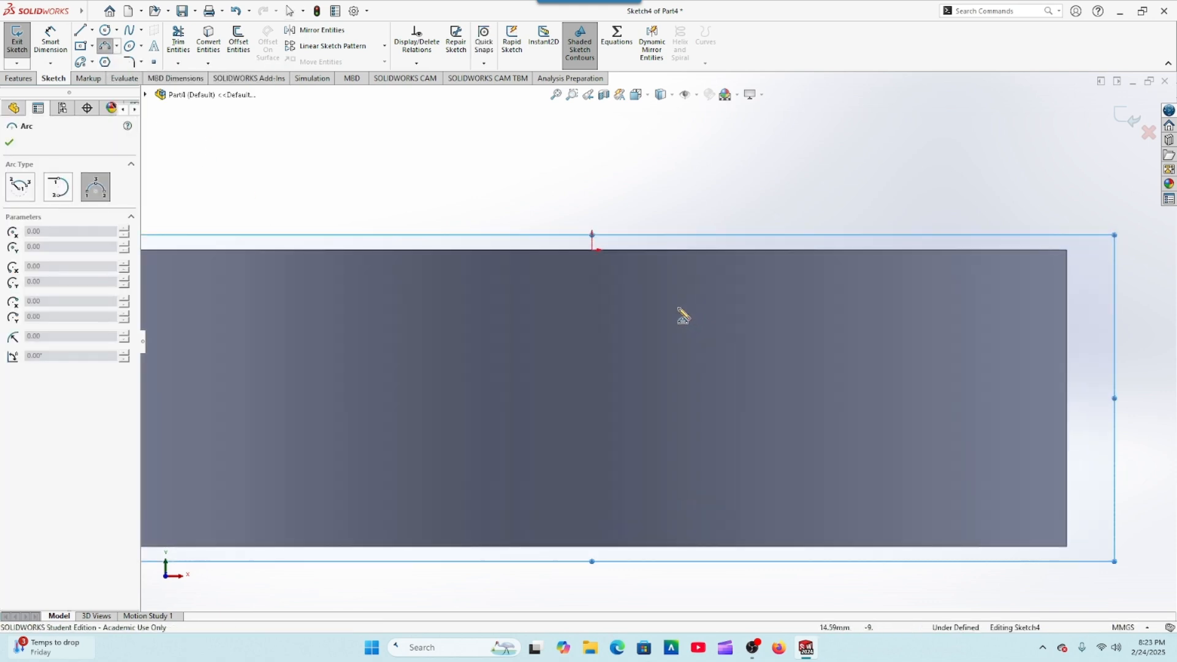
{"action": "left_click", "coordinate": [593, 249]}
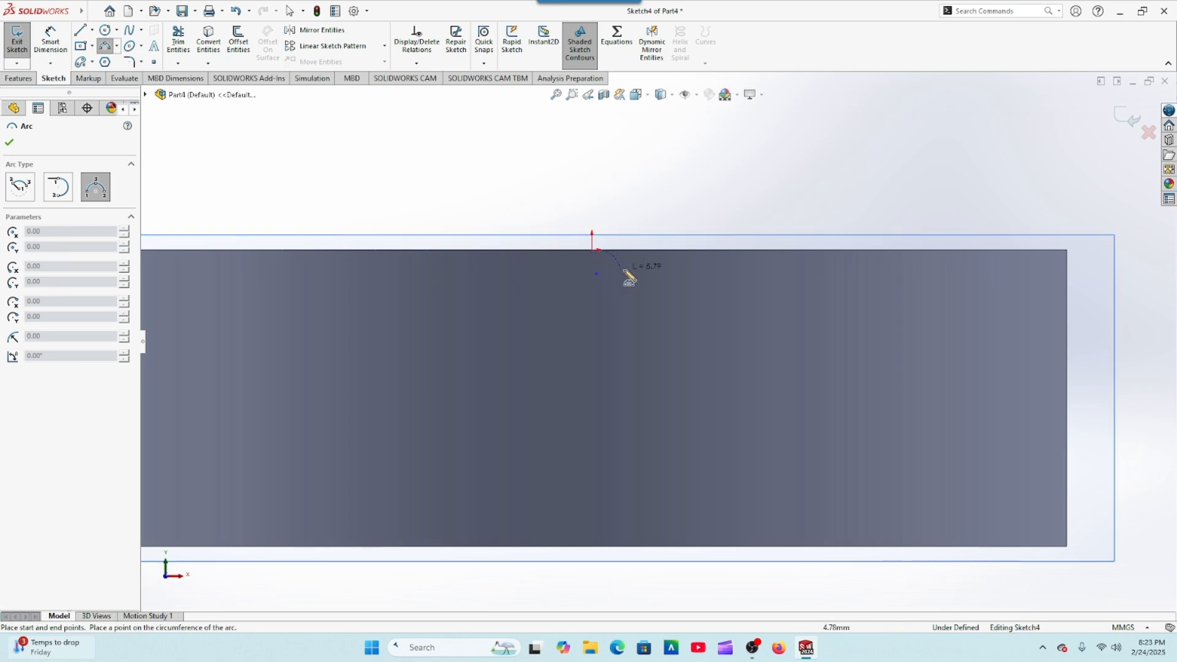
{"action": "left_click", "coordinate": [670, 301]}
{"action": "left_click", "coordinate": [650, 281]}
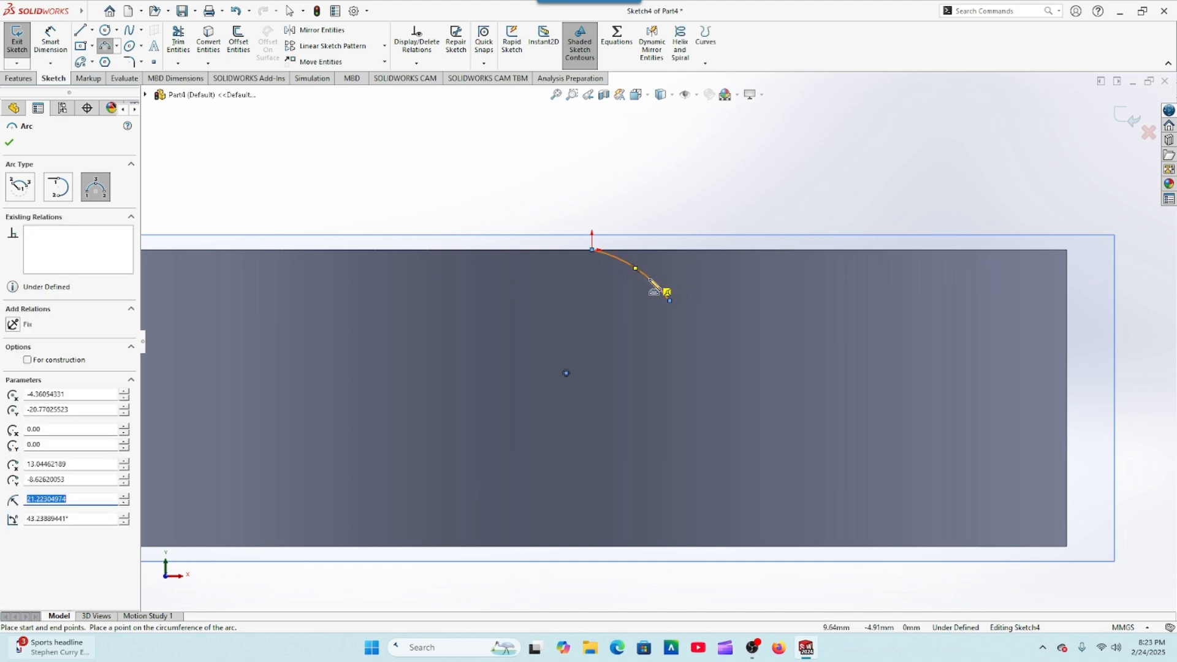
{"action": "left_click", "coordinate": [10, 143]}
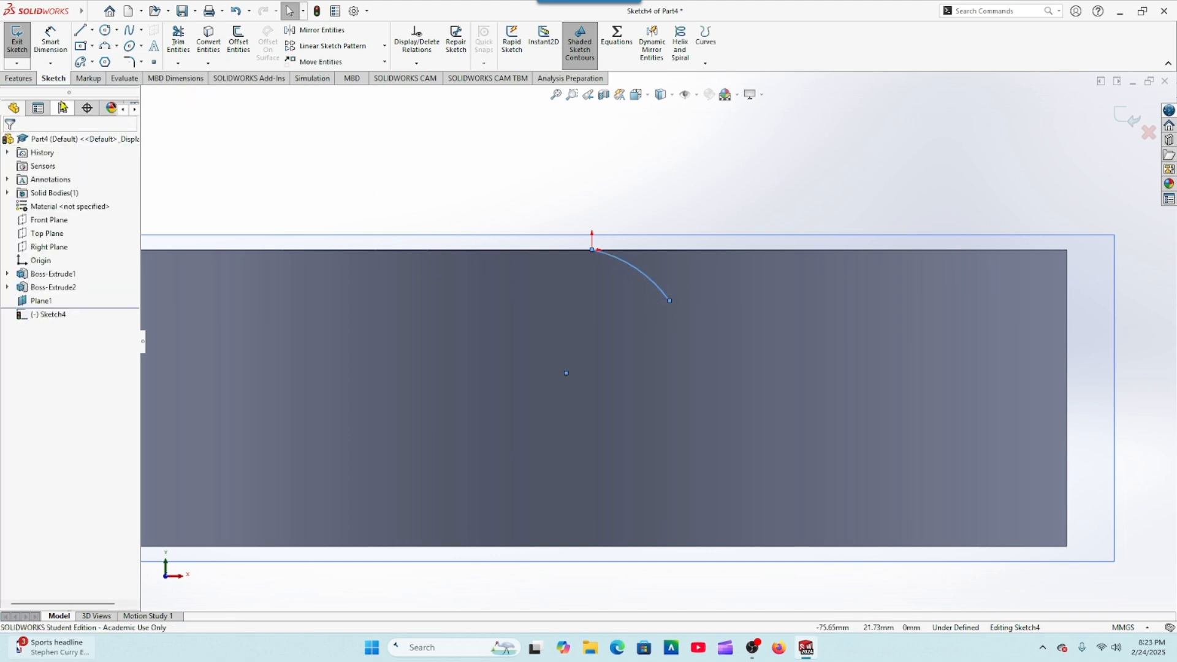
Step: Draw a slanted line about 50 mm long from the arc's lower end, tangent to the arc, down to the ring's bottom edge
{"action": "left_click", "coordinate": [80, 31]}
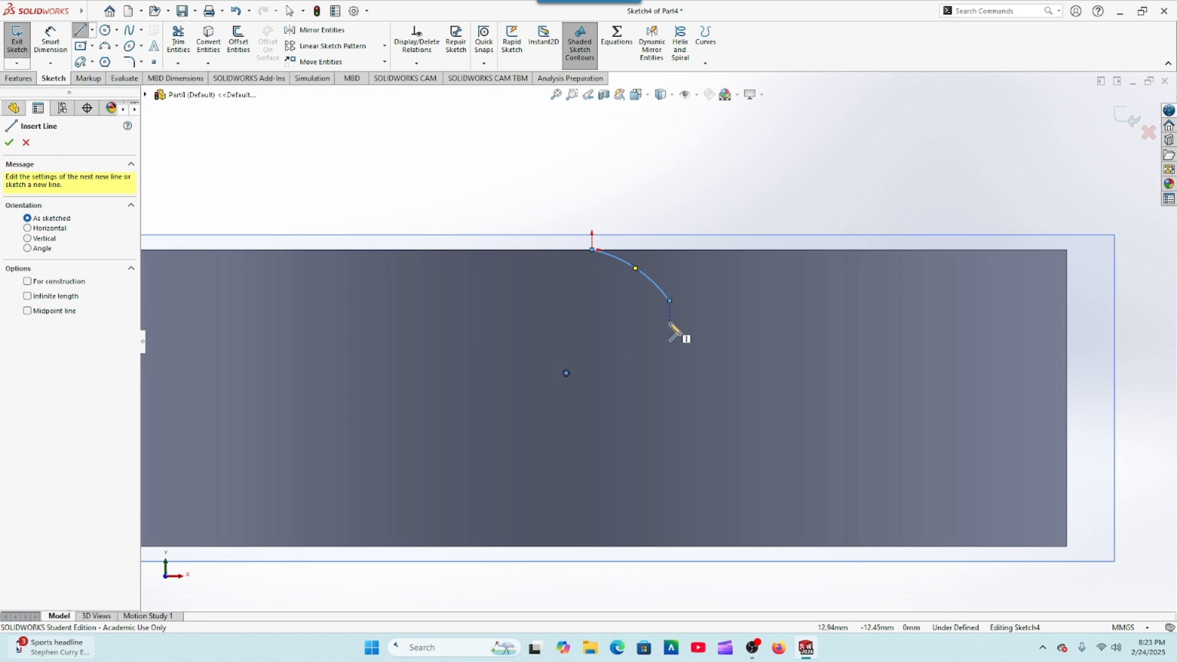
{"action": "left_click", "coordinate": [670, 301]}
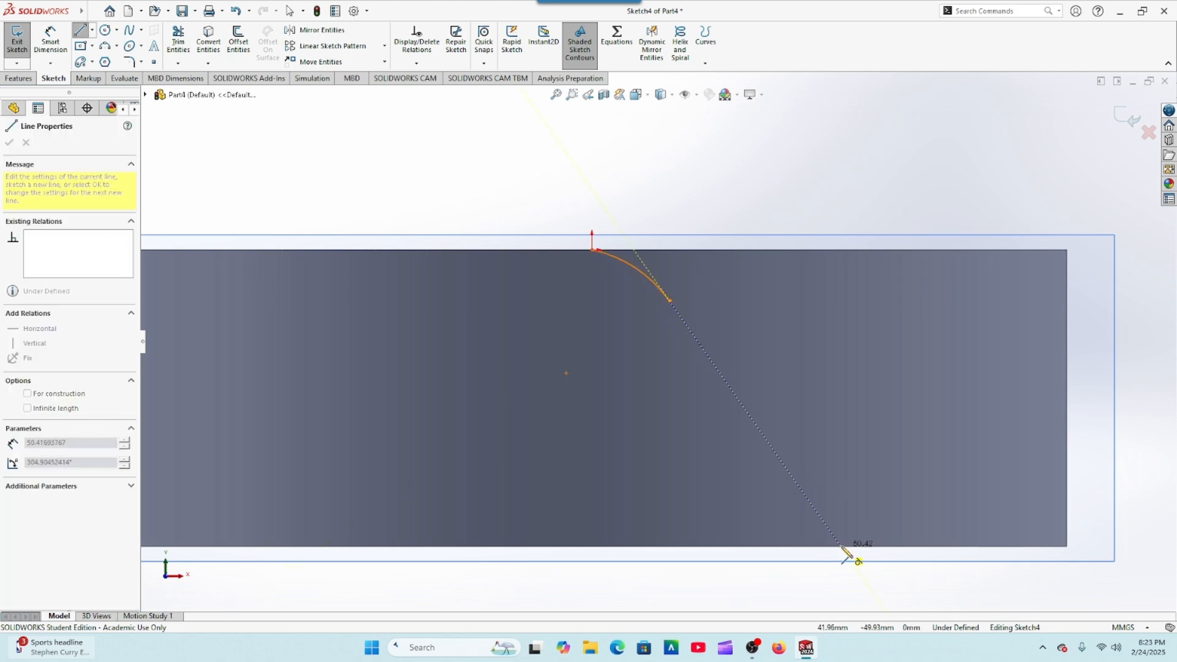
{"action": "left_click", "coordinate": [841, 545]}
{"action": "right_click", "coordinate": [842, 547]}
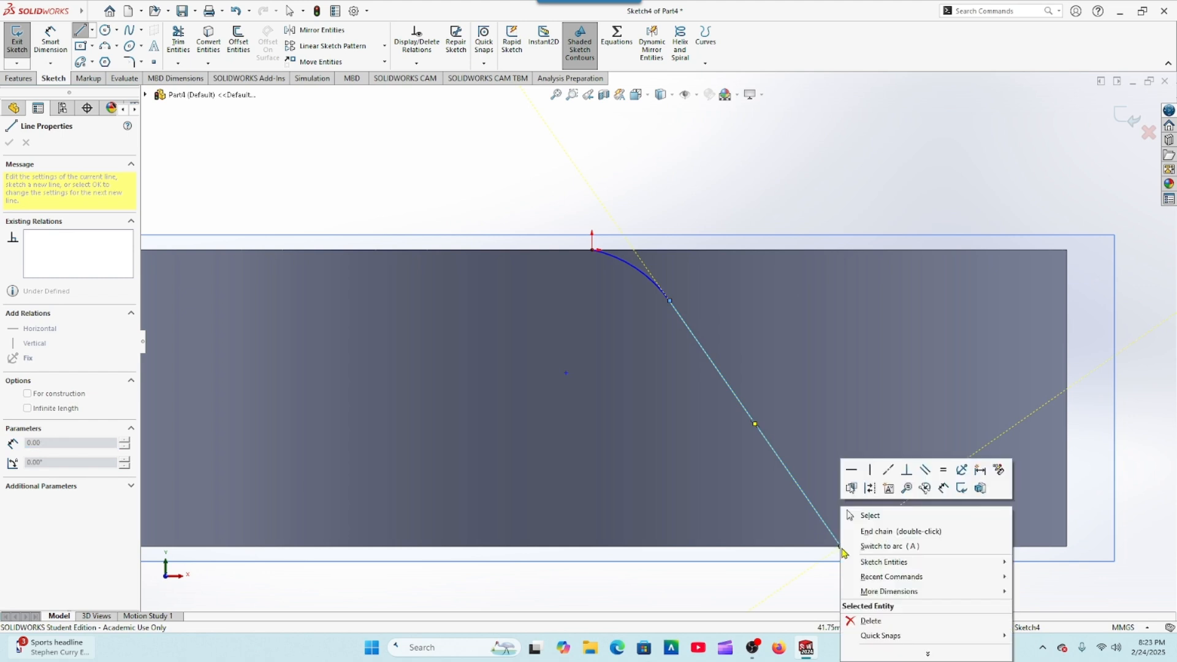
{"action": "left_click", "coordinate": [867, 513]}
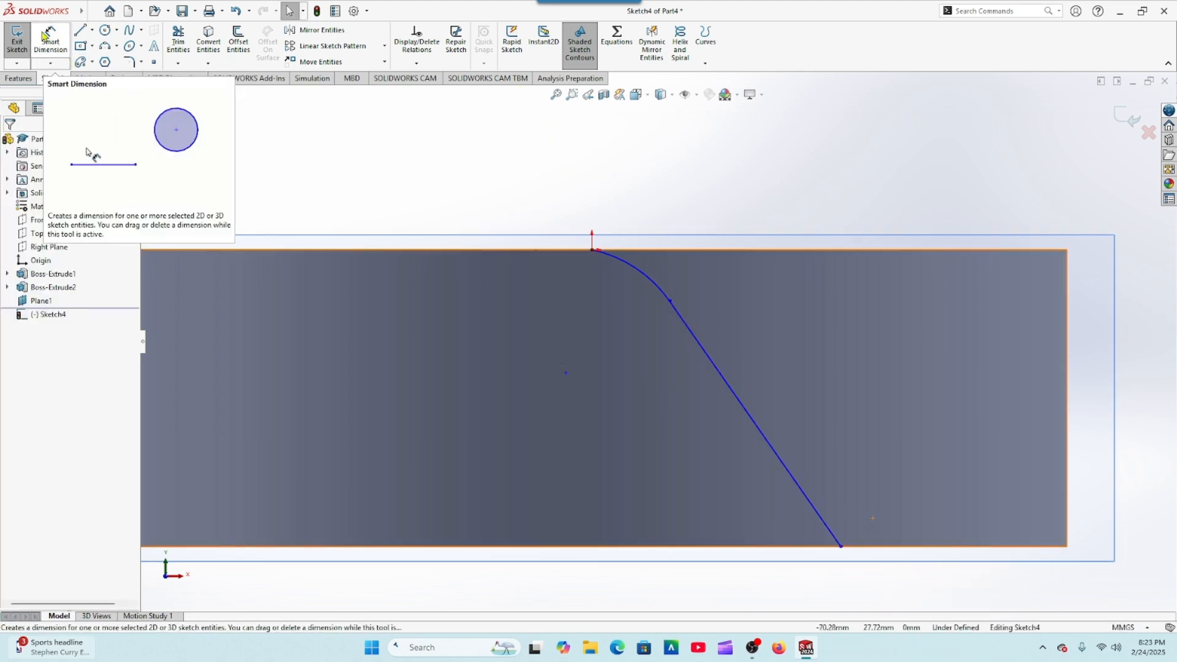
Step: Dimension the arc's radius as 25 mm
{"action": "left_click", "coordinate": [50, 40]}
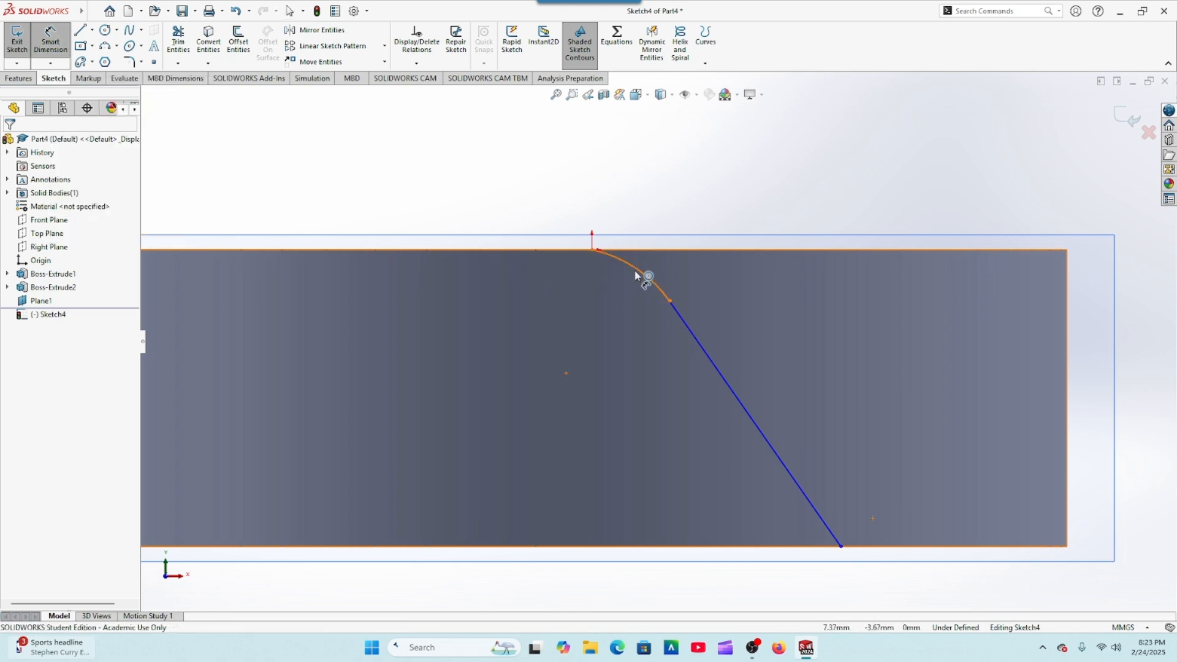
{"action": "scroll", "coordinate": [629, 277], "scroll_direction": "down", "scroll_amount": 3}
{"action": "left_click", "coordinate": [657, 296]}
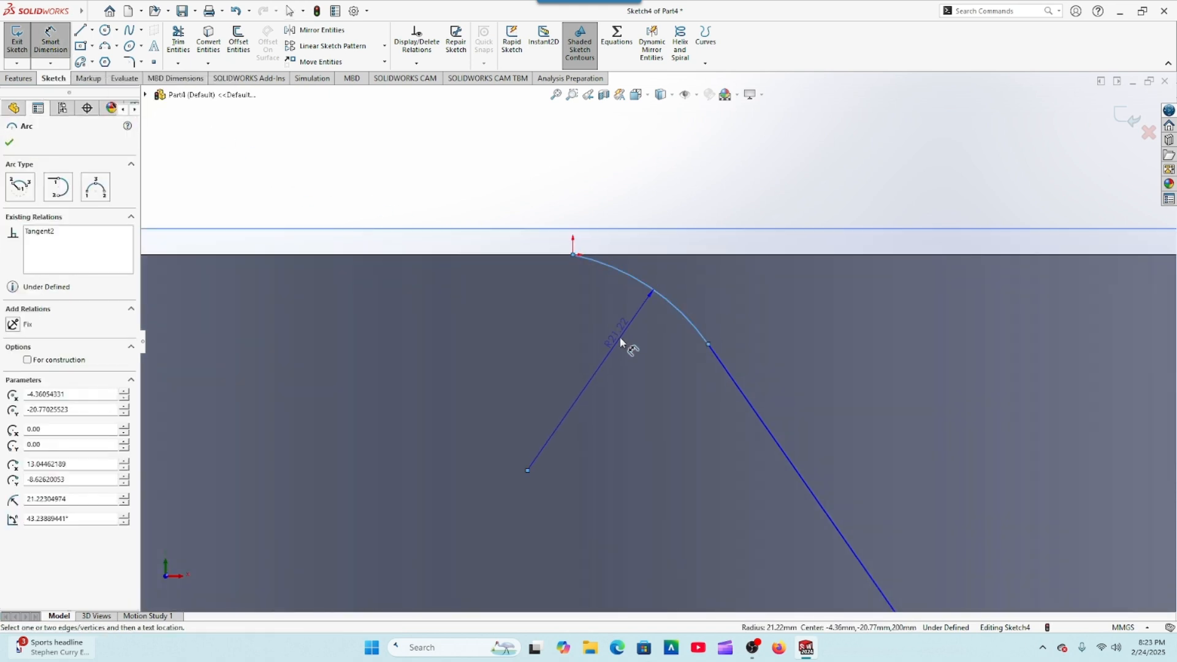
{"action": "left_click", "coordinate": [615, 345]}
{"action": "type", "text": "25"}
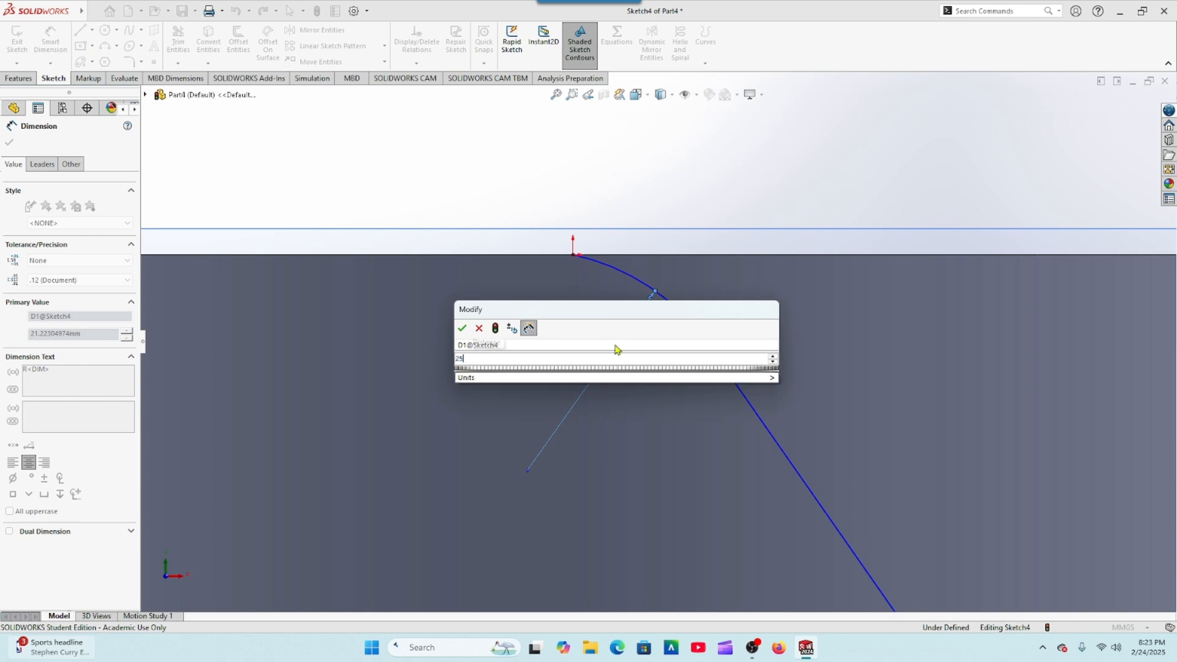
{"action": "key", "text": "Return"}
{"action": "scroll", "coordinate": [601, 336], "scroll_direction": "up", "scroll_amount": 2}
{"action": "scroll", "coordinate": [602, 342], "scroll_direction": "up", "scroll_amount": 2}
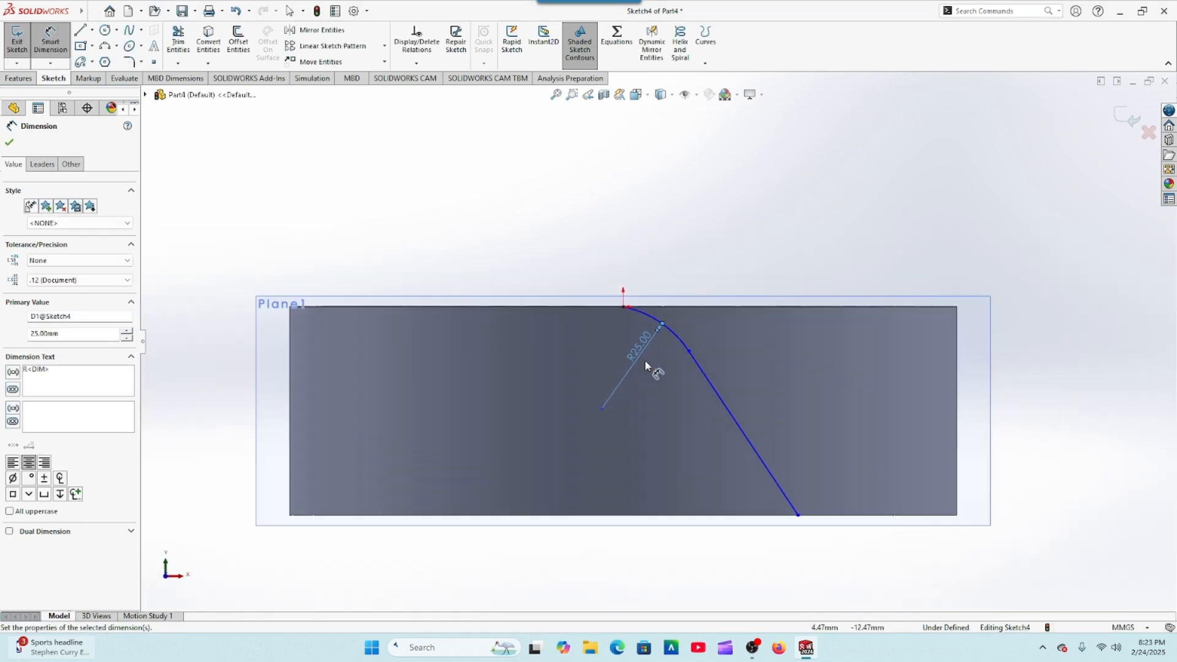
Step: Dimension the slanted line's length as 45 mm
{"action": "left_click", "coordinate": [729, 407]}
{"action": "left_click", "coordinate": [778, 406]}
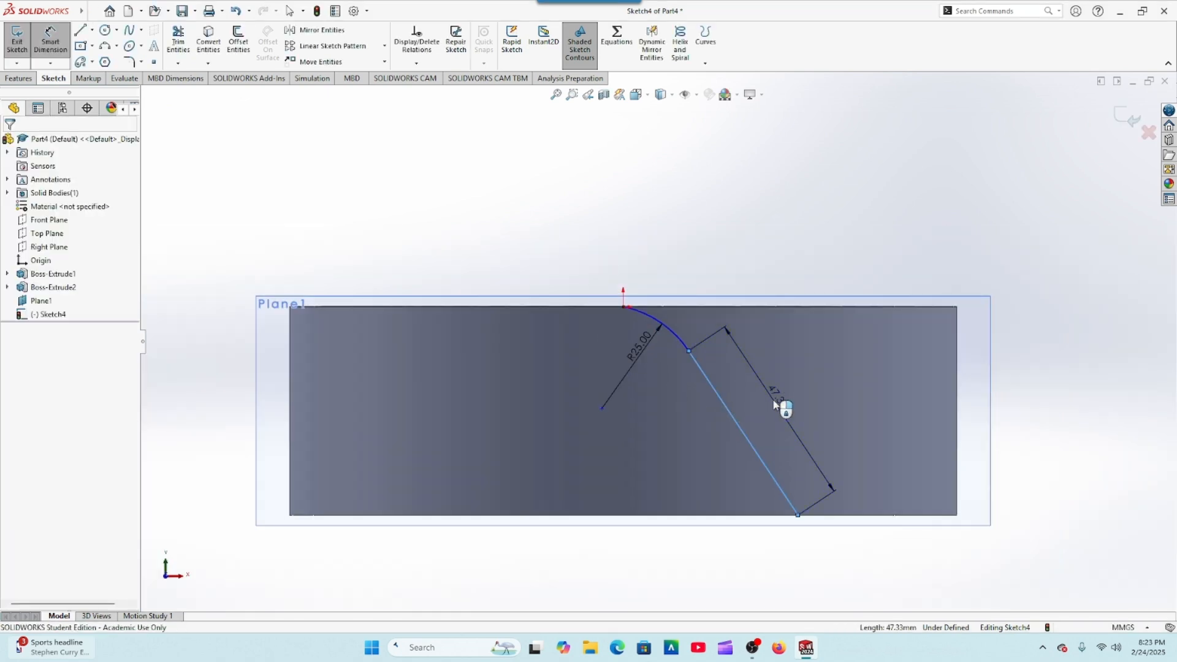
{"action": "type", "text": "45"}
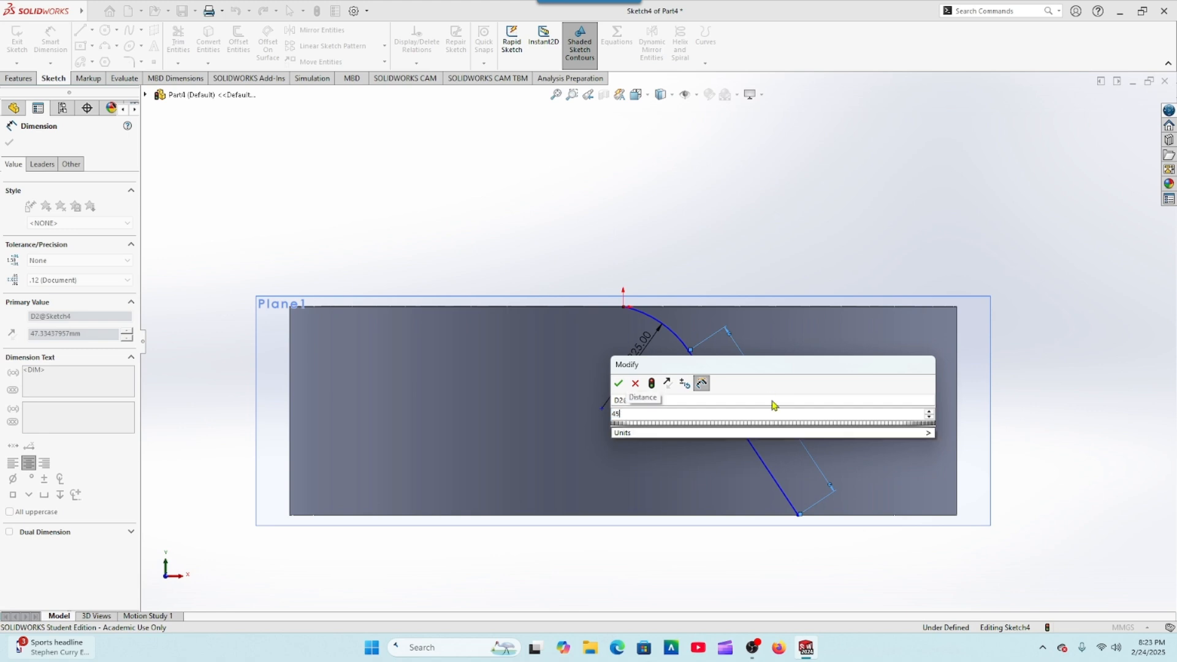
{"action": "key", "text": "Return"}
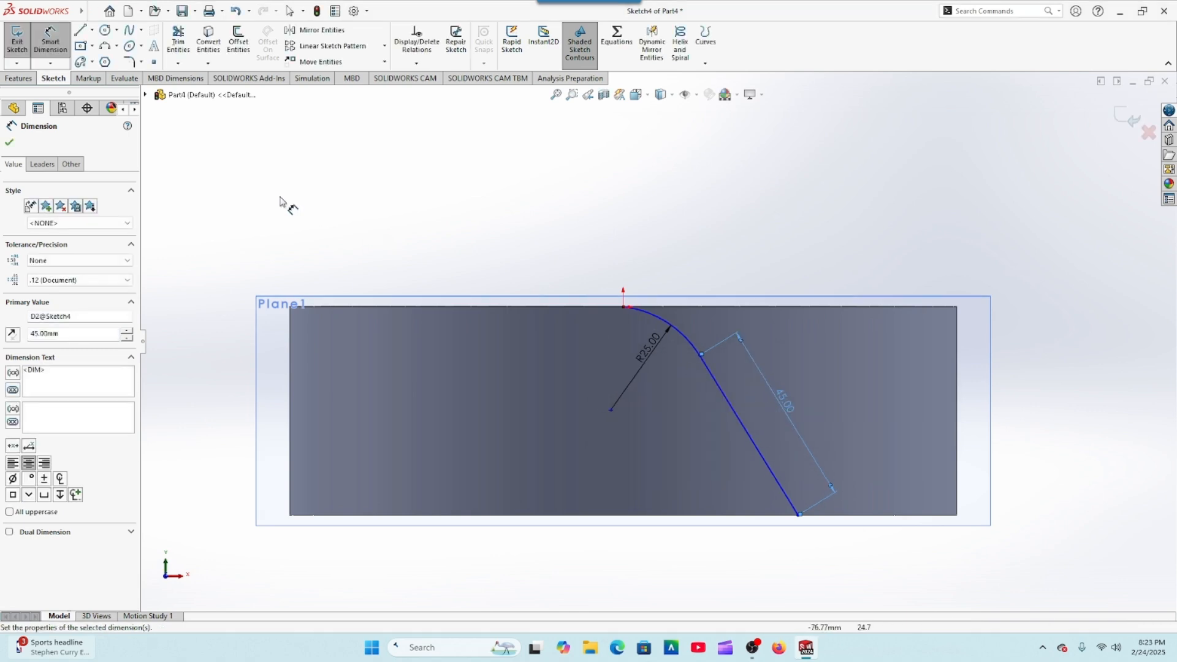
{"action": "left_click", "coordinate": [10, 146]}
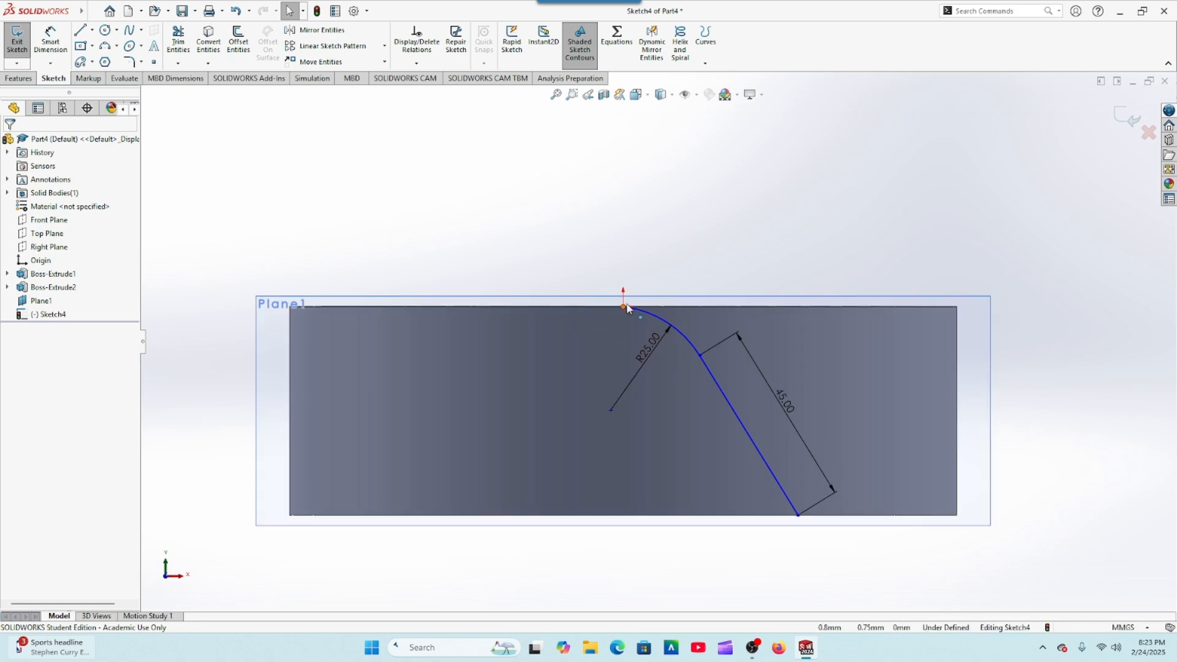
Step: Add a tangent relation between the 25 mm arc and the ring's upper edge
{"action": "scroll", "coordinate": [662, 337], "scroll_direction": "down", "scroll_amount": 2}
{"action": "left_click", "coordinate": [664, 323]}
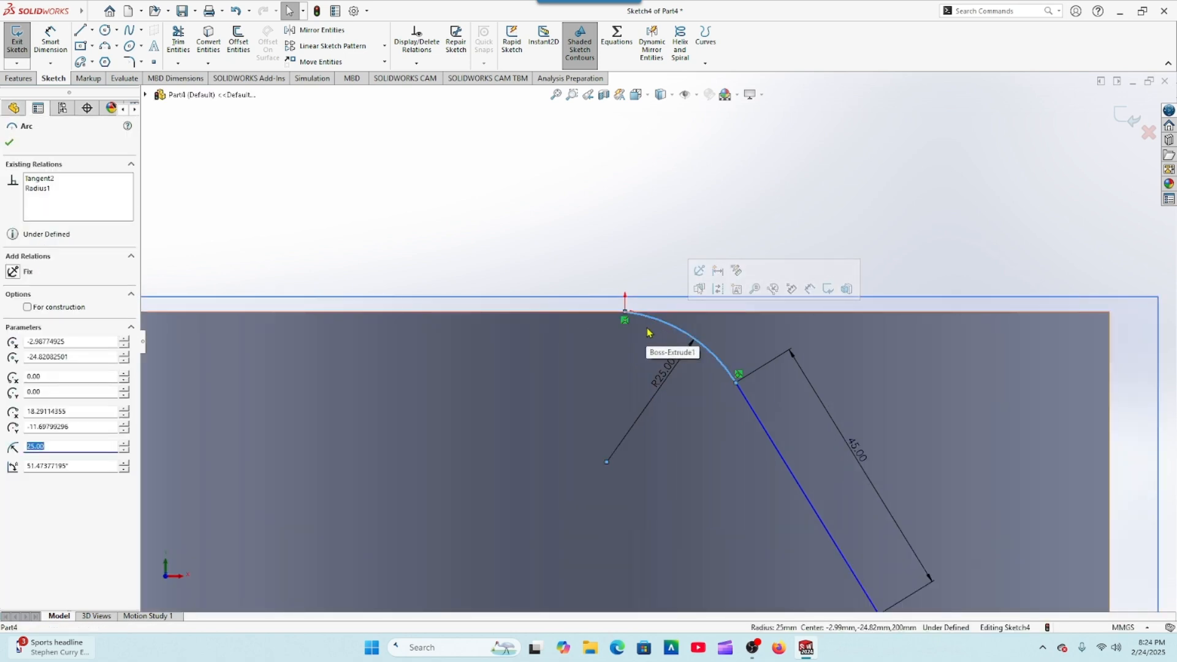
{"action": "left_click", "coordinate": [565, 311], "text": "ctrl"}
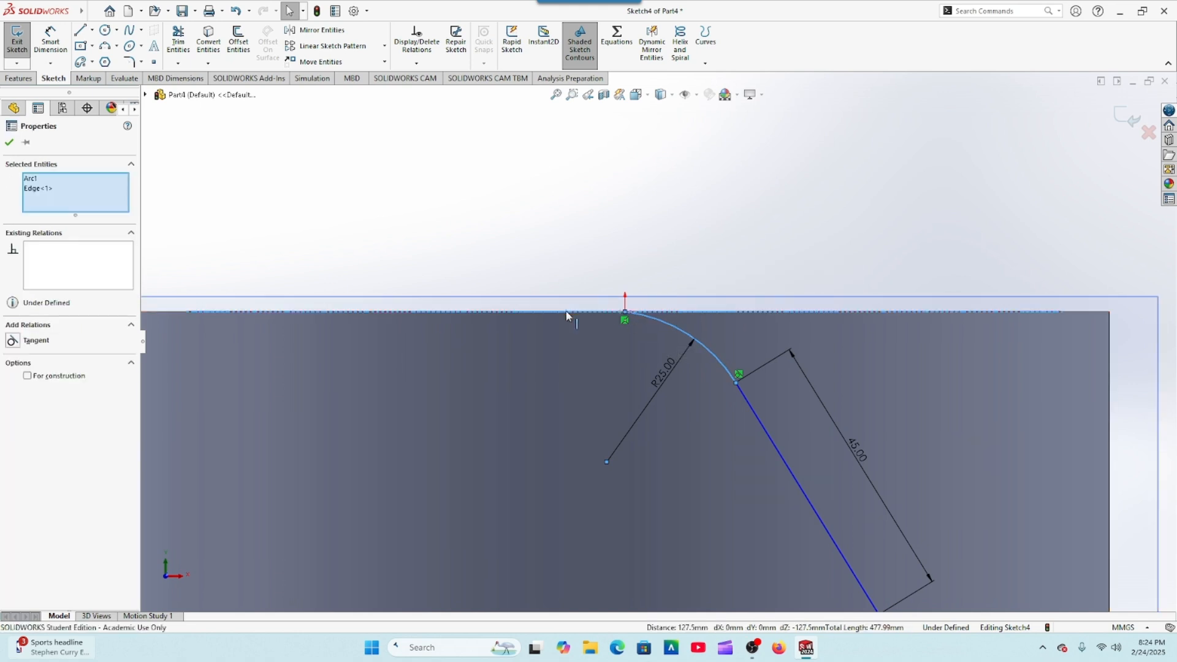
{"action": "left_click", "coordinate": [12, 342]}
{"action": "left_click", "coordinate": [9, 142]}
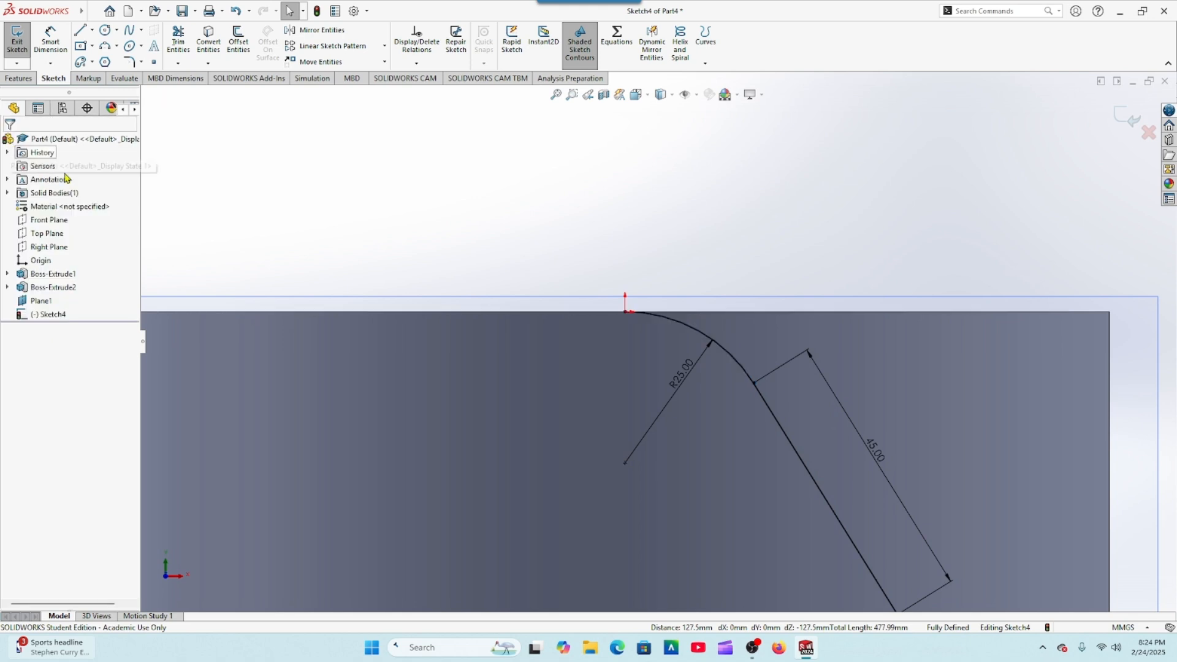
Step: Offset the arc and slanted line chain 2 mm toward the inner side
{"action": "key", "text": "f"}
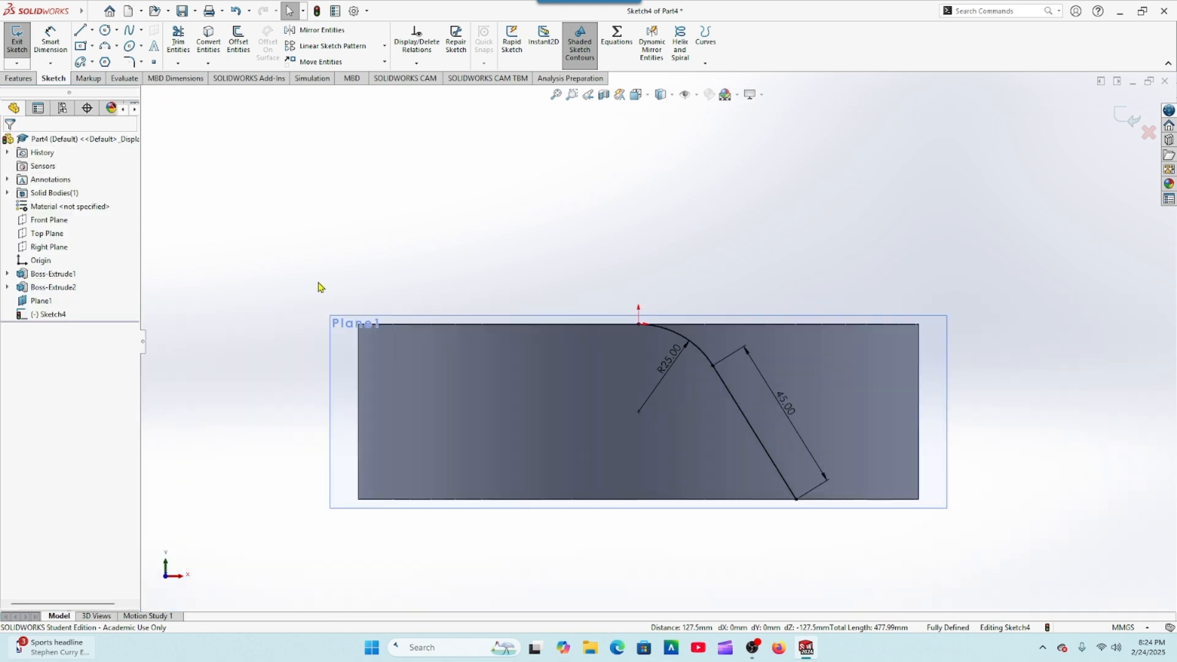
{"action": "left_click", "coordinate": [237, 43]}
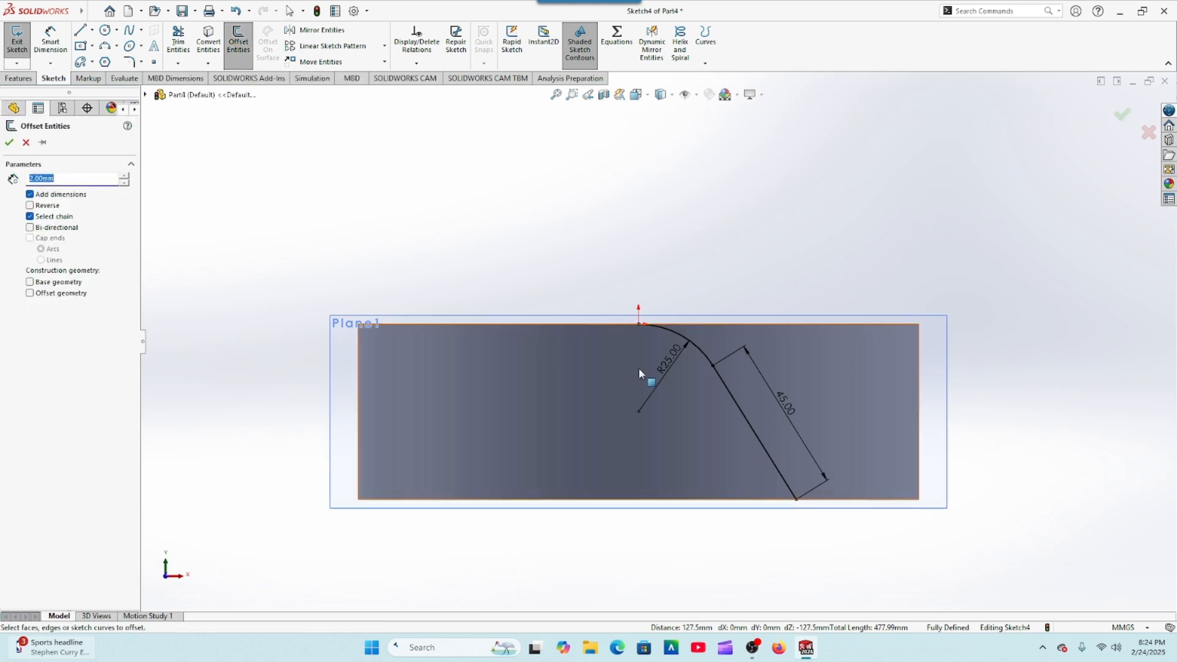
{"action": "left_click", "coordinate": [702, 359]}
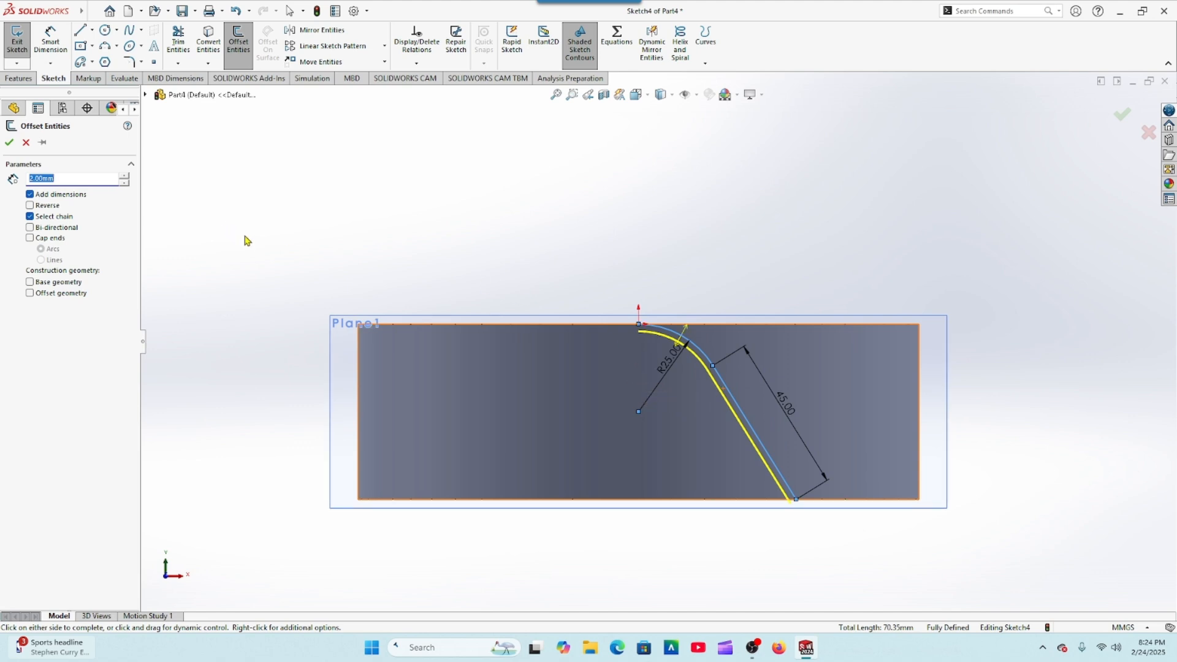
{"action": "left_click", "coordinate": [10, 142]}
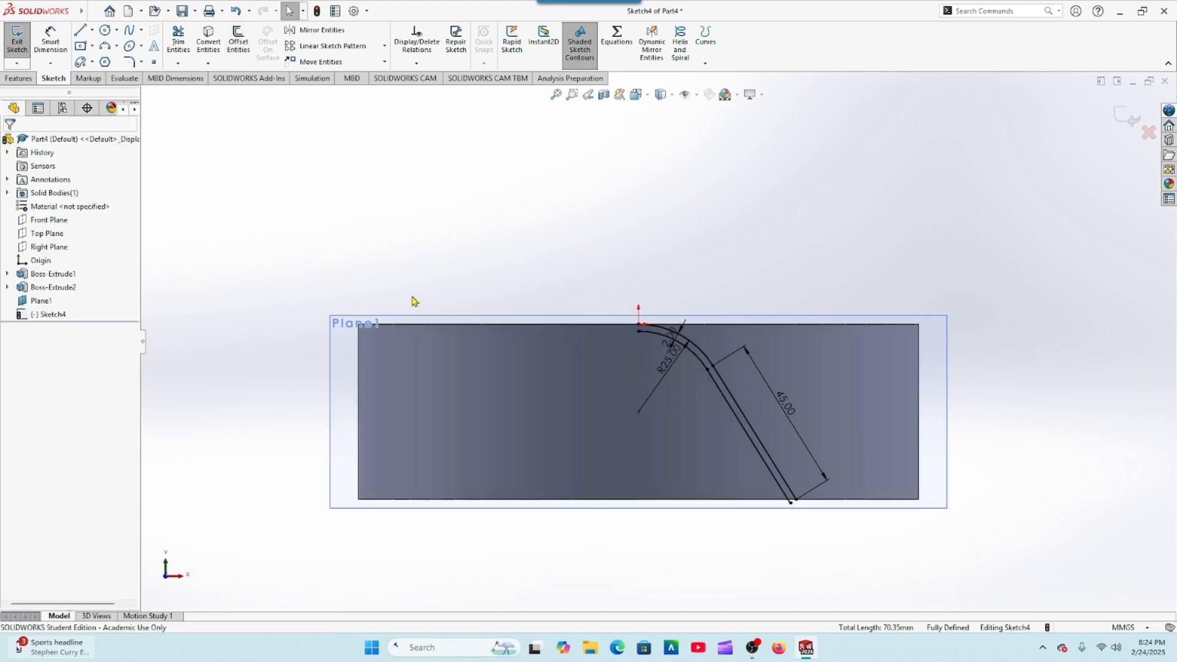
Step: Close the profile's upper end with a vertical 2 mm line from the origin to the inner arc's endpoint
{"action": "left_click", "coordinate": [80, 30]}
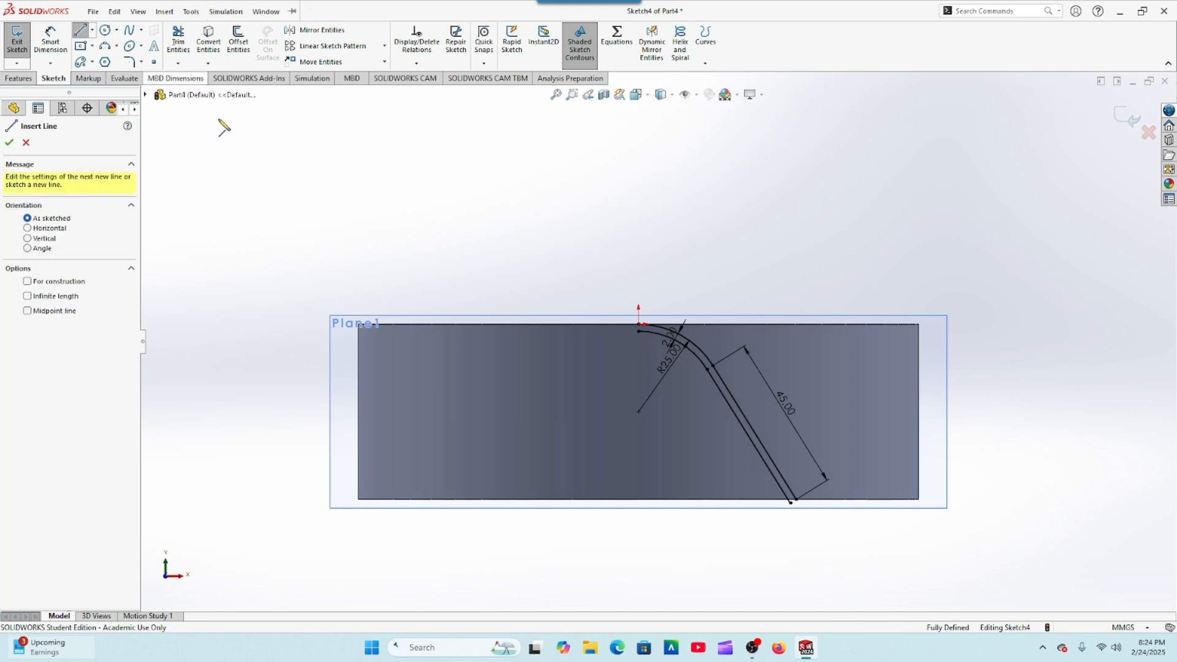
{"action": "scroll", "coordinate": [644, 337], "scroll_direction": "down", "scroll_amount": 3}
{"action": "scroll", "coordinate": [645, 342], "scroll_direction": "down", "scroll_amount": 2}
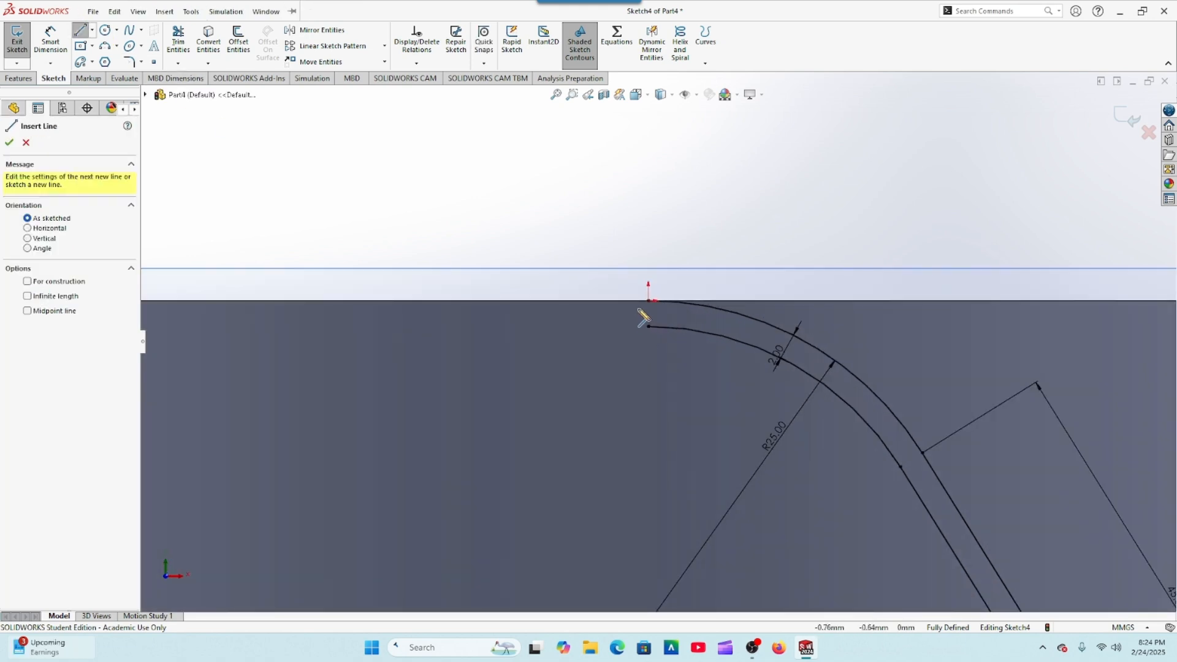
{"action": "left_click", "coordinate": [649, 300]}
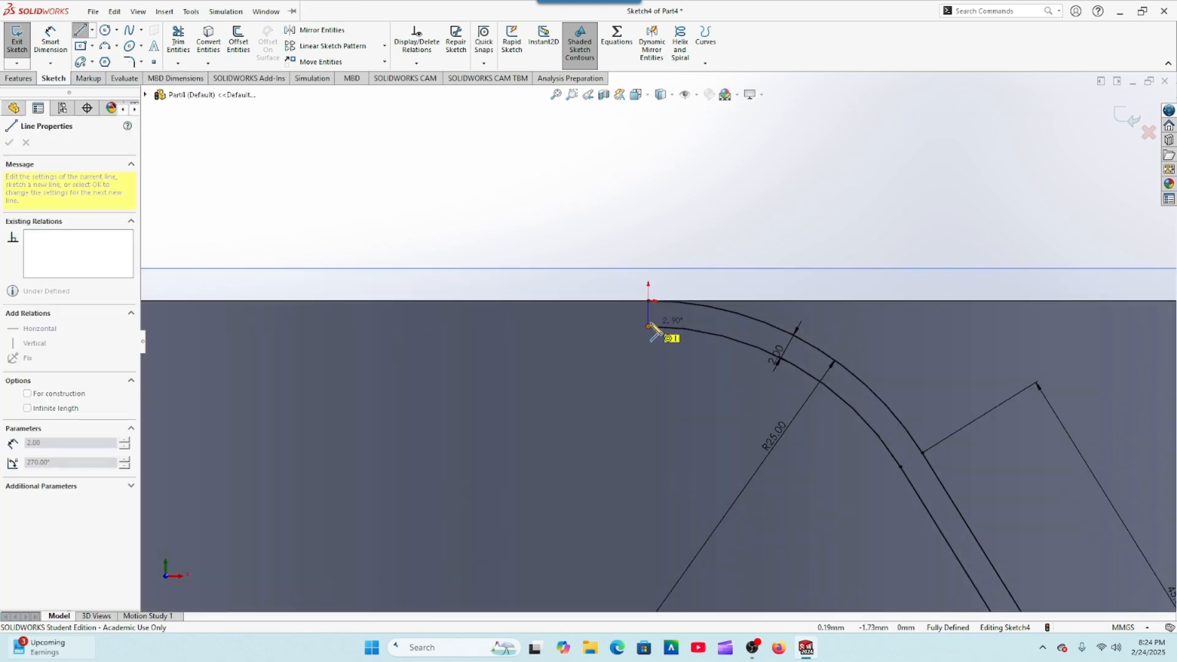
{"action": "double_click", "coordinate": [648, 326]}
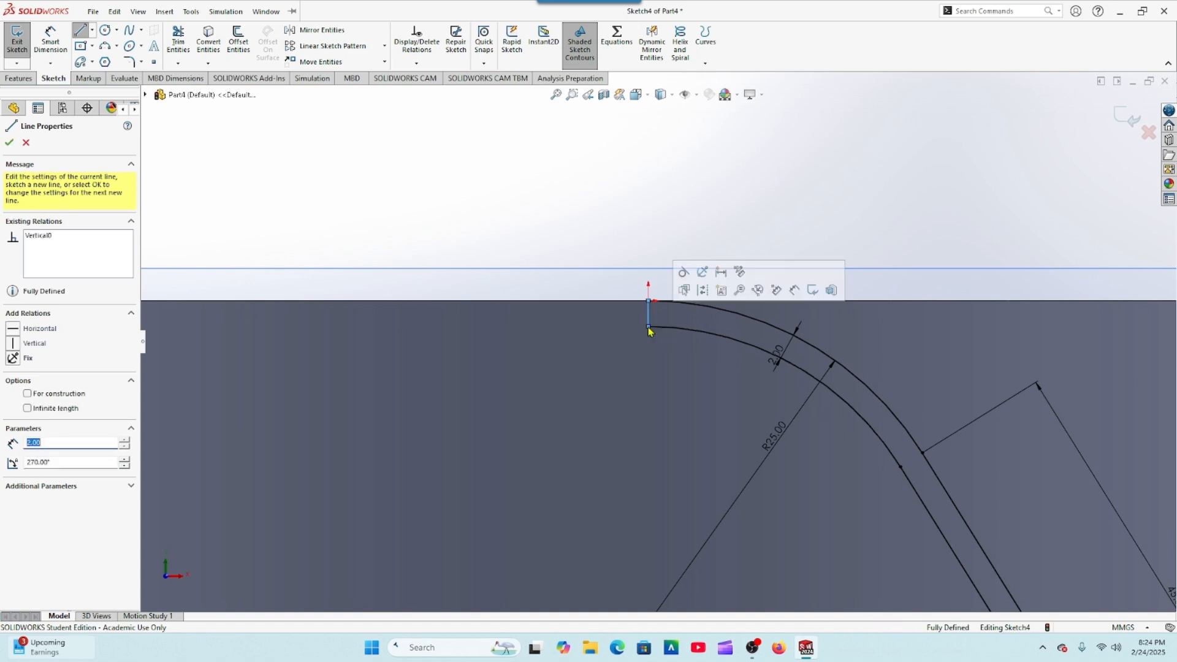
{"action": "left_click", "coordinate": [9, 143]}
{"action": "key", "text": "f"}
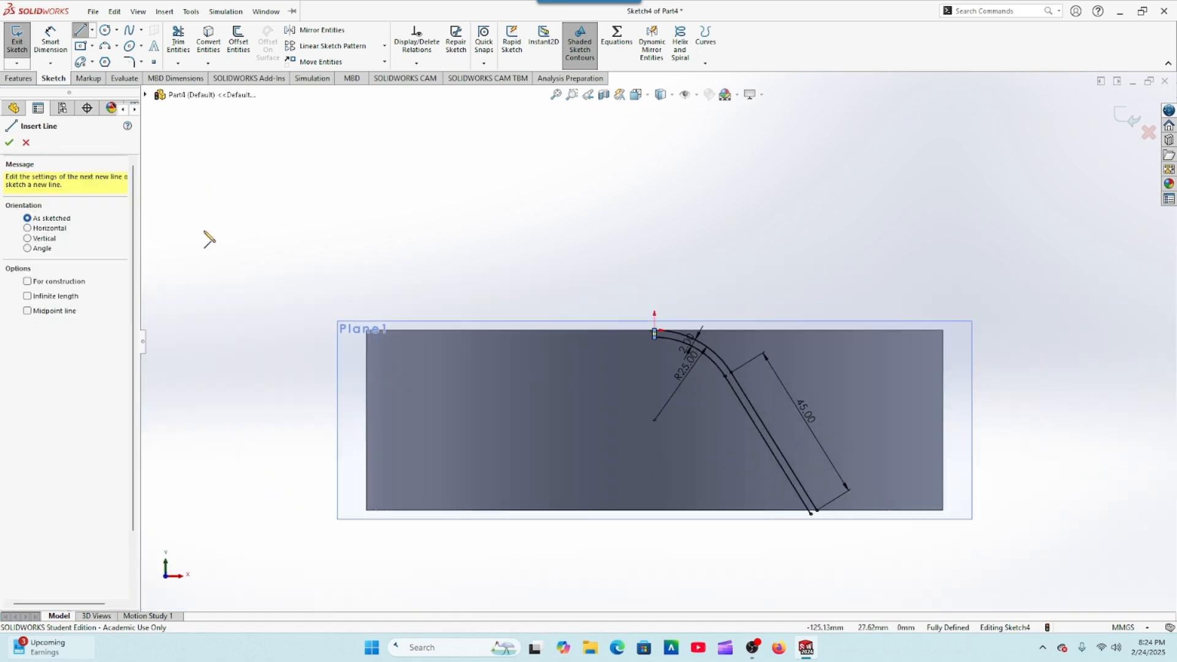
Step: Sketch a three-point arc of about 8.5 mm radius from the outer slanted line's lower end to the inner slanted line
{"action": "left_click", "coordinate": [104, 46]}
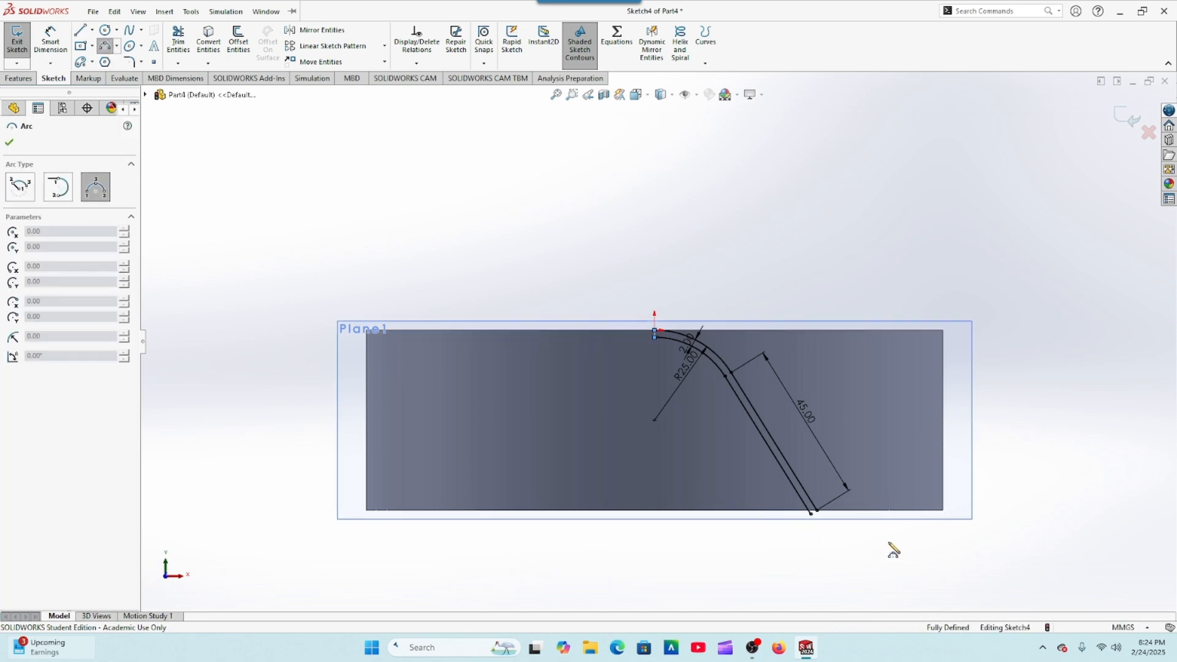
{"action": "scroll", "coordinate": [842, 528], "scroll_direction": "up", "scroll_amount": 2}
{"action": "scroll", "coordinate": [797, 477], "scroll_direction": "down", "scroll_amount": 10}
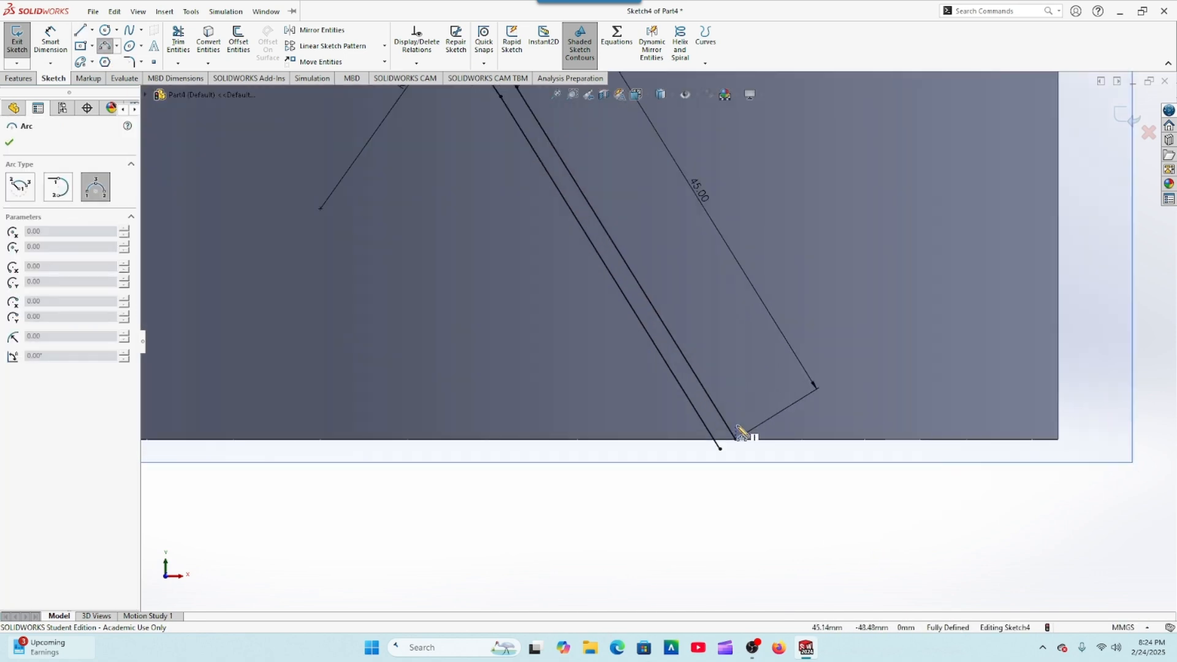
{"action": "scroll", "coordinate": [742, 434], "scroll_direction": "down", "scroll_amount": 2}
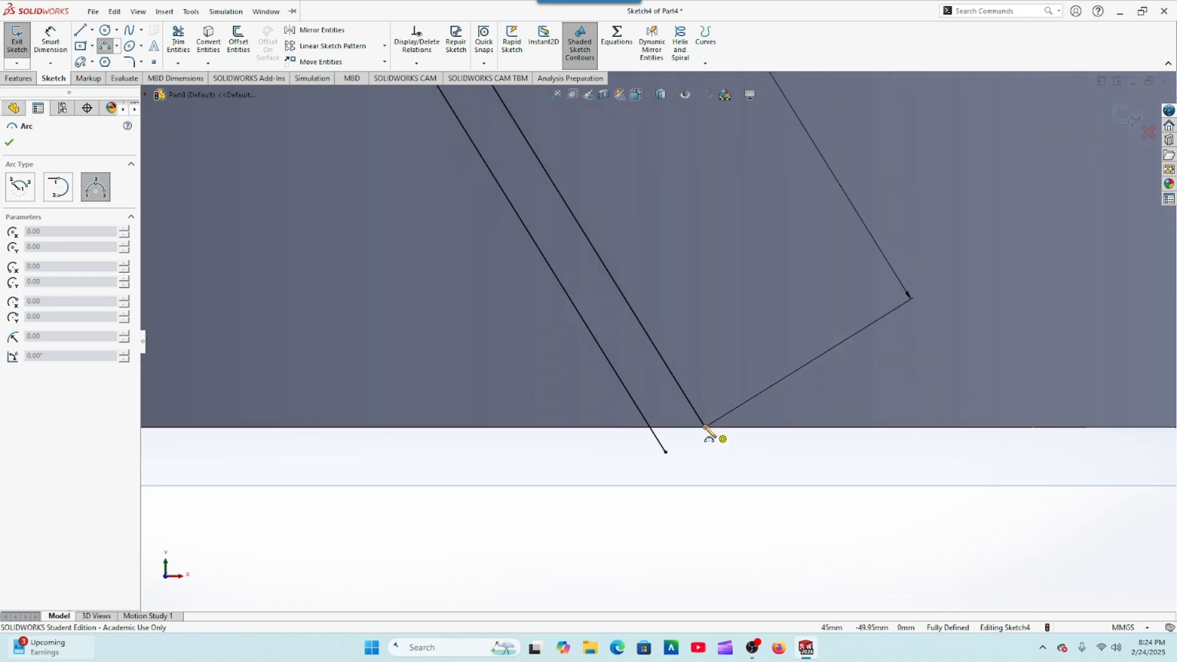
{"action": "left_click", "coordinate": [705, 427]}
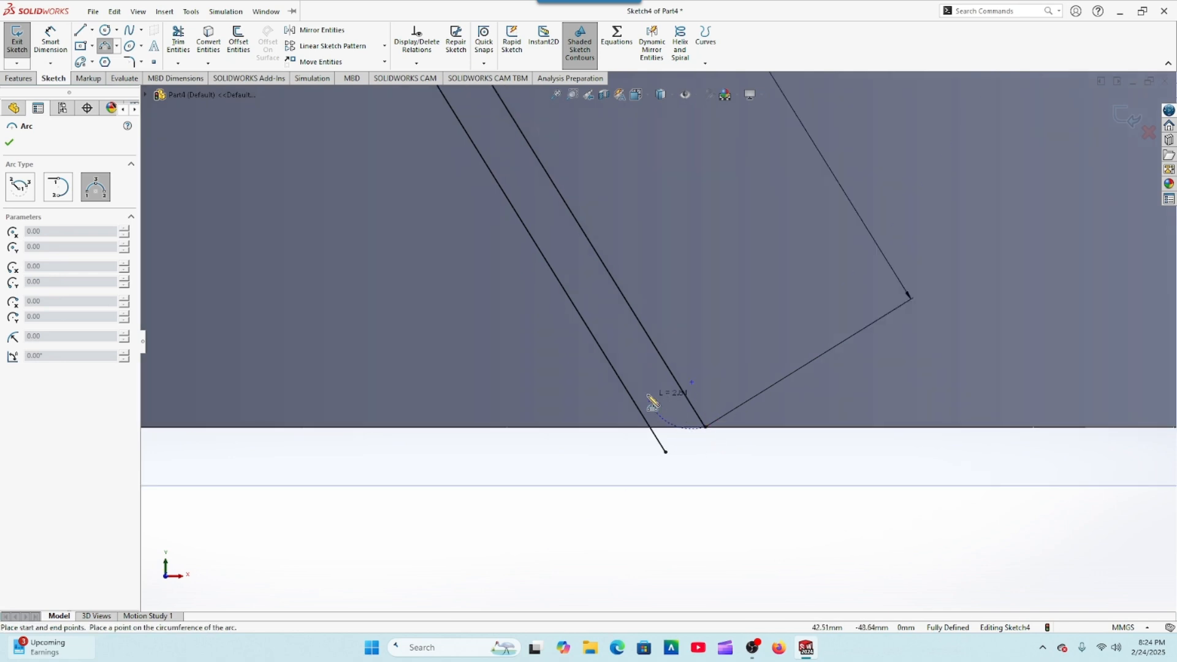
{"action": "left_click", "coordinate": [608, 359]}
{"action": "left_click", "coordinate": [644, 398]}
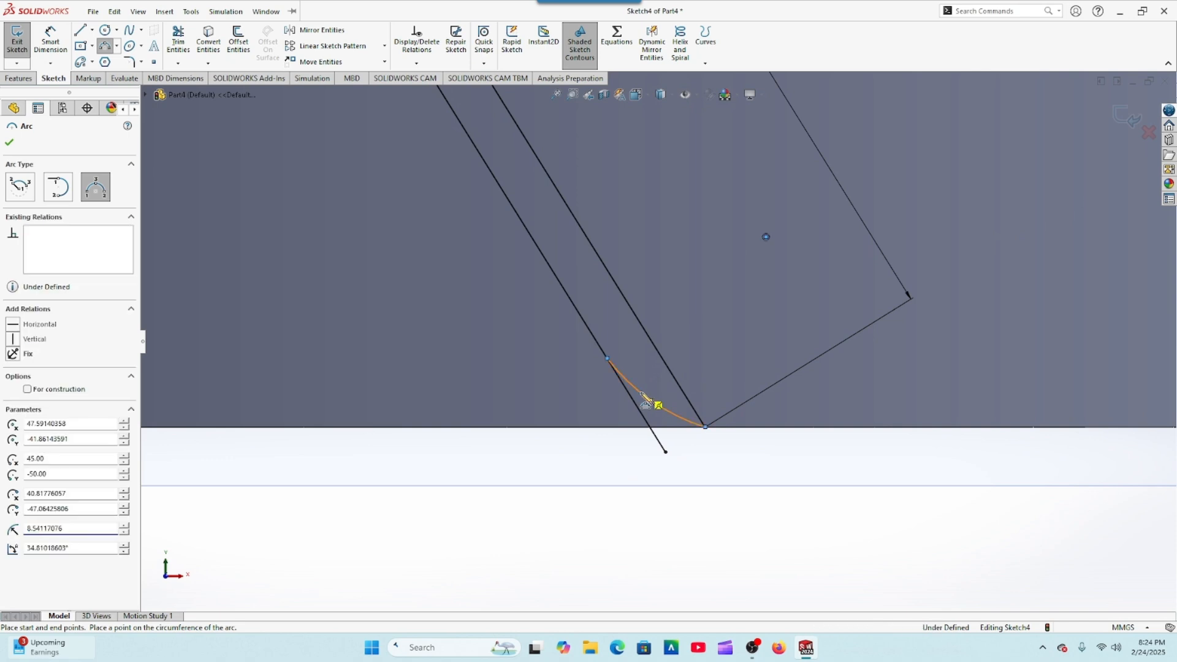
{"action": "right_click", "coordinate": [645, 400]}
{"action": "left_click", "coordinate": [663, 400]}
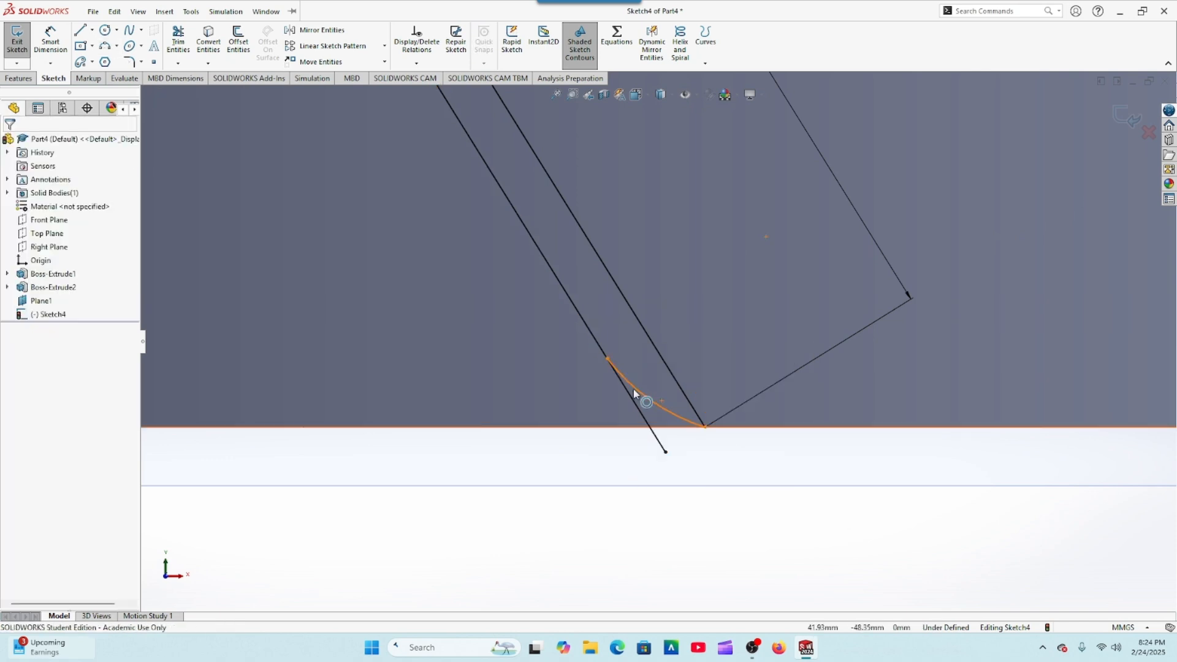
Step: Dimension the radius of the arc at the profile's lower end as 5 mm
{"action": "left_click", "coordinate": [51, 43]}
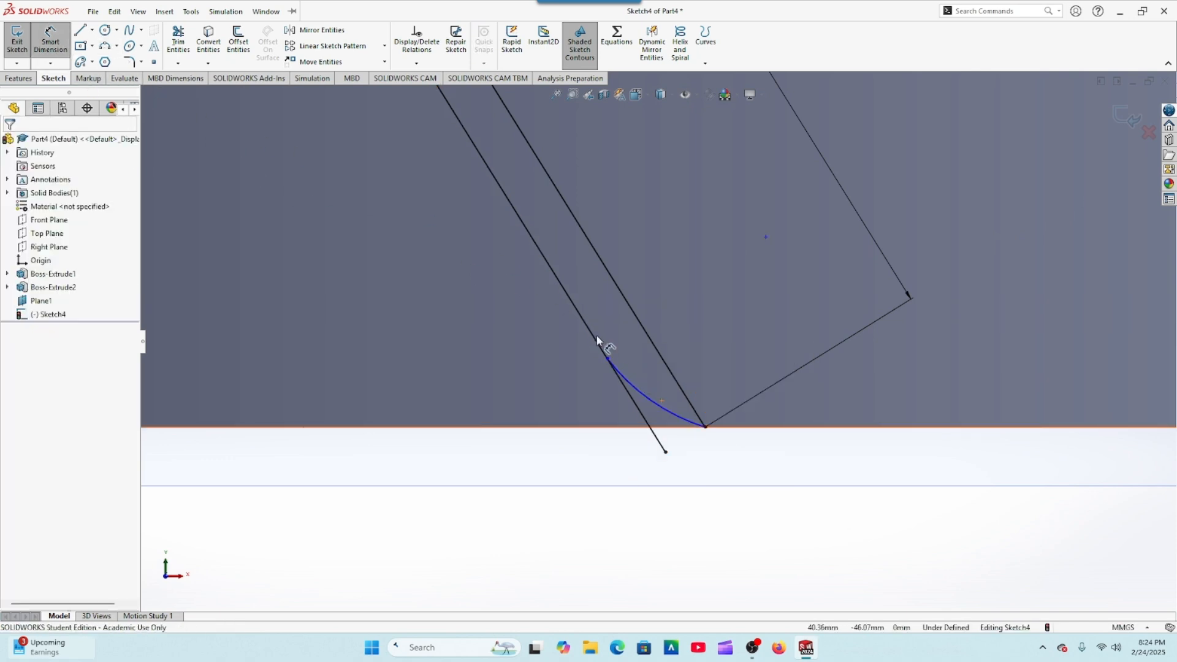
{"action": "left_click", "coordinate": [634, 383]}
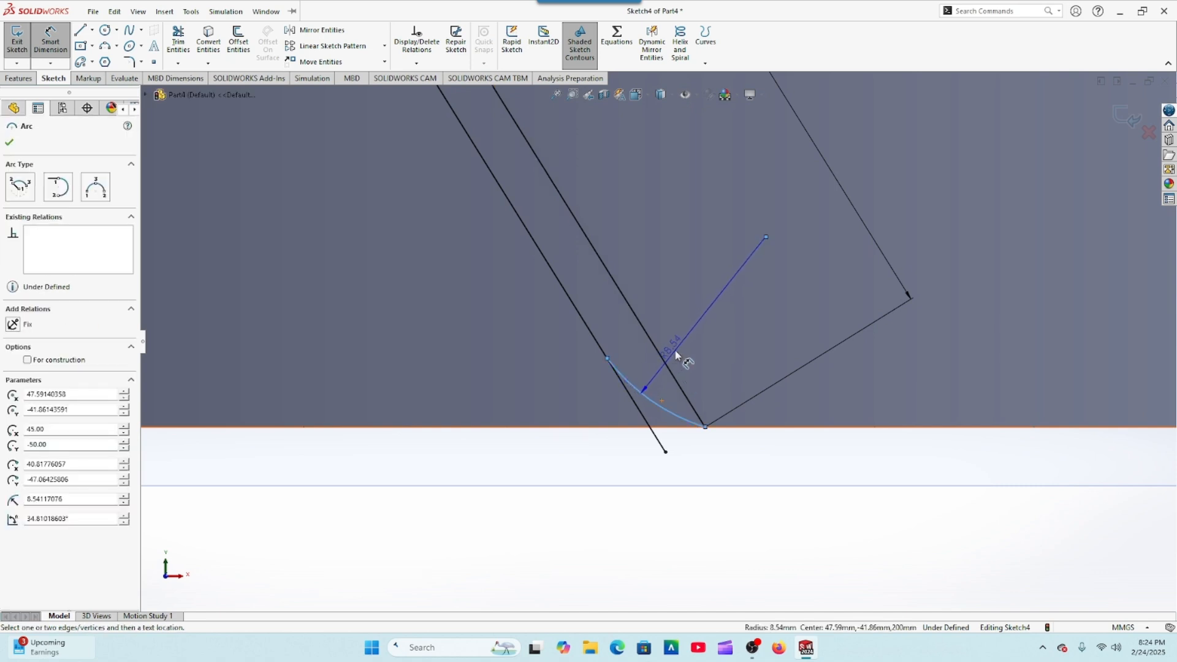
{"action": "left_click", "coordinate": [677, 349]}
{"action": "type", "text": "5"}
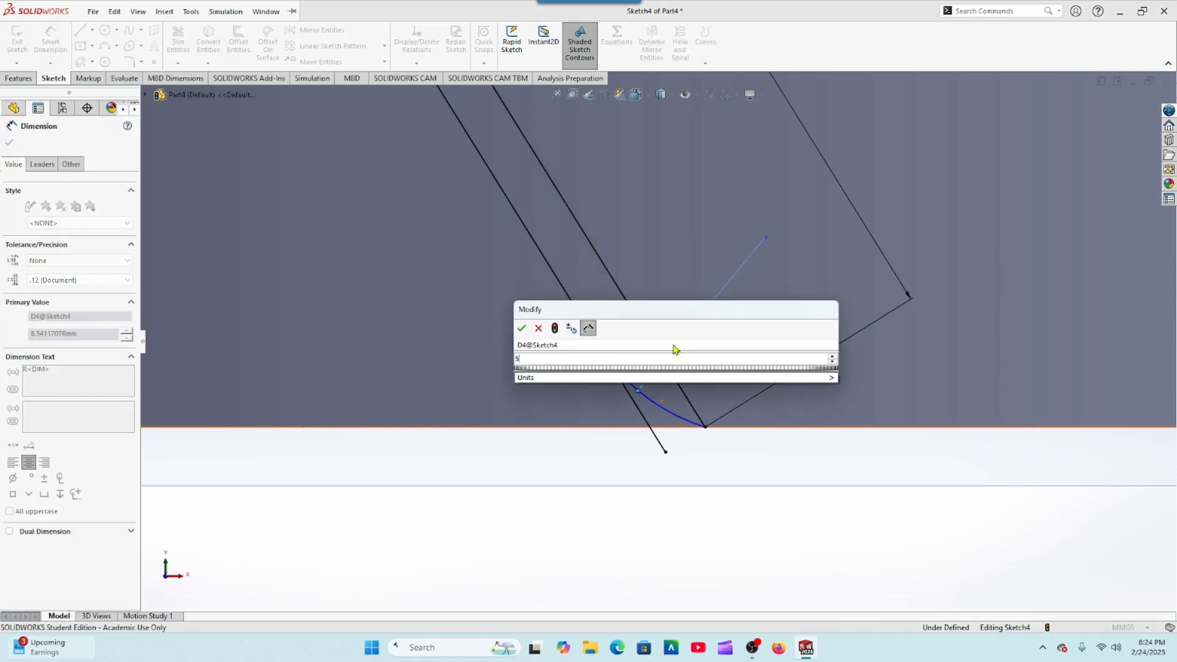
{"action": "key", "text": "Return"}
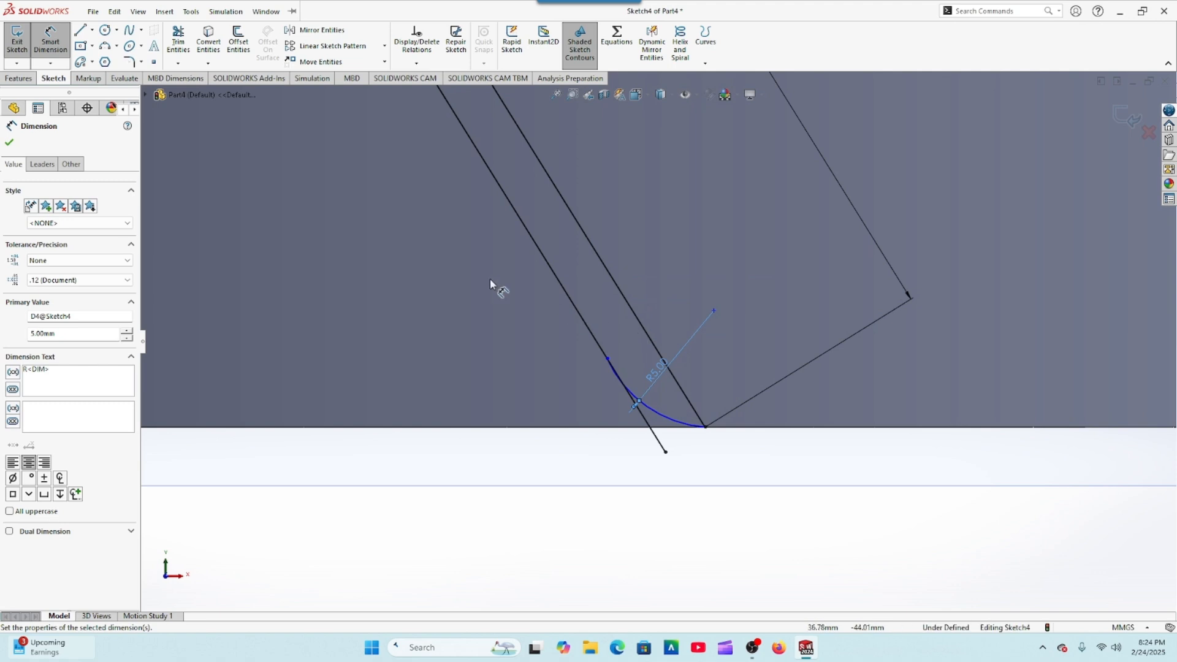
{"action": "left_click", "coordinate": [9, 144]}
Step: Add a tangent relation between the 5 mm arc and the inner slanted line
{"action": "scroll", "coordinate": [576, 411], "scroll_direction": "down", "scroll_amount": 2}
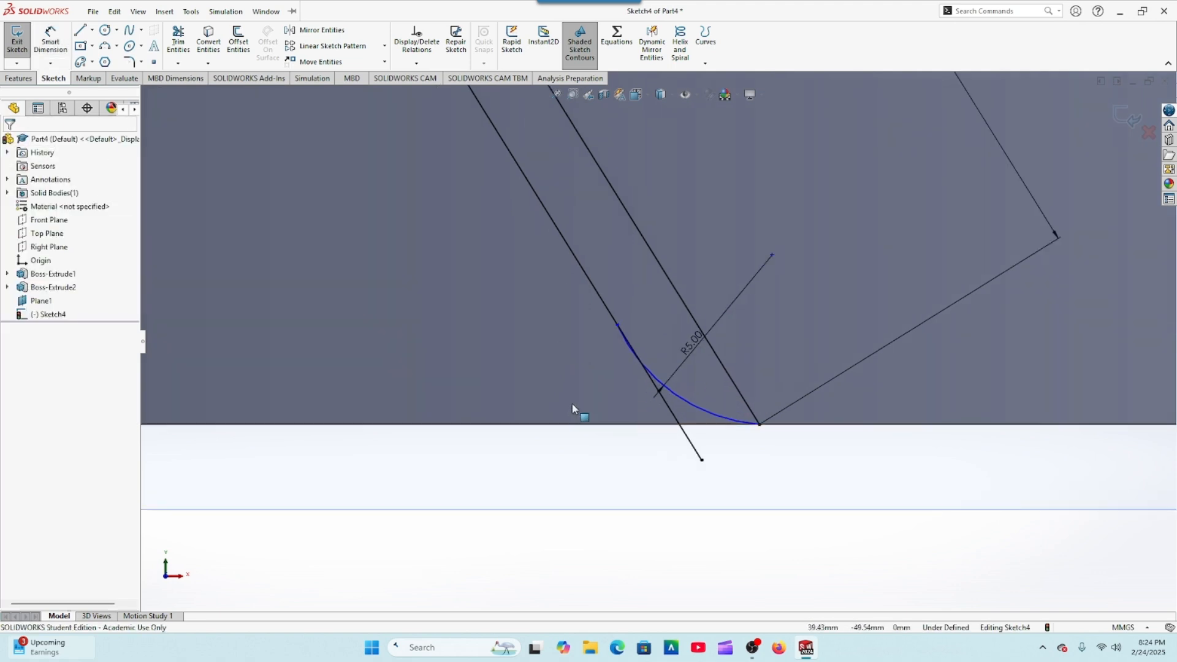
{"action": "left_click", "coordinate": [696, 406]}
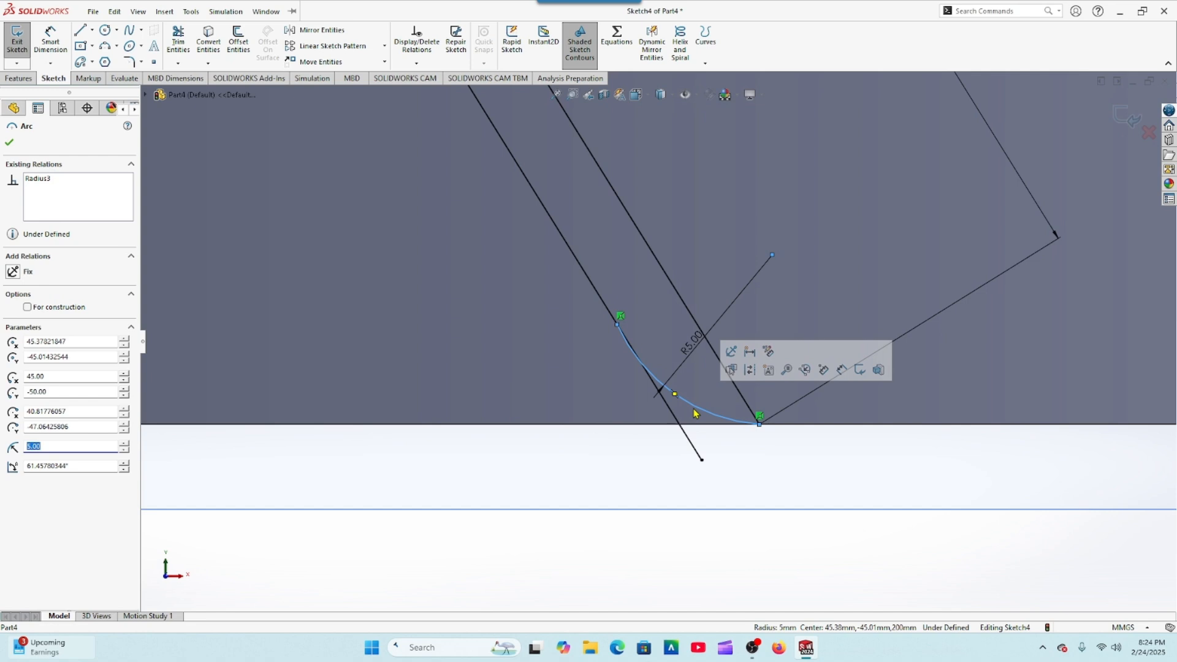
{"action": "left_click", "coordinate": [599, 292], "text": "ctrl"}
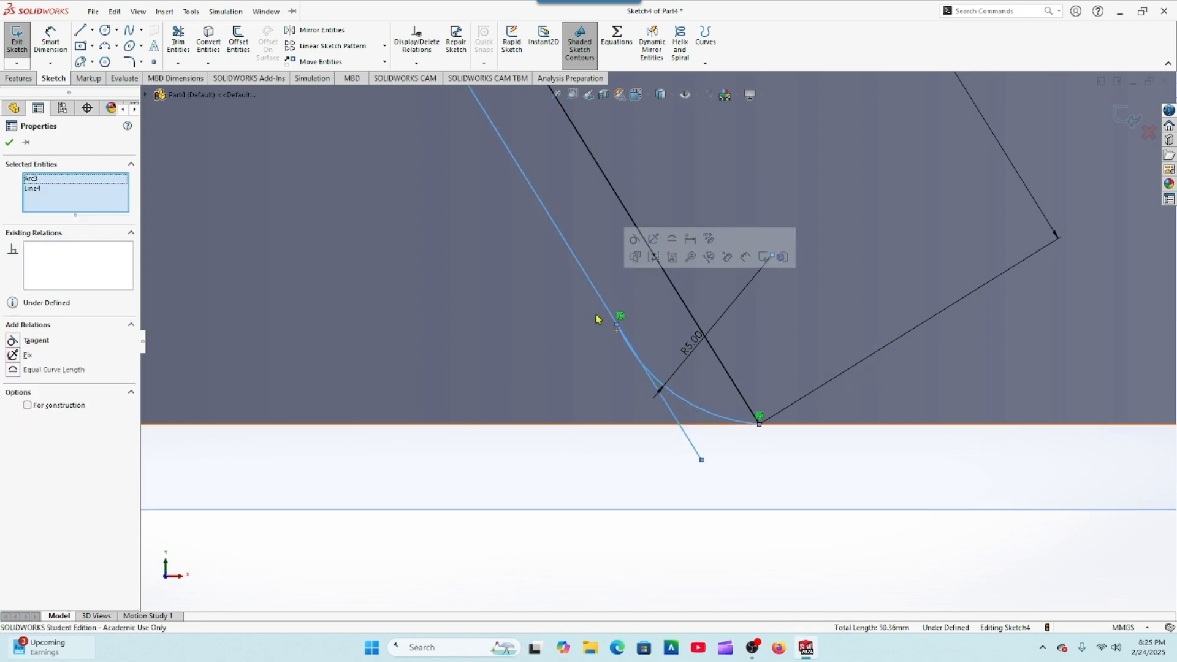
{"action": "left_click", "coordinate": [14, 341]}
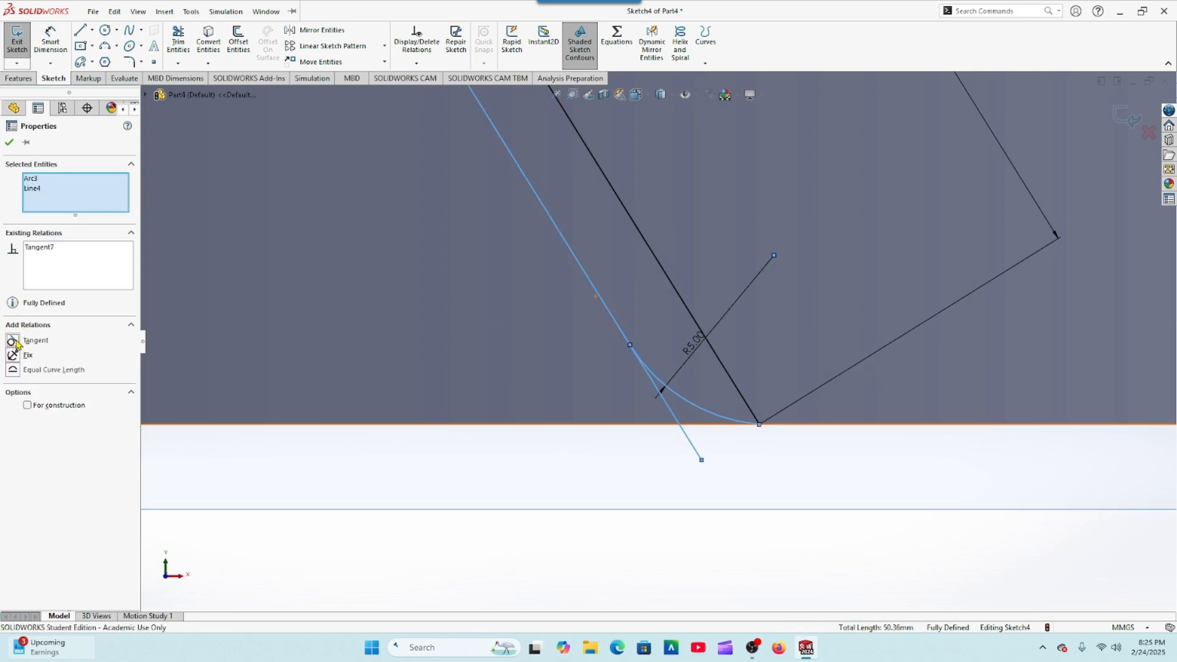
{"action": "left_click", "coordinate": [9, 143]}
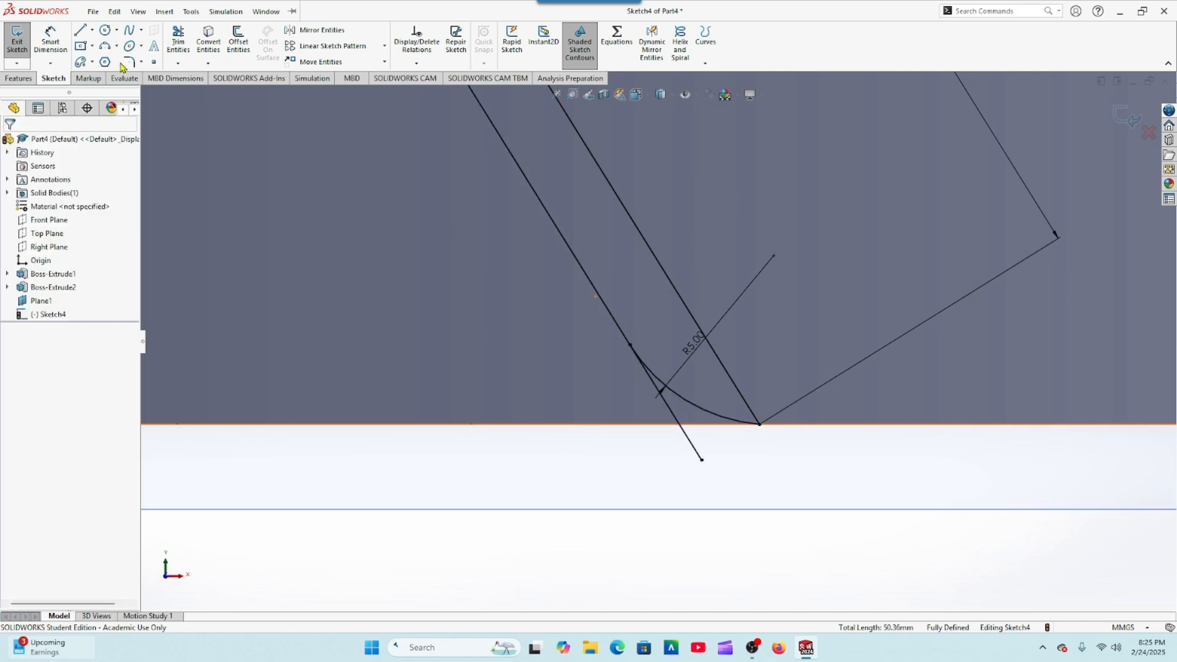
Step: Trim the inner slanted line's excess beyond the 5 mm arc using Trim to closest
{"action": "left_click", "coordinate": [177, 42]}
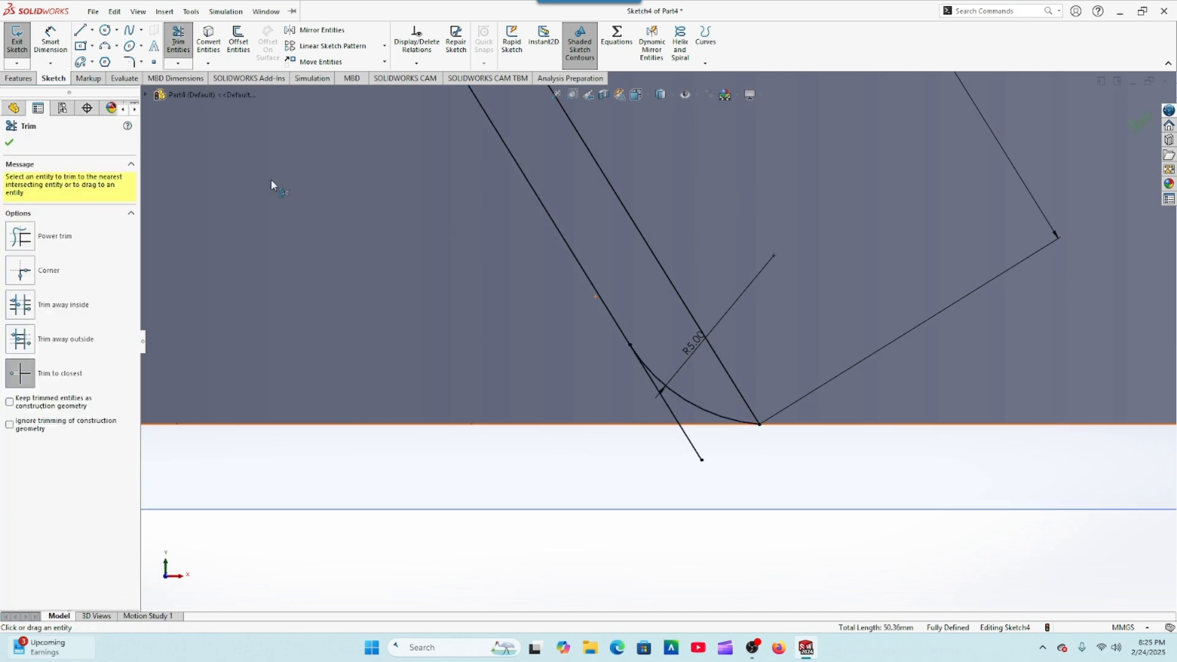
{"action": "left_click", "coordinate": [668, 409]}
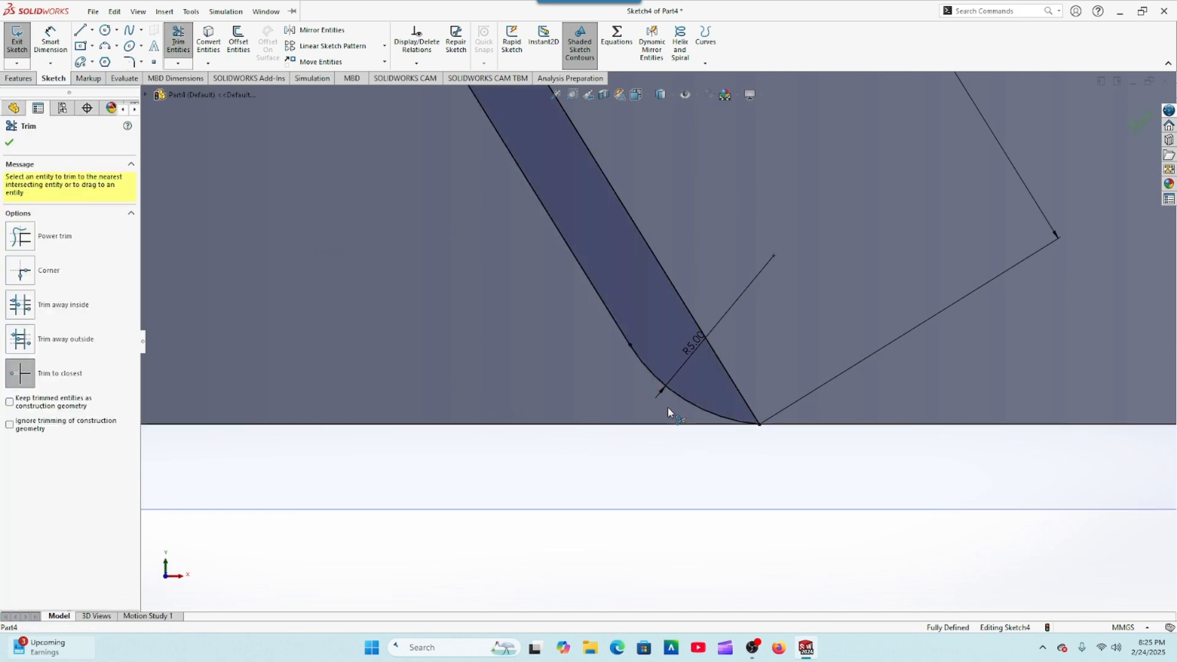
{"action": "left_click", "coordinate": [12, 146]}
{"action": "key", "text": "f"}
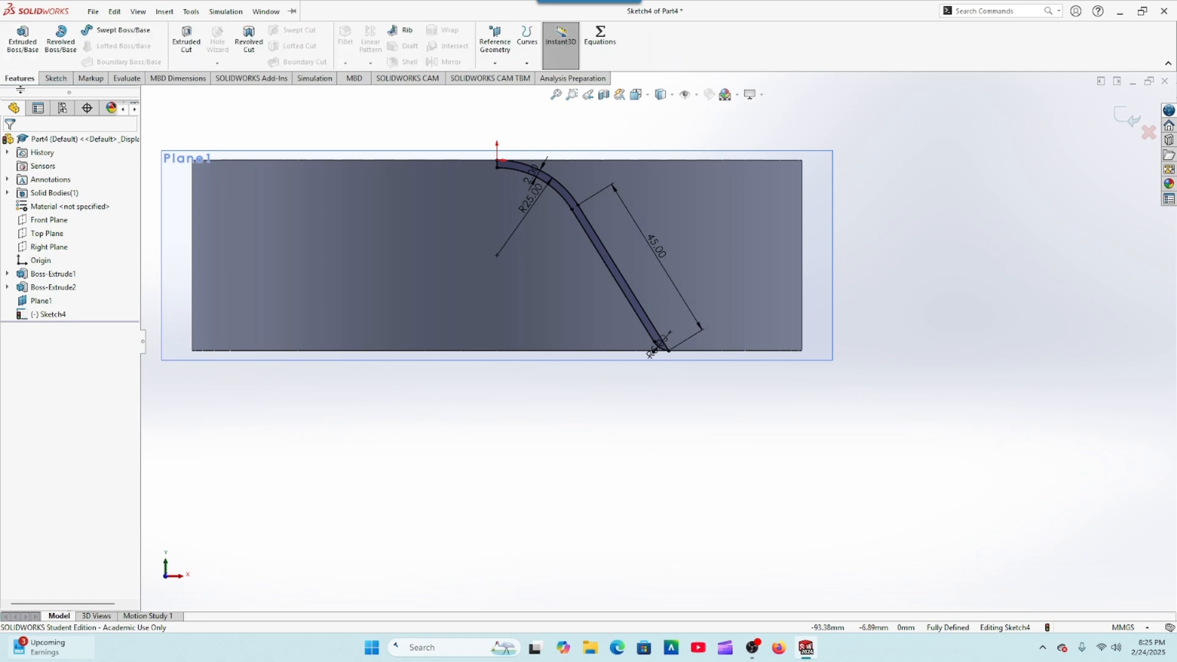
Step: Extrude the blade profile in the reversed direction up to the ring's outer cylindrical surface, merging the result
{"action": "left_click", "coordinate": [22, 38]}
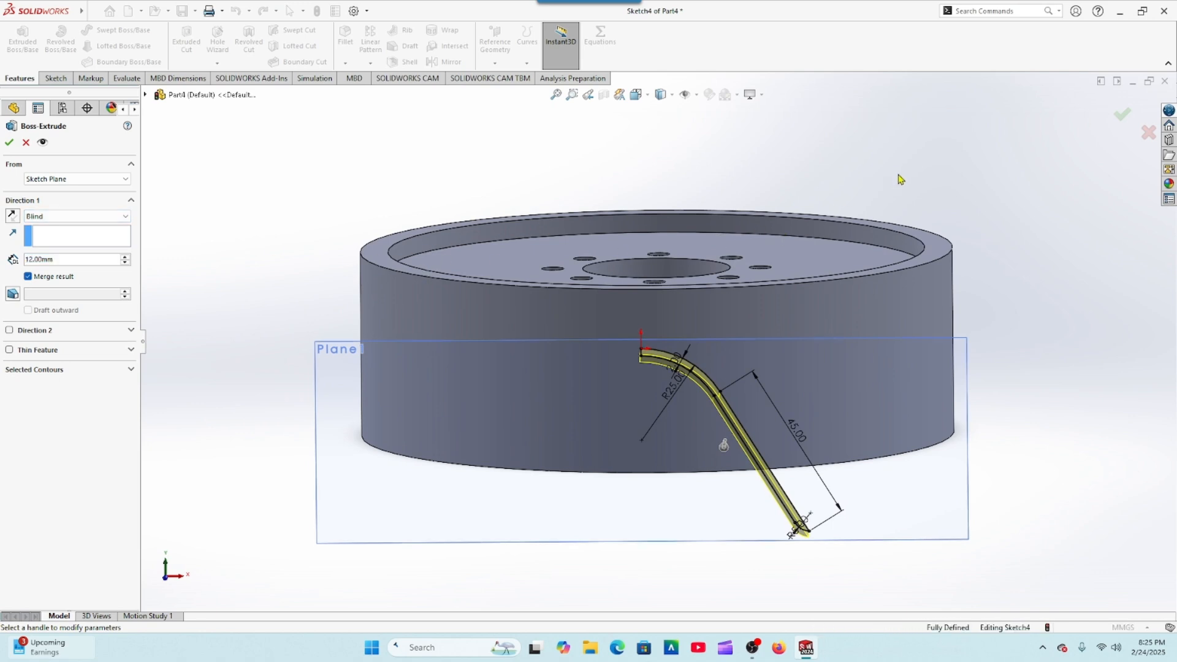
{"action": "middle_click_drag", "start_coordinate": [896, 179], "coordinate": [884, 197]}
{"action": "left_click", "coordinate": [12, 215]}
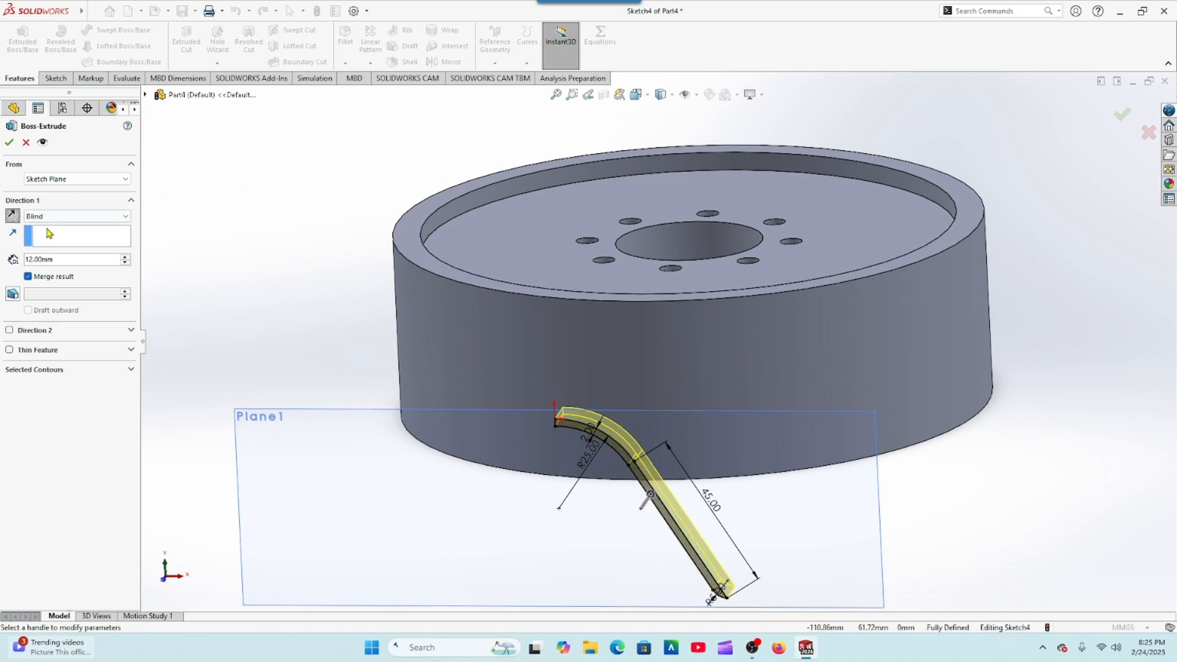
{"action": "left_click", "coordinate": [77, 218]}
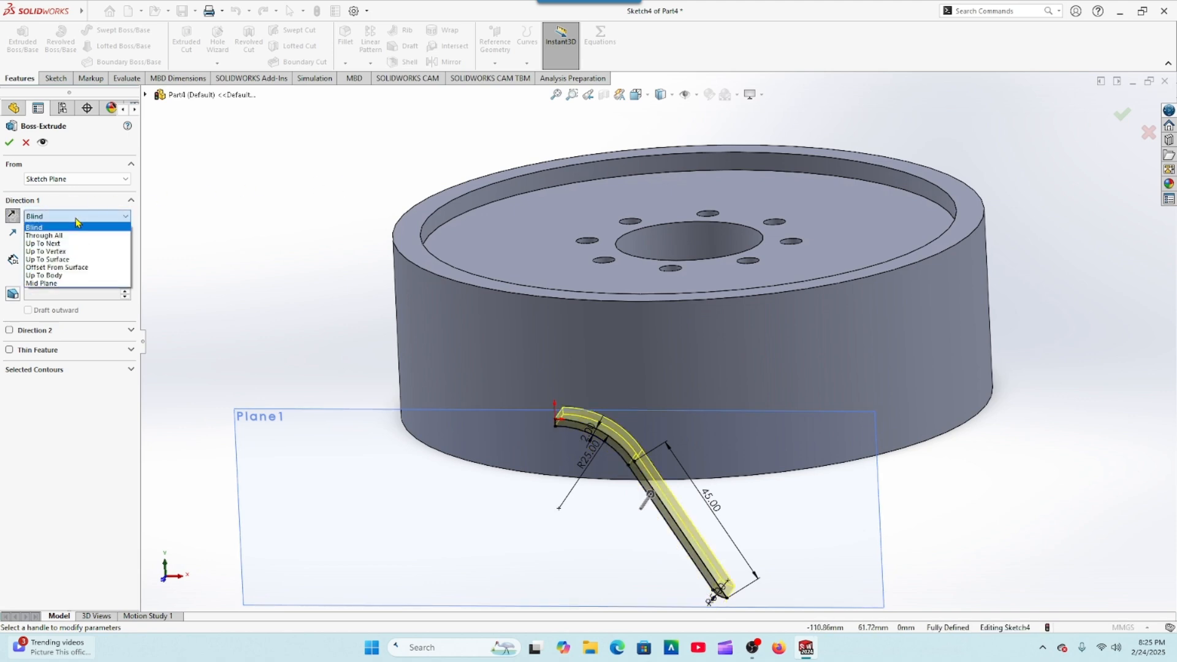
{"action": "left_click", "coordinate": [63, 259]}
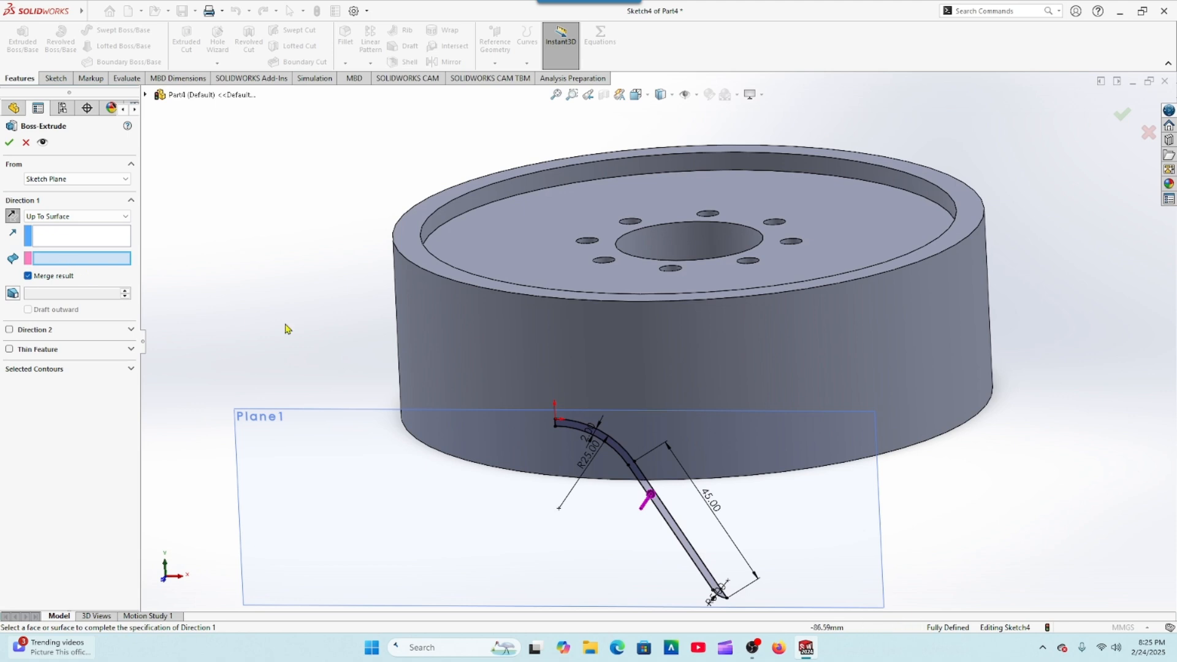
{"action": "left_click", "coordinate": [575, 353]}
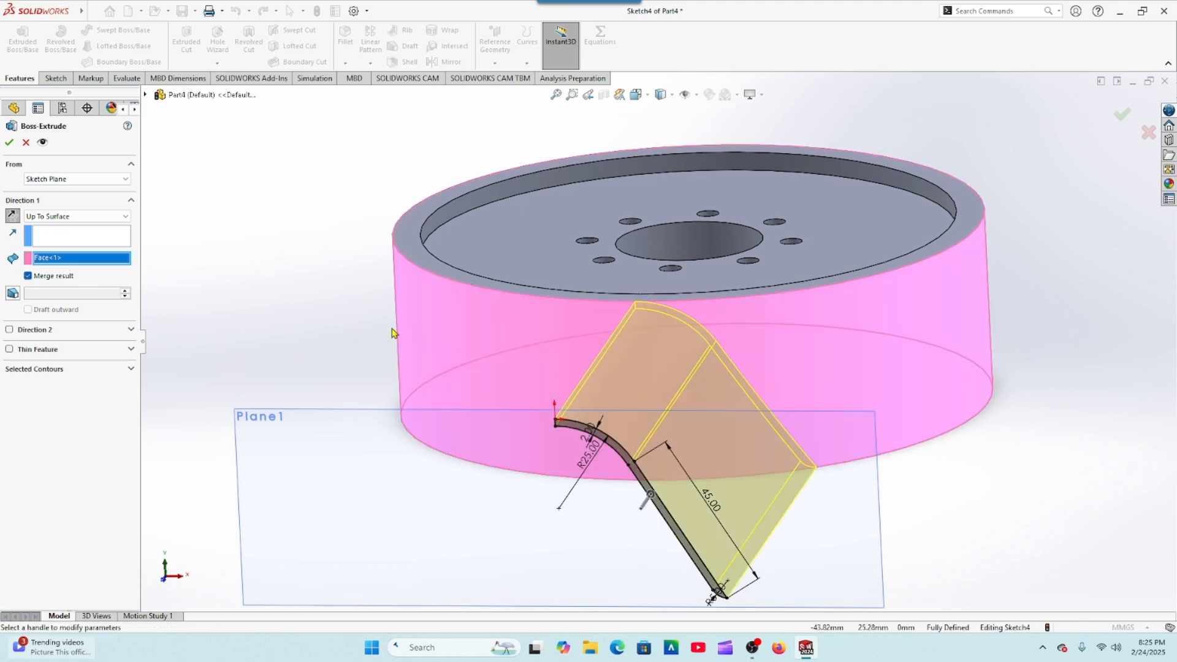
{"action": "left_click", "coordinate": [9, 142]}
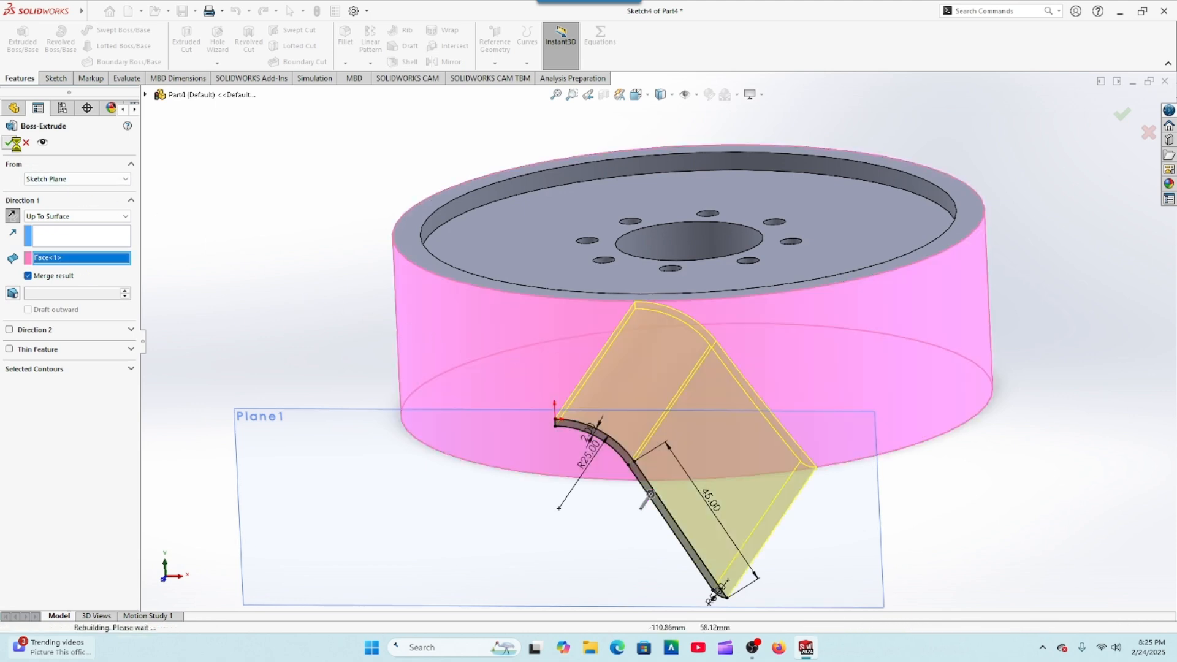
Step: Circularly pattern the extruded blade around the hub's central hole edge with 8 equally spaced instances over 360 degrees
{"action": "middle_click_drag", "start_coordinate": [306, 226], "coordinate": [333, 323]}
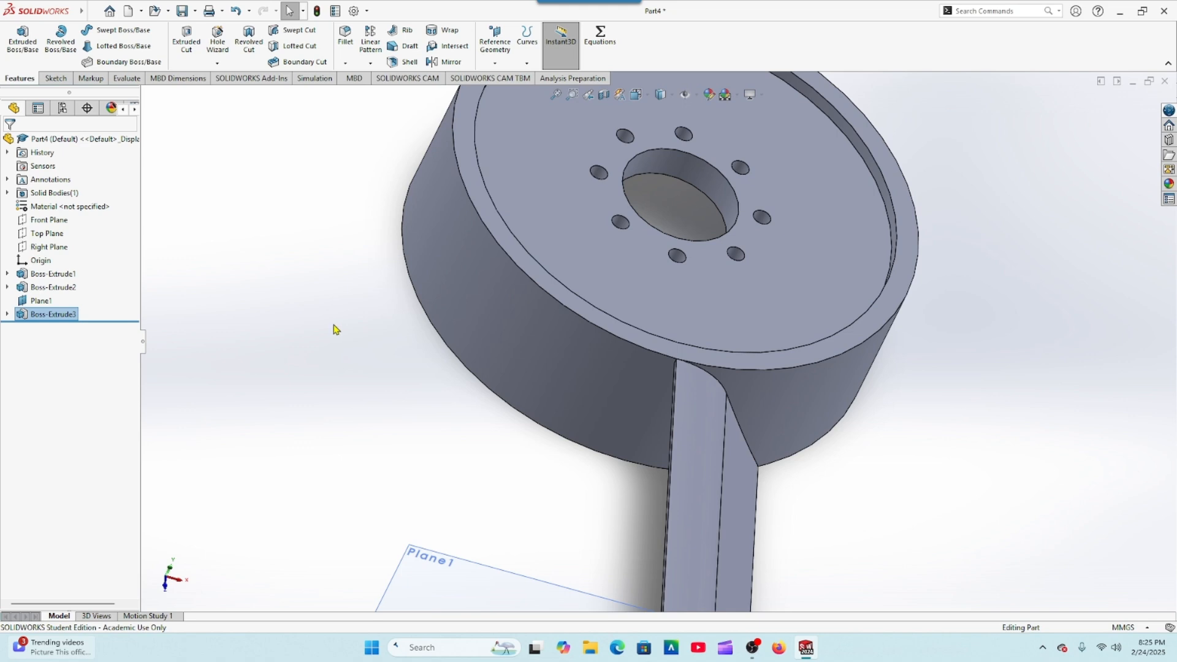
{"action": "scroll", "coordinate": [344, 303], "scroll_direction": "up", "scroll_amount": 4}
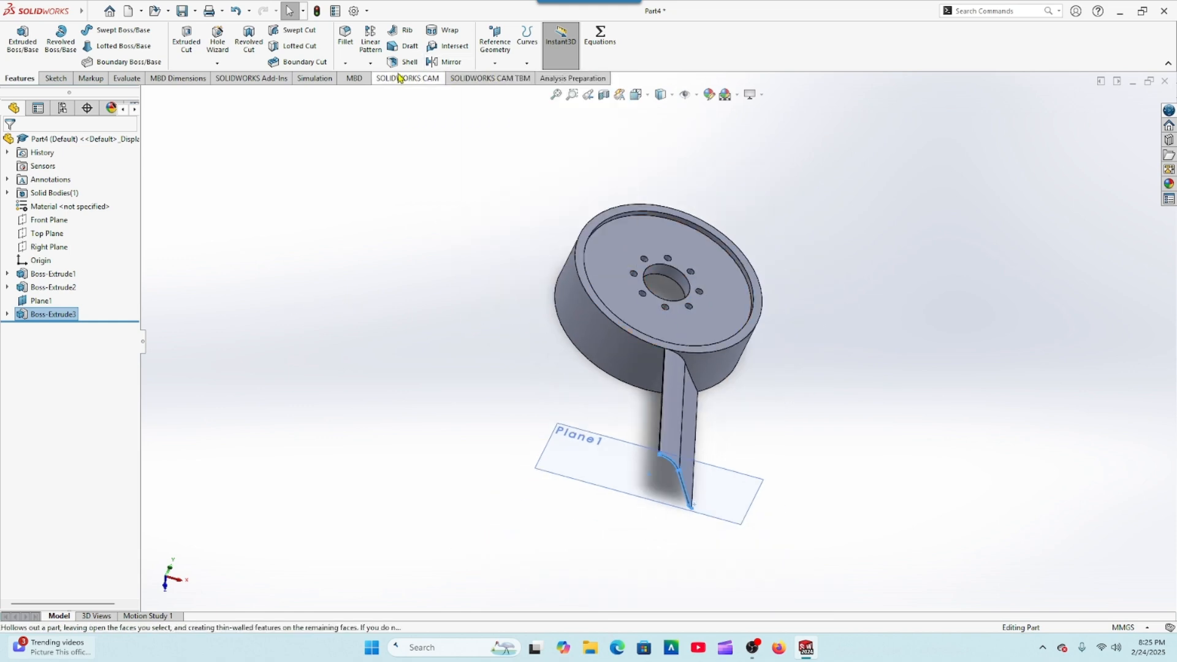
{"action": "left_click", "coordinate": [371, 63]}
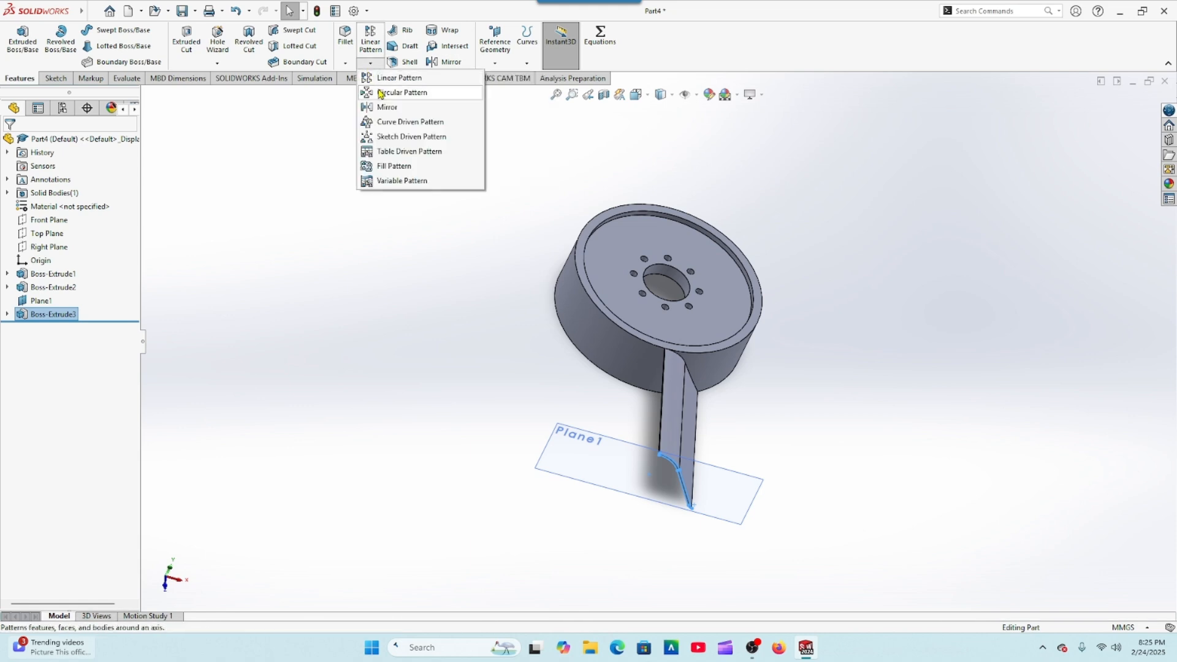
{"action": "left_click", "coordinate": [381, 94]}
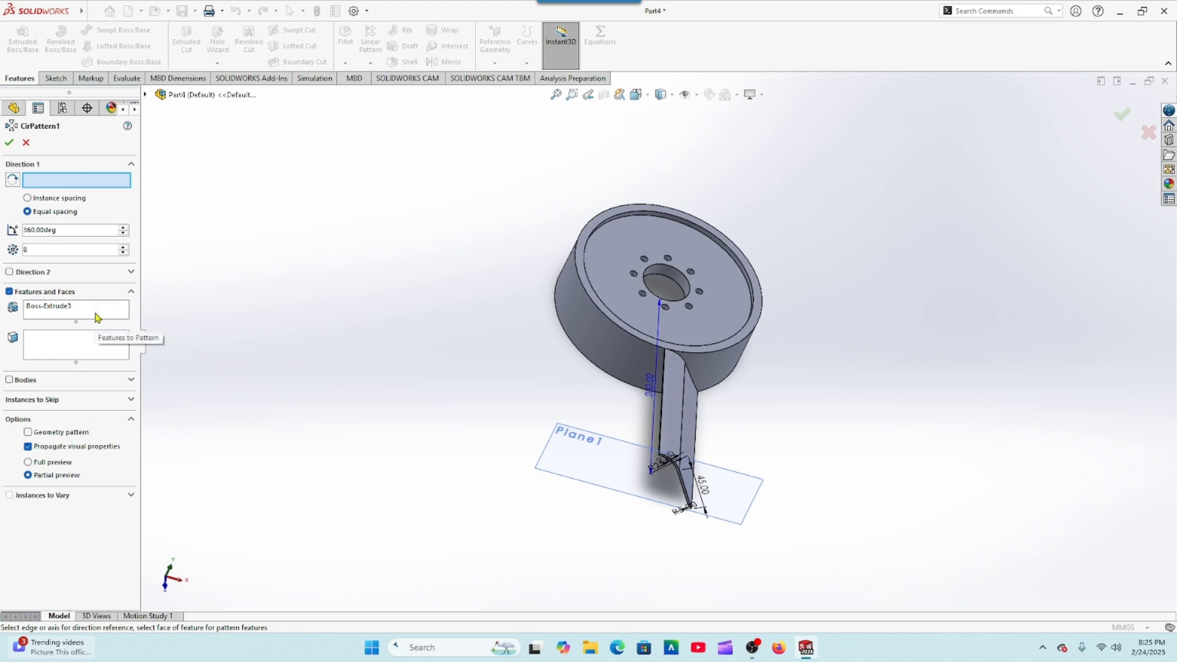
{"action": "left_click", "coordinate": [146, 95]}
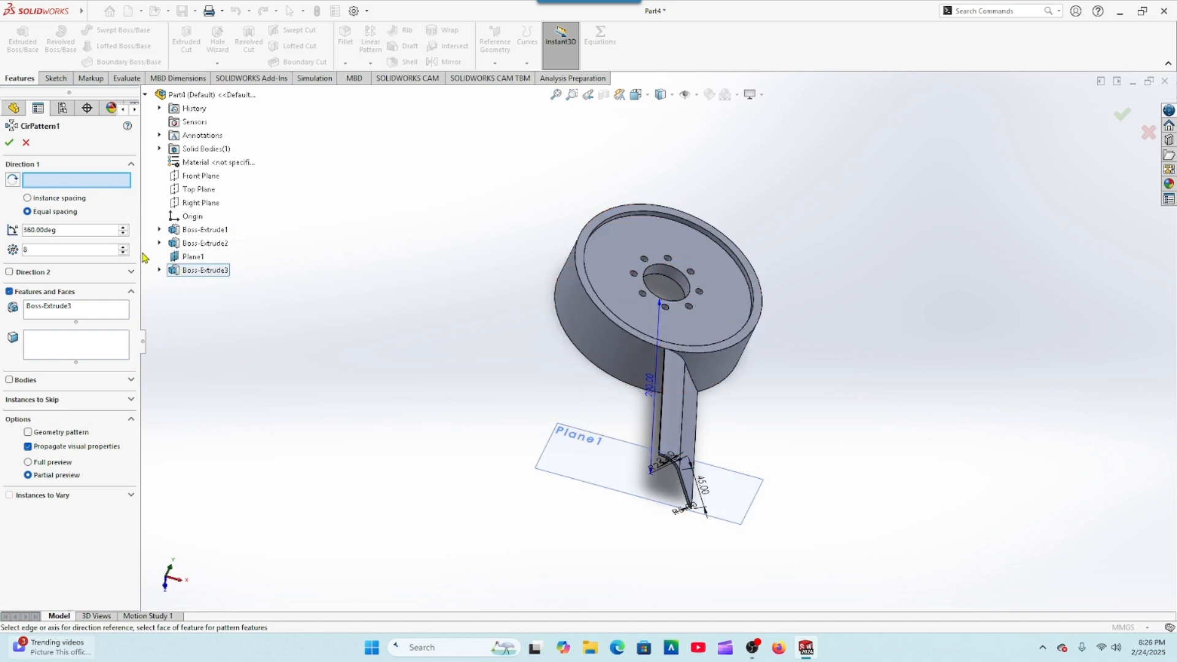
{"action": "left_click", "coordinate": [644, 290]}
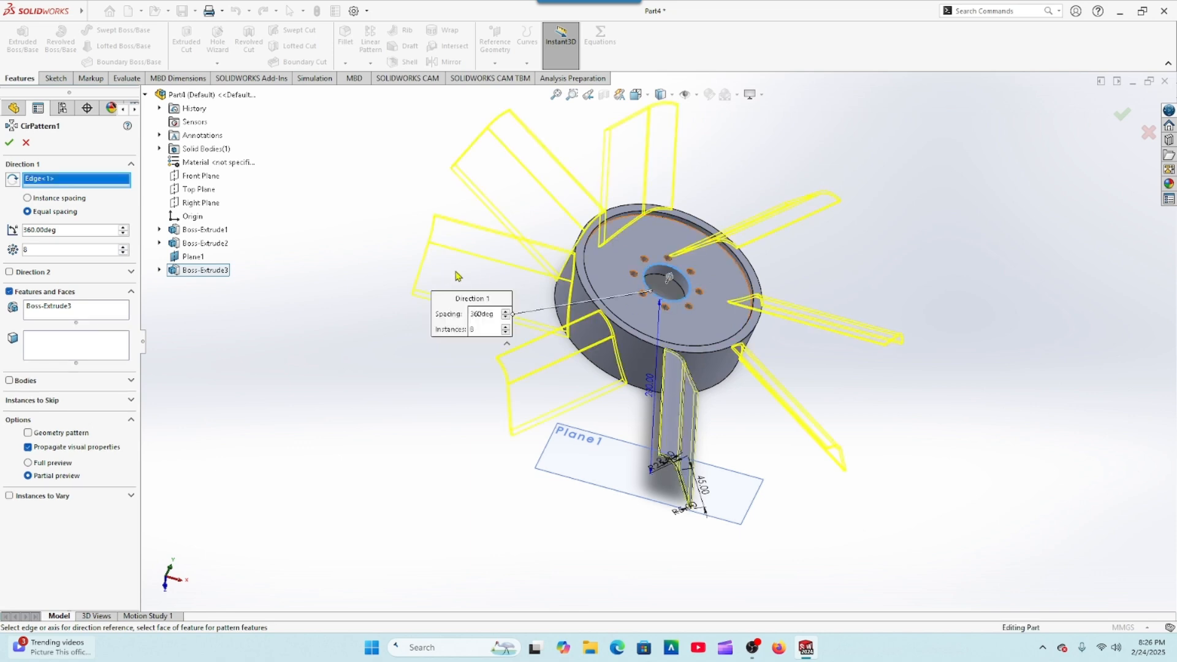
{"action": "left_click", "coordinate": [10, 144]}
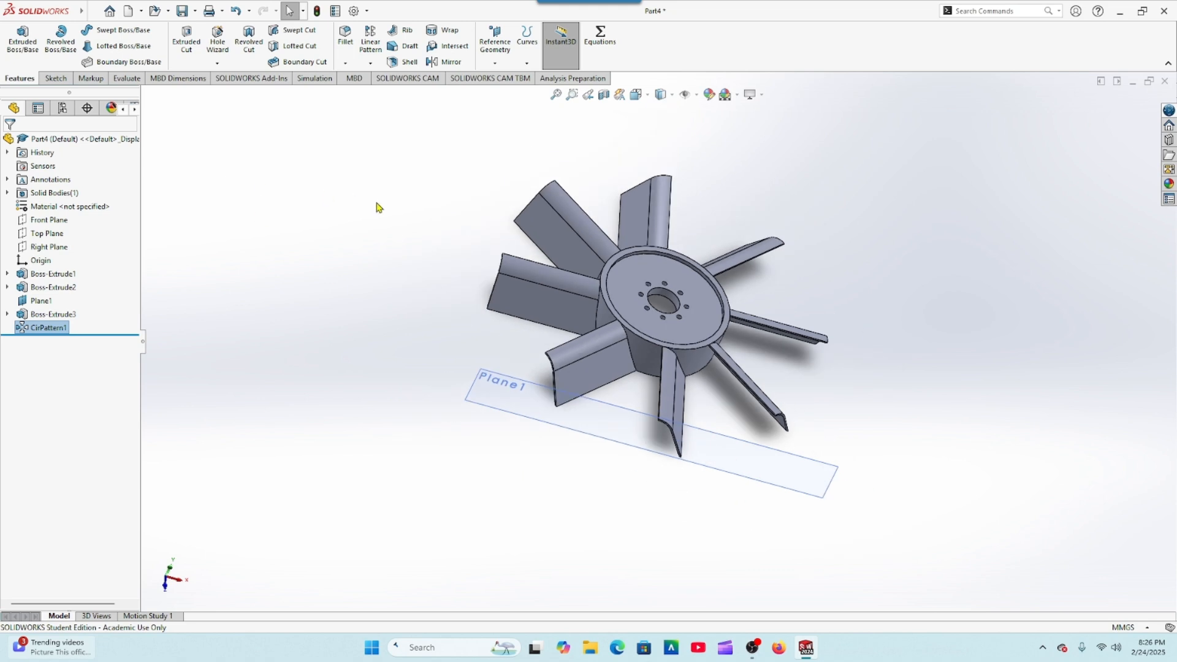
Step: Hide the reference plane Plane1 used for the blade sketch
{"action": "middle_click_drag", "start_coordinate": [376, 208], "coordinate": [375, 283]}
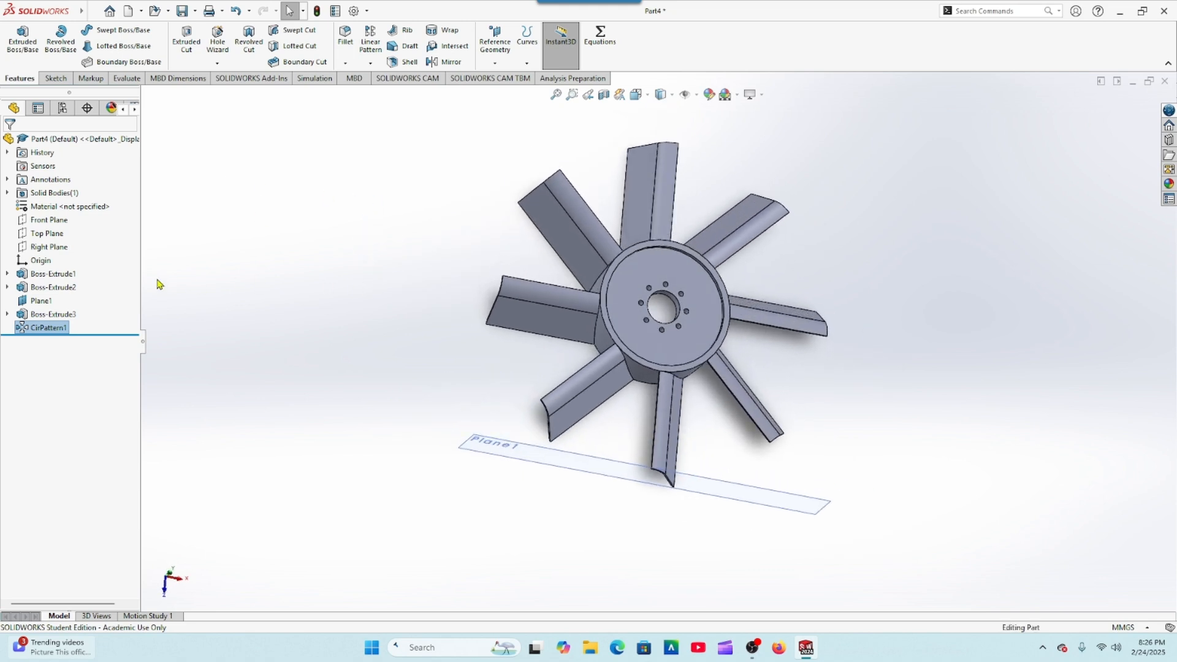
{"action": "left_click", "coordinate": [23, 304]}
{"action": "left_click", "coordinate": [50, 281]}
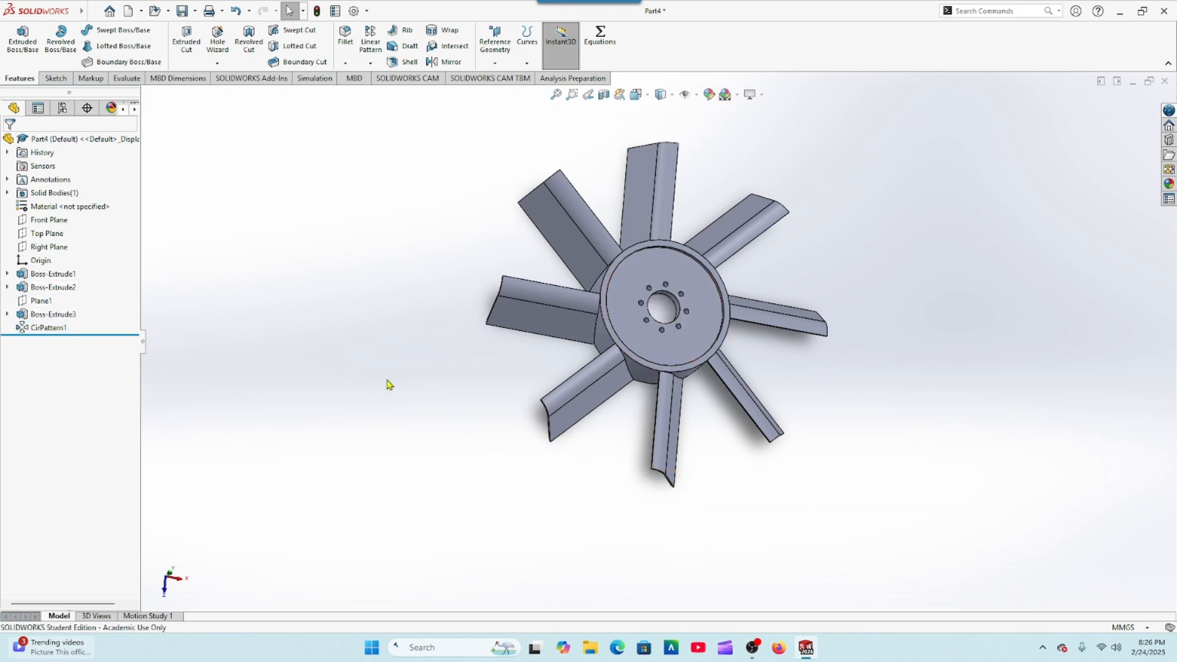
Step: Fit the whole fan in view and orient the view normal to the Top Plane
{"action": "scroll", "coordinate": [387, 380], "scroll_direction": "up", "scroll_amount": 2}
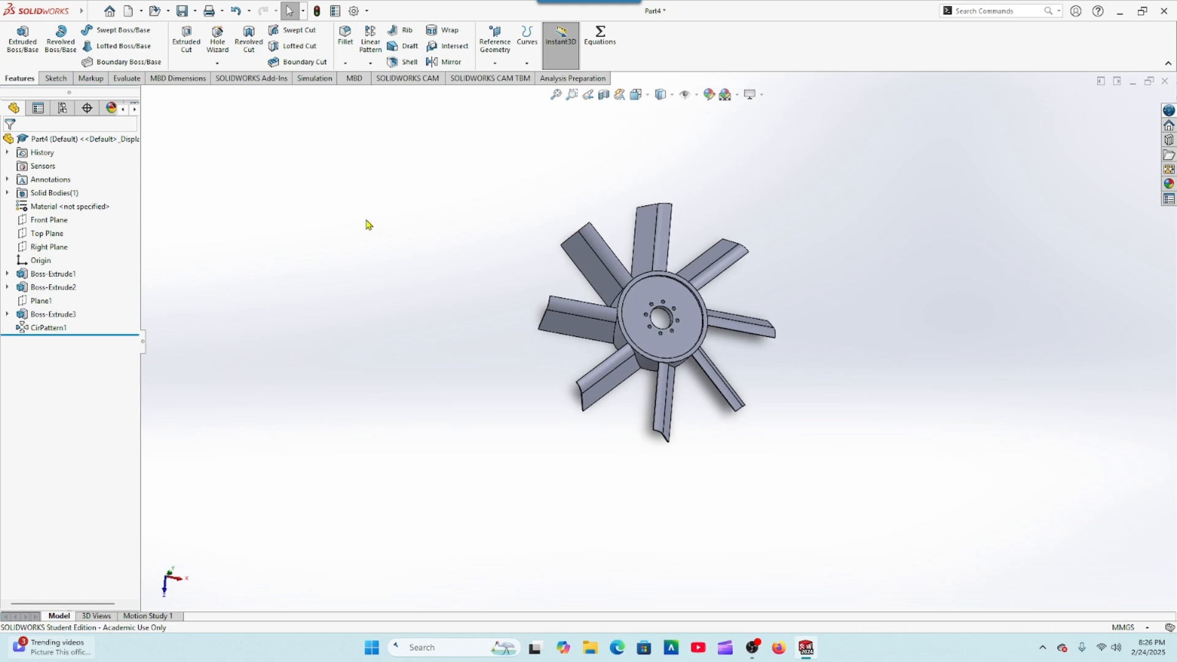
{"action": "left_click", "coordinate": [556, 94]}
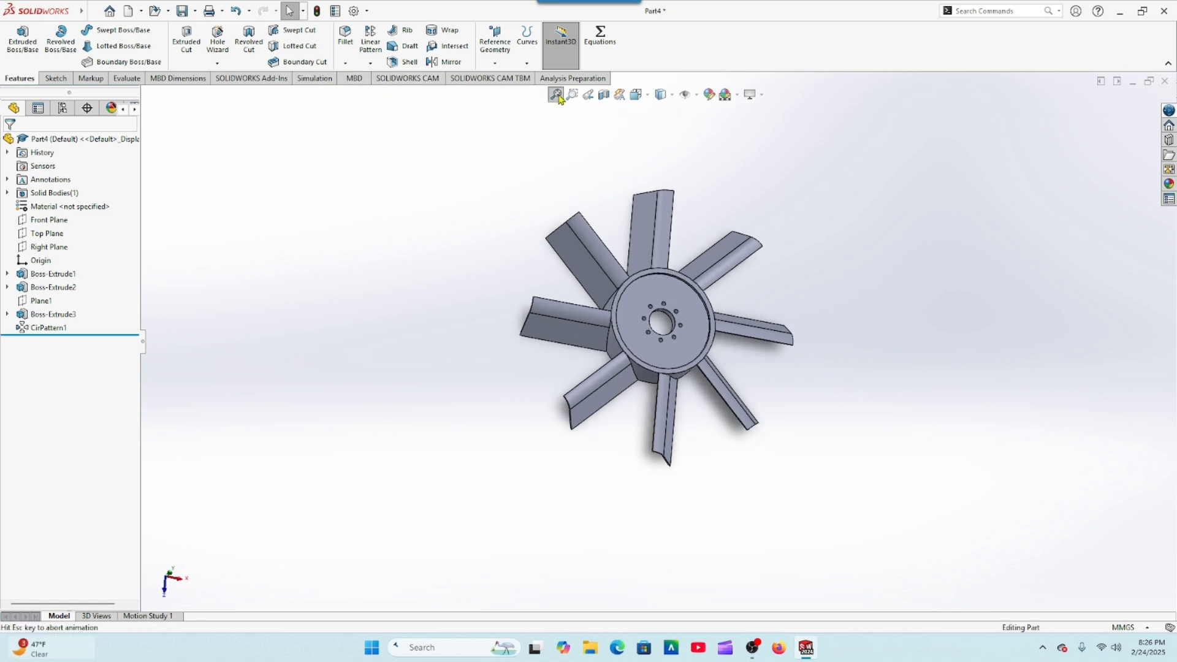
{"action": "left_click", "coordinate": [47, 234]}
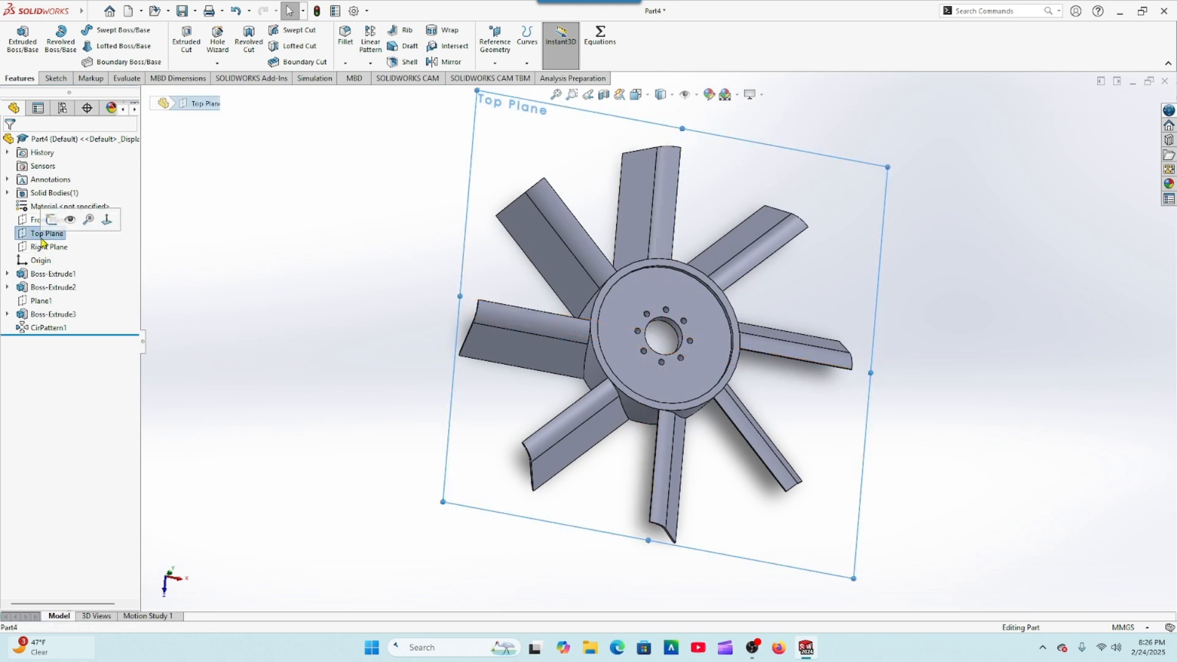
{"action": "left_click", "coordinate": [106, 223]}
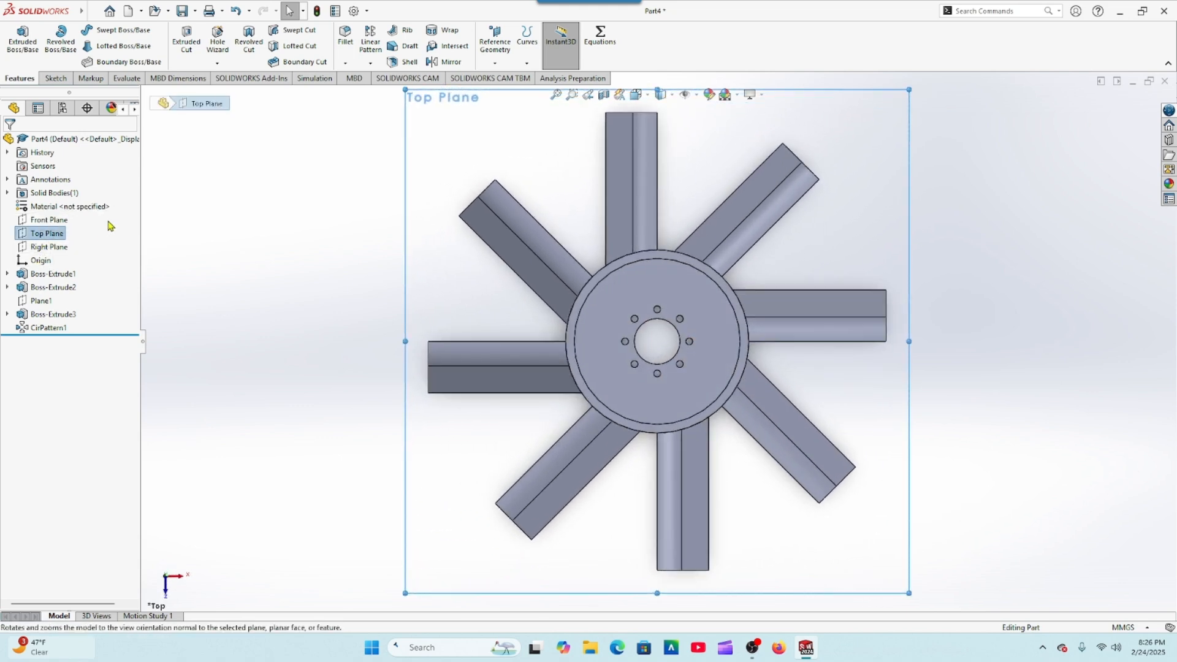
Step: Save the part as "Chapter 9- Tutorial 2" in the DFT-119 Drawings folder
{"action": "left_click", "coordinate": [180, 12]}
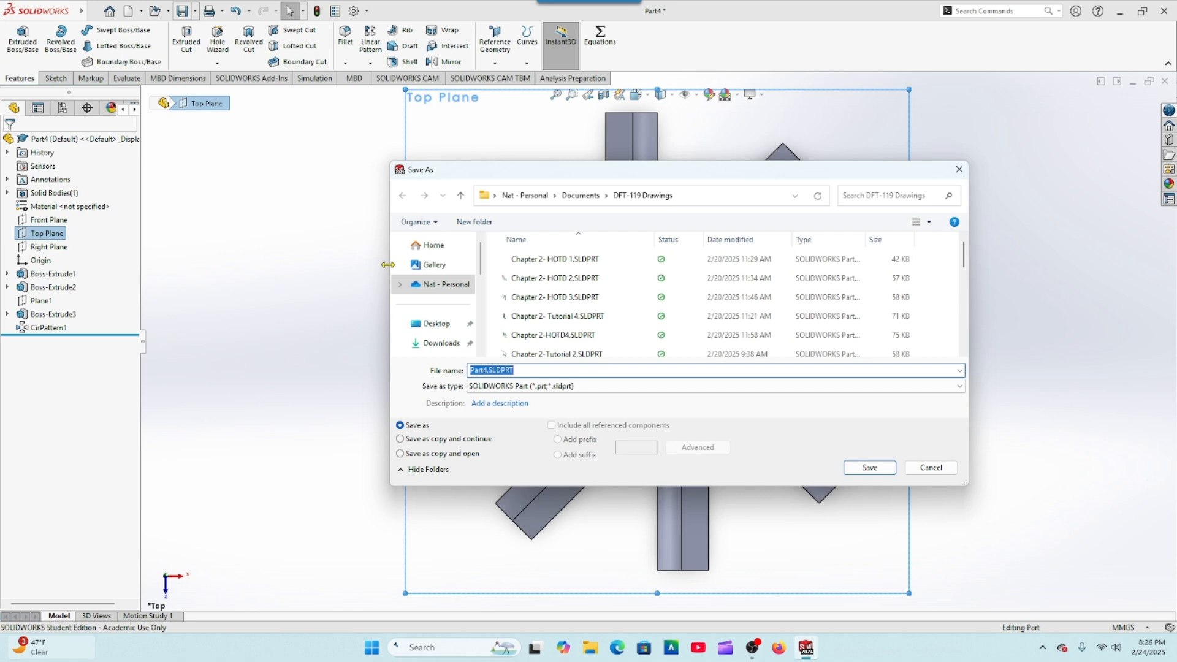
{"action": "type", "text": "Cha"}
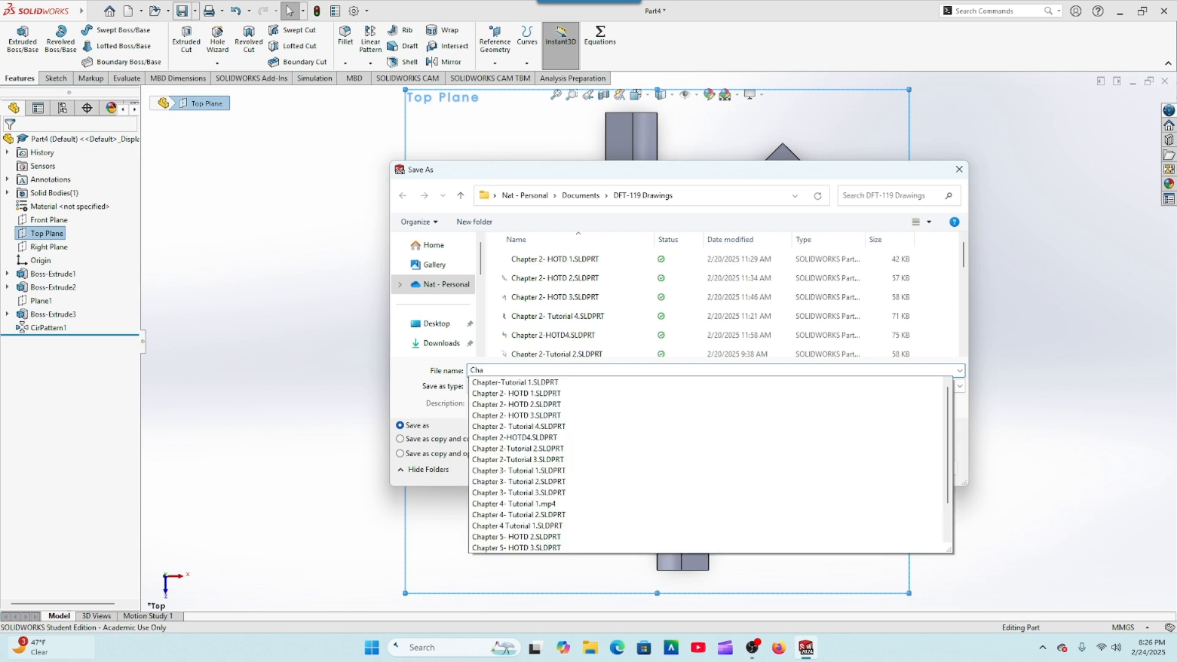
{"action": "type", "text": "pter 9"}
{"action": "type", "text": "9-"}
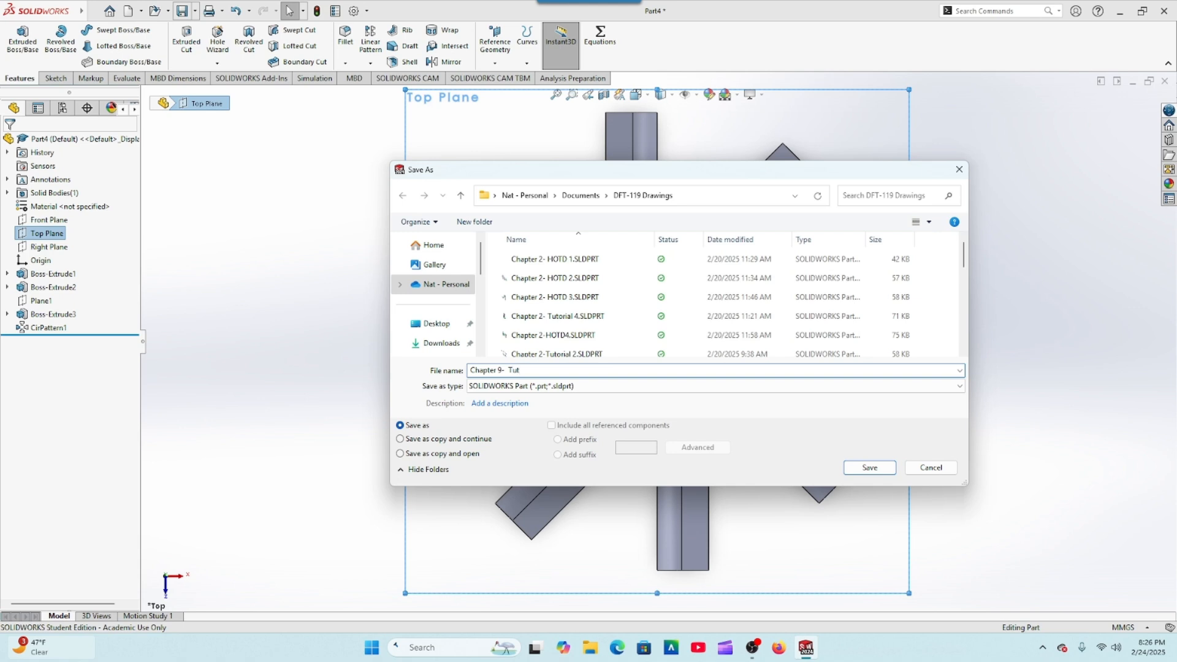
{"action": "type", "text": "rial 2"}
{"action": "left_click", "coordinate": [857, 469]}
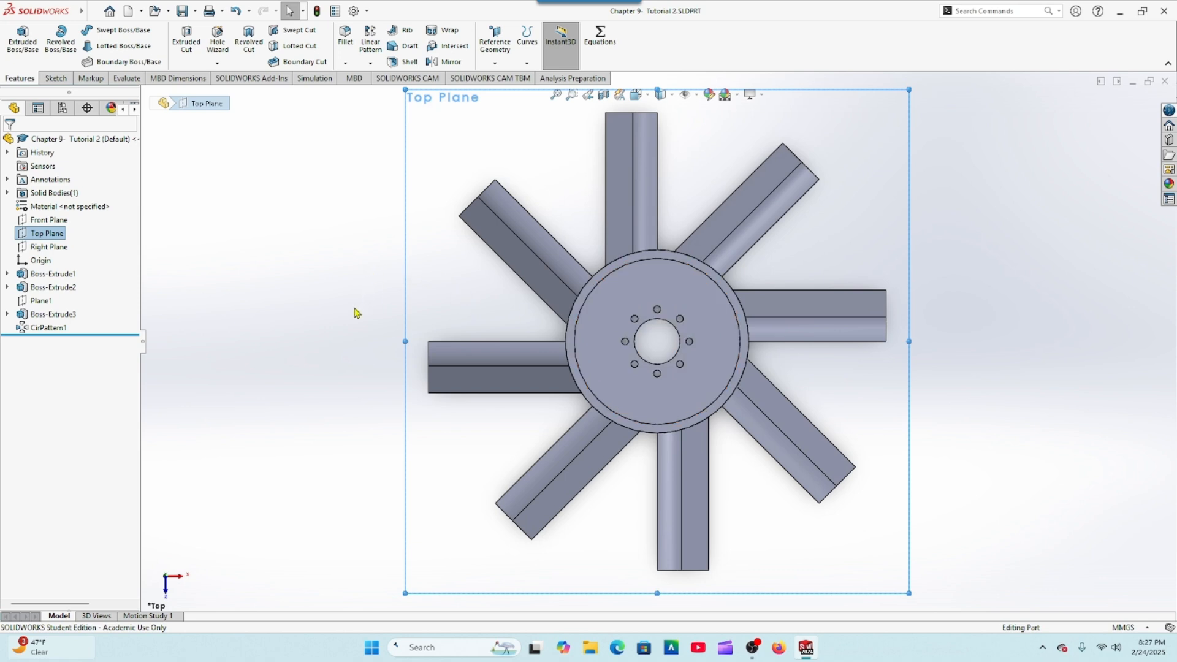
{"action": "middle_click_drag", "start_coordinate": [355, 312], "coordinate": [357, 239]}
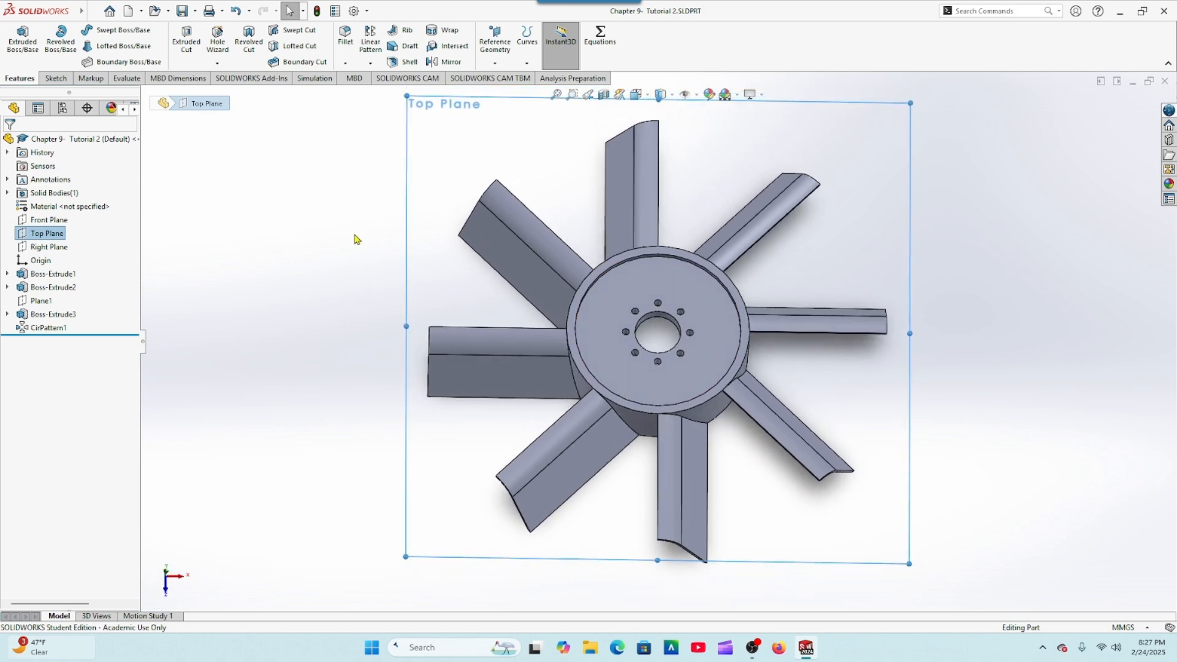